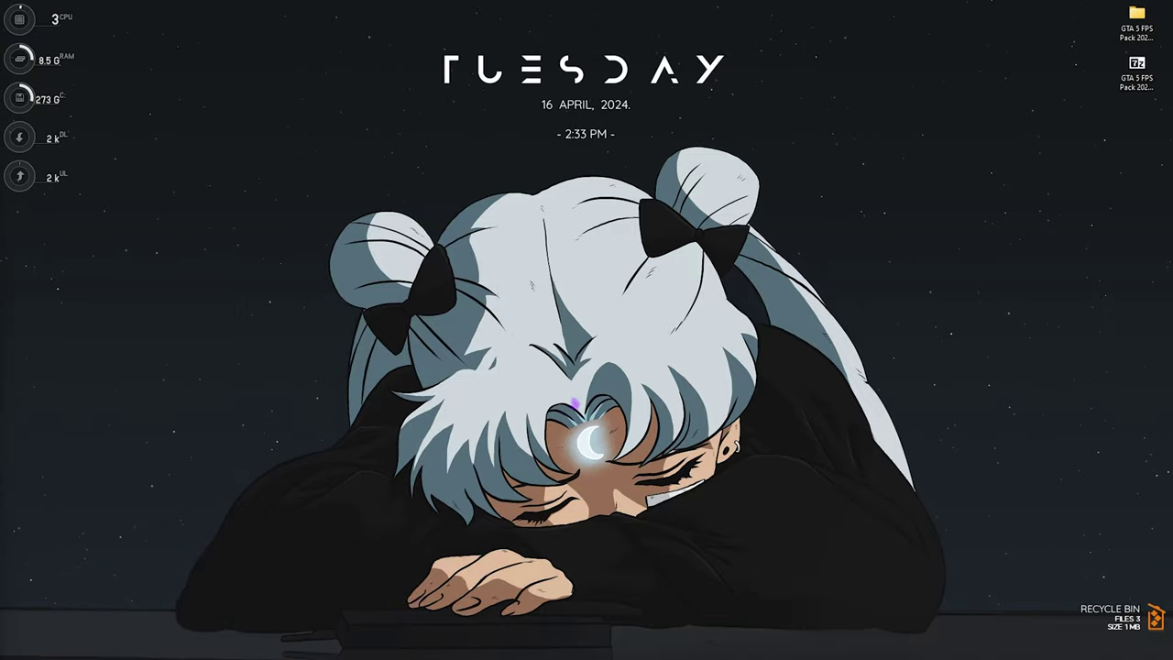
Open Windows Settings and review the Gaming > Game Bar options.
{"action": "key", "text": "super"}
{"action": "type", "text": "settings"}
{"action": "key", "text": "Return"}
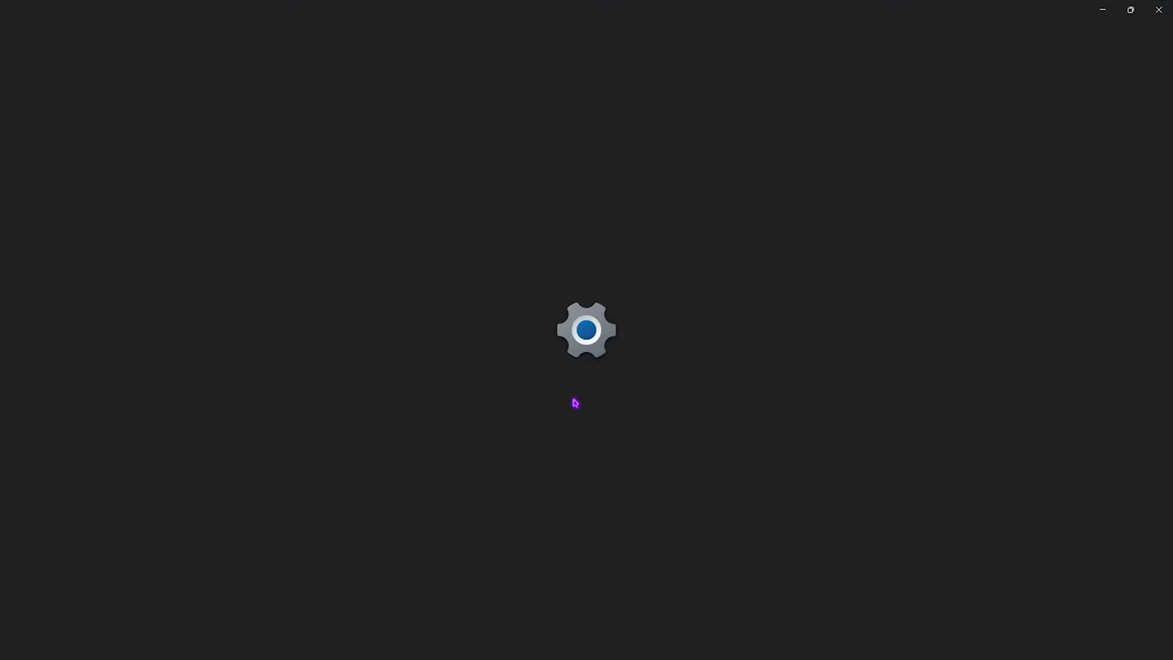
{"action": "left_click", "coordinate": [88, 333]}
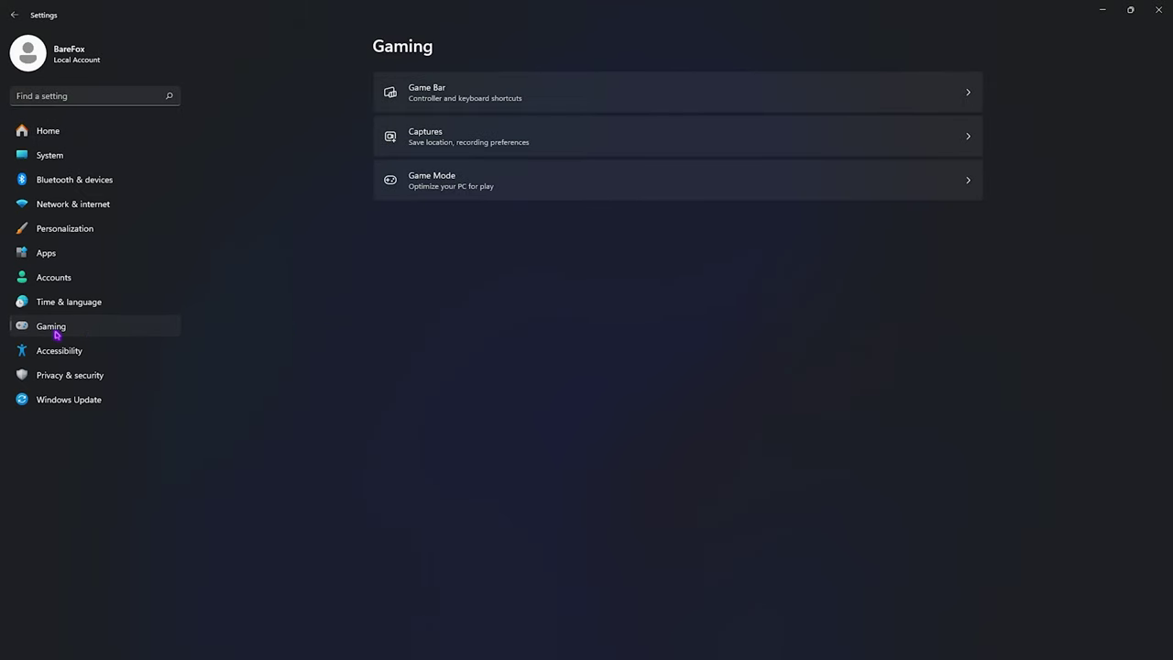
{"action": "left_click", "coordinate": [432, 101]}
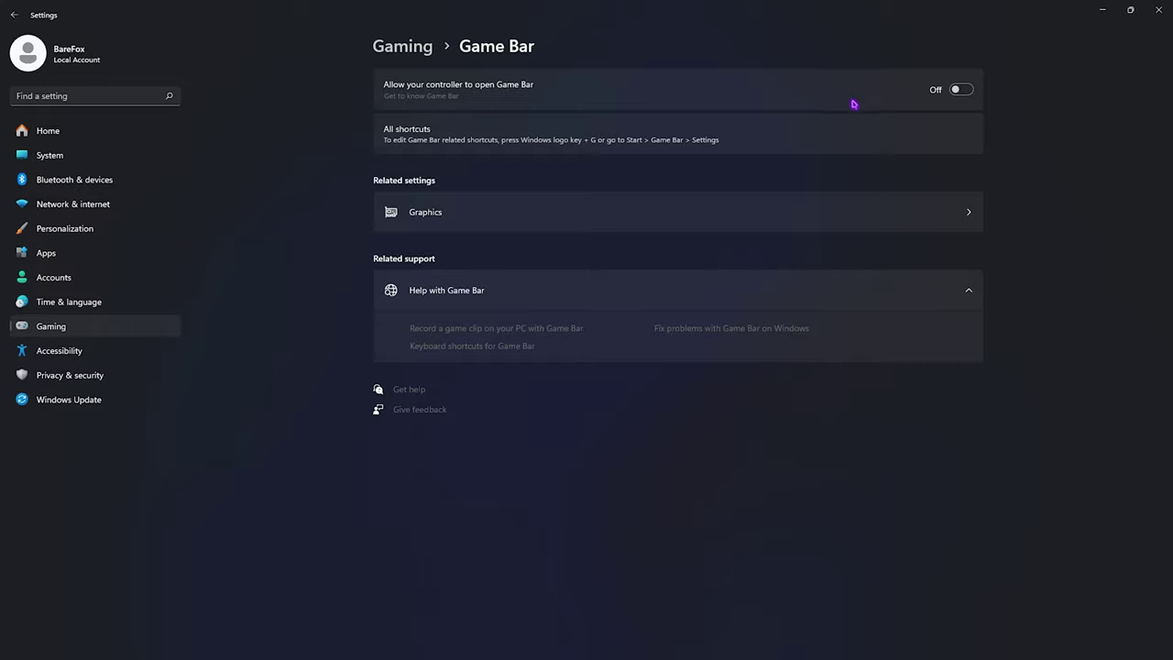
Confirm Game Mode is on, then move on to the Graphics settings page.
{"action": "left_click", "coordinate": [379, 48]}
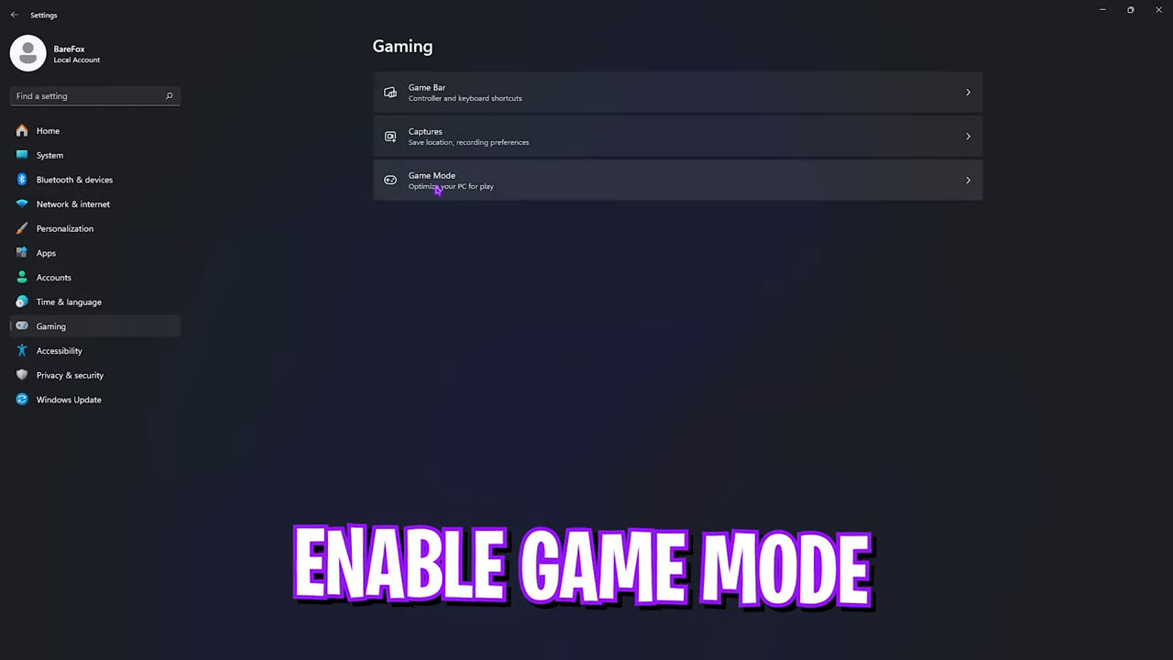
{"action": "left_click", "coordinate": [437, 187]}
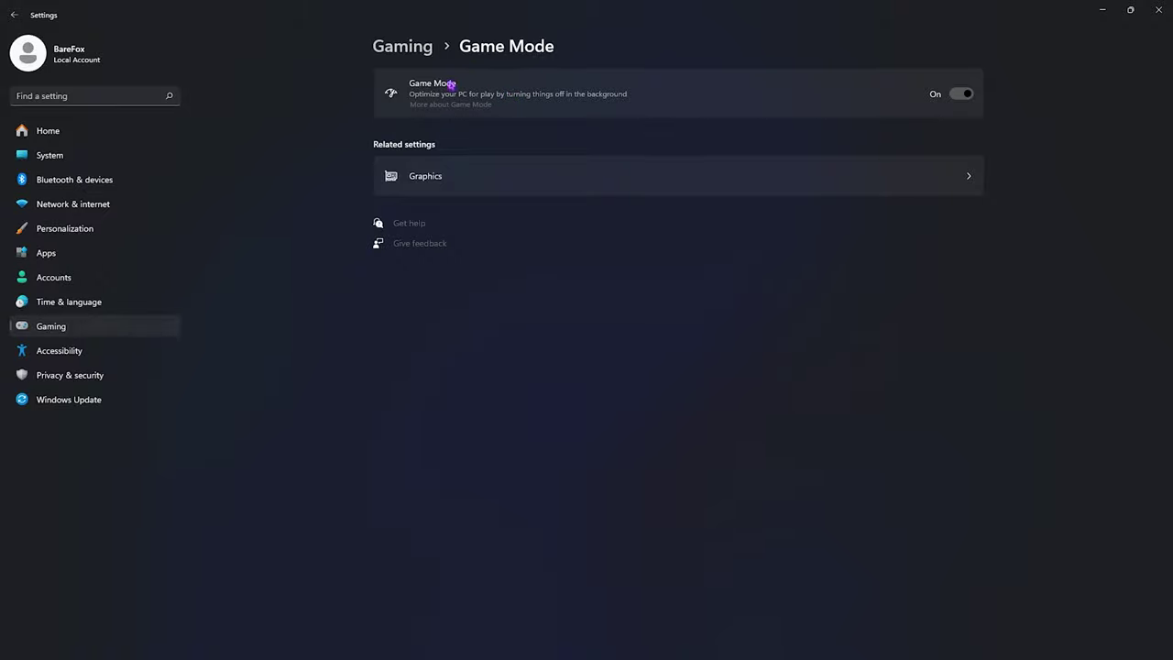
{"action": "left_click", "coordinate": [440, 179]}
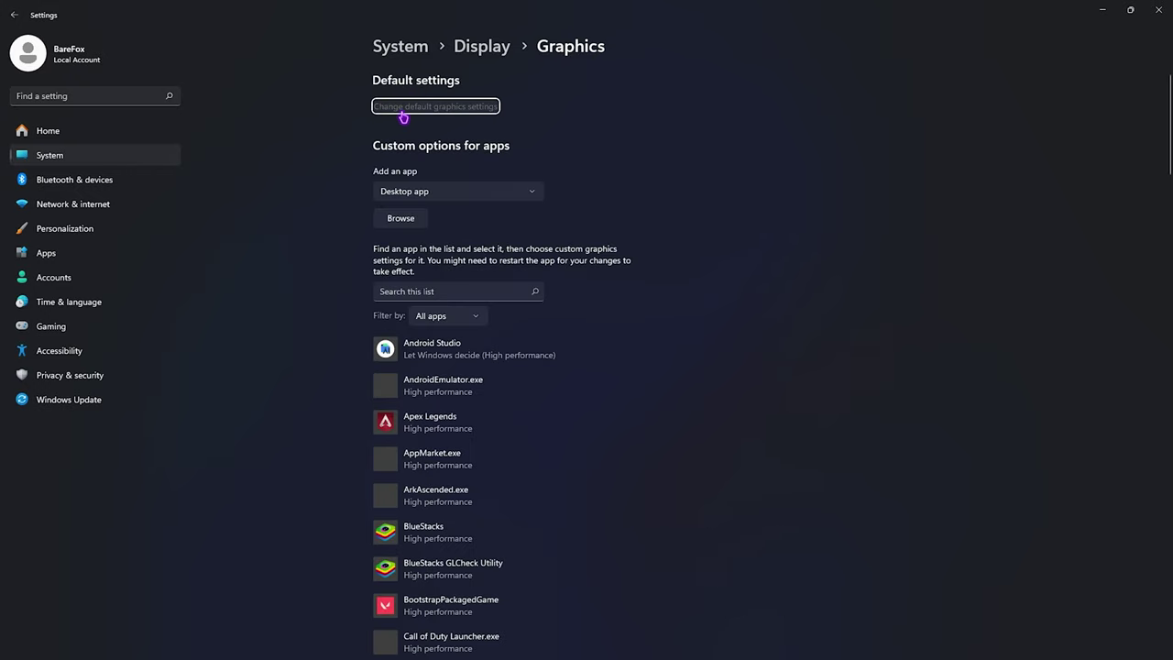
Check that GPU scheduling and windowed-game optimizations are on, then find Grand Theft Auto V.
{"action": "left_click", "coordinate": [403, 107]}
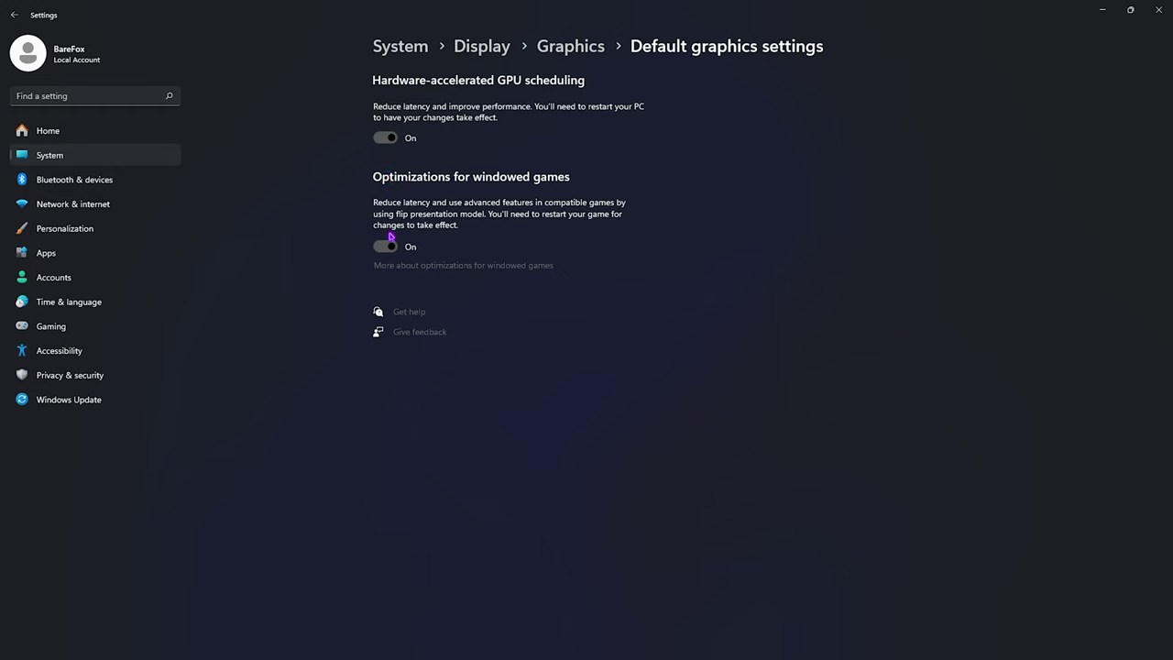
{"action": "left_click", "coordinate": [579, 49]}
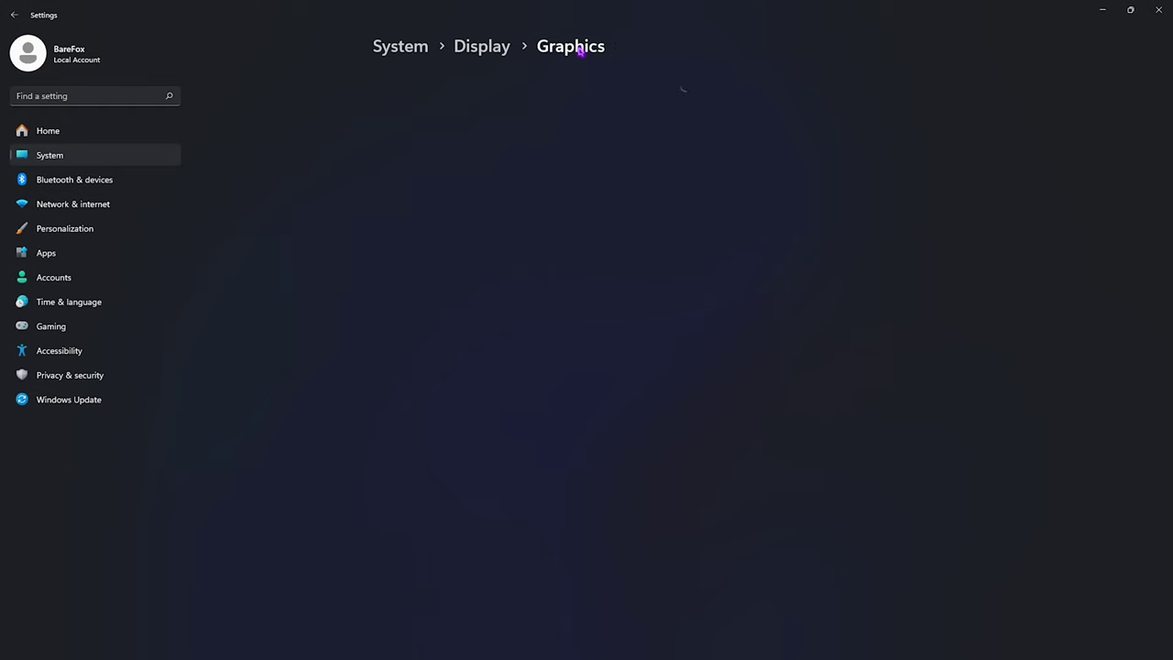
{"action": "scroll", "coordinate": [446, 483], "scroll_direction": "down", "scroll_amount": 4}
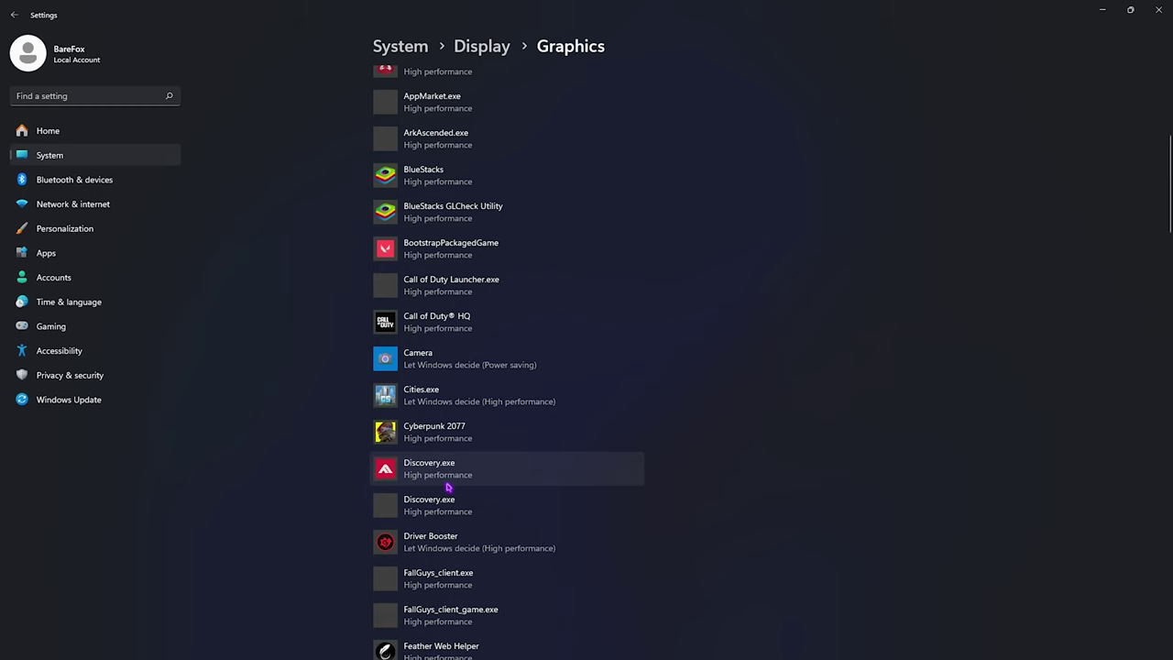
{"action": "scroll", "coordinate": [448, 486], "scroll_direction": "down", "scroll_amount": 2}
{"action": "scroll", "coordinate": [448, 487], "scroll_direction": "up", "scroll_amount": 5}
{"action": "scroll", "coordinate": [448, 487], "scroll_direction": "down", "scroll_amount": 8}
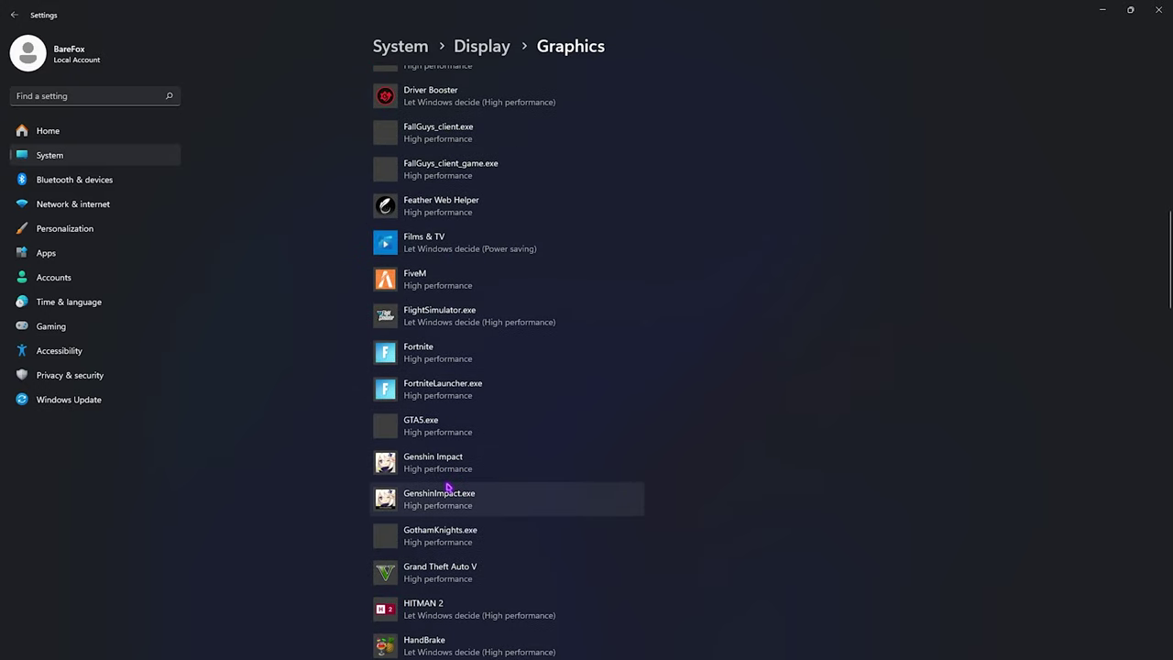
{"action": "scroll", "coordinate": [448, 486], "scroll_direction": "down", "scroll_amount": 1}
Set Grand Theft Auto V's graphics preference to High performance and save it.
{"action": "left_click", "coordinate": [458, 483]}
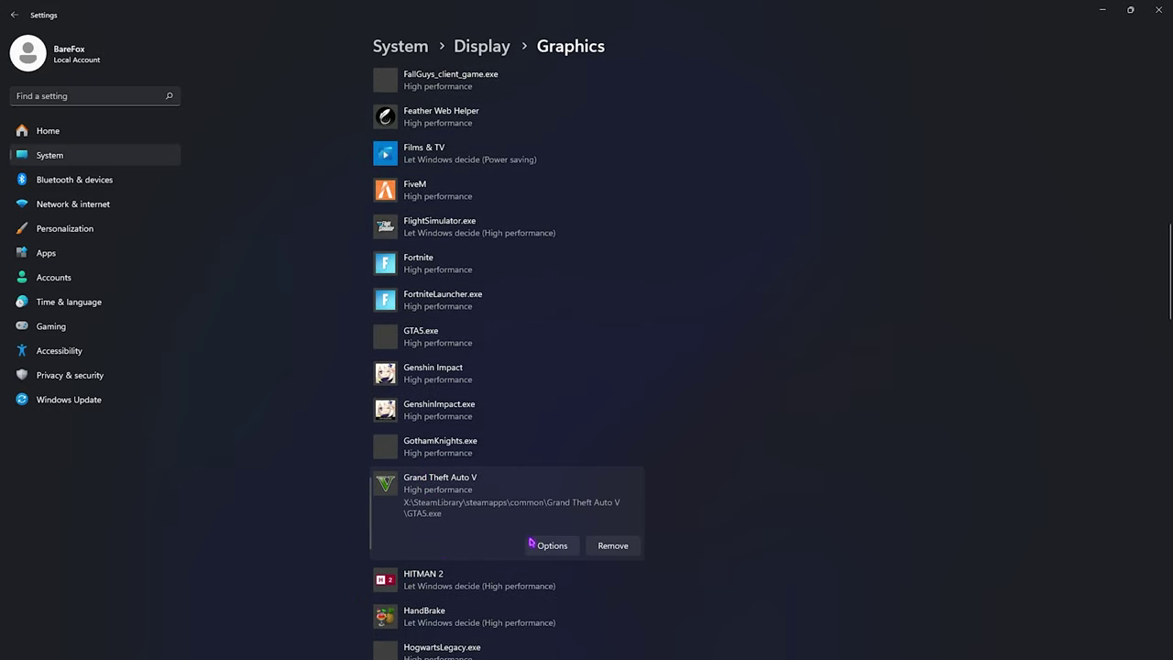
{"action": "left_click", "coordinate": [533, 545]}
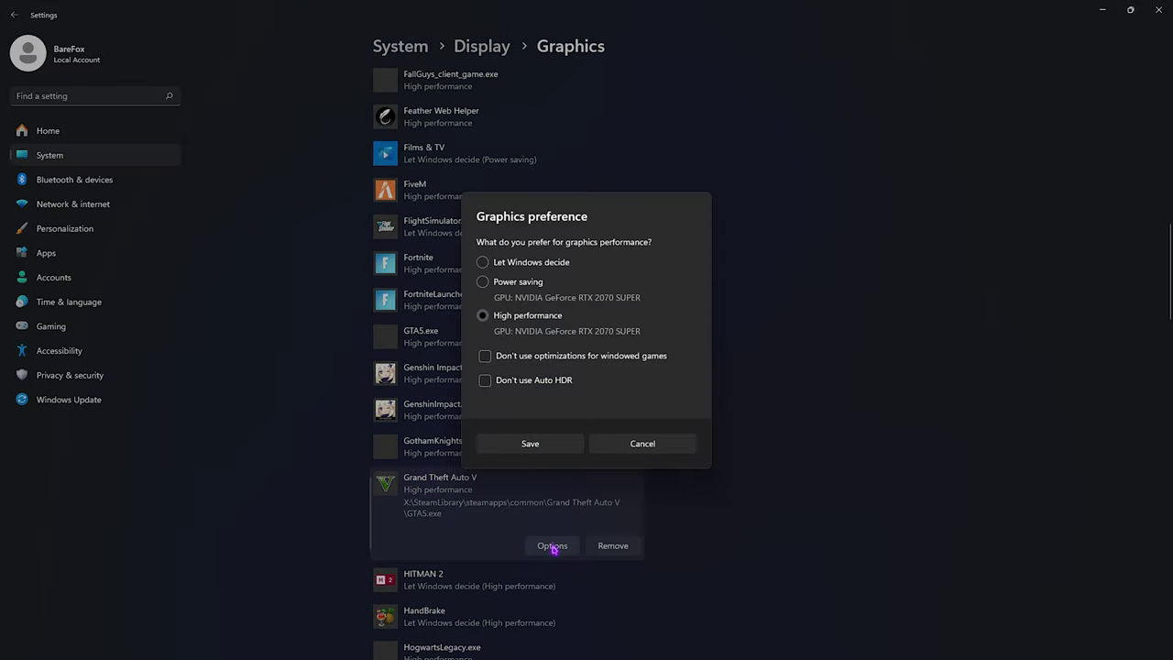
{"action": "left_click", "coordinate": [536, 442]}
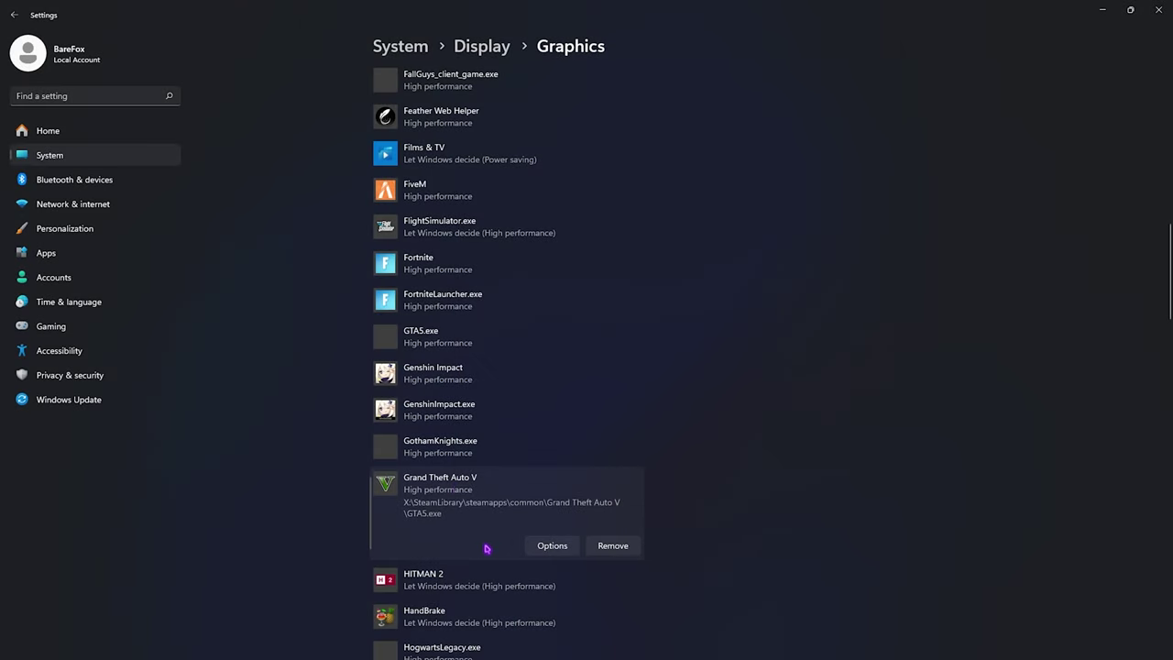
{"action": "scroll", "coordinate": [486, 548], "scroll_direction": "up", "scroll_amount": 10}
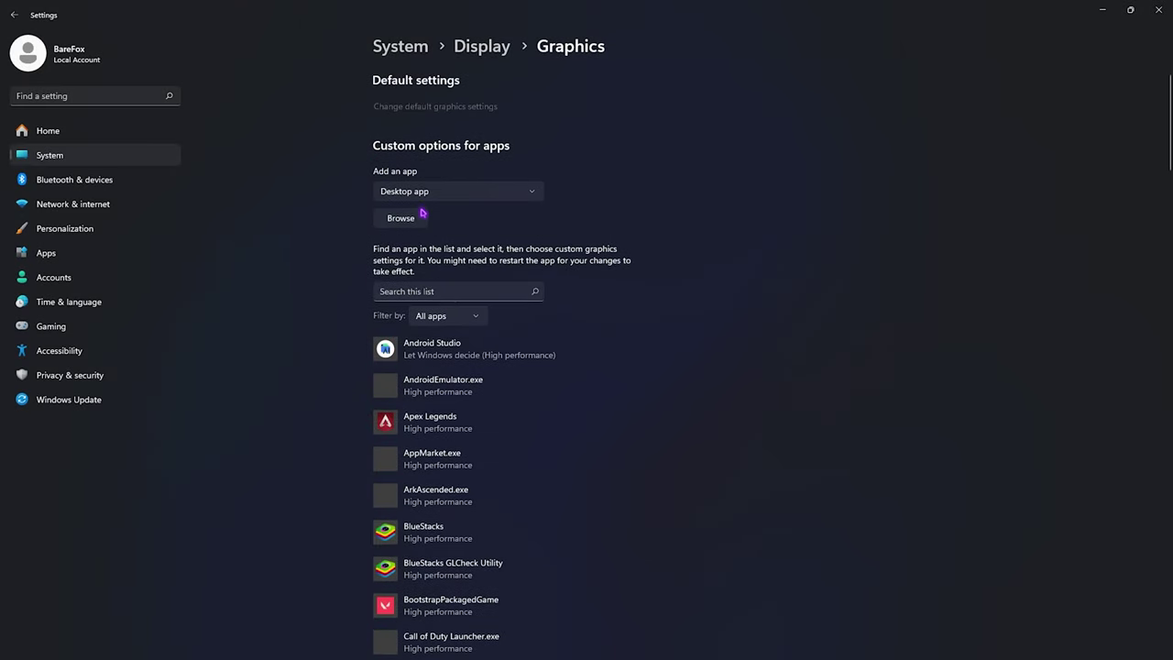
{"action": "left_click", "coordinate": [408, 219]}
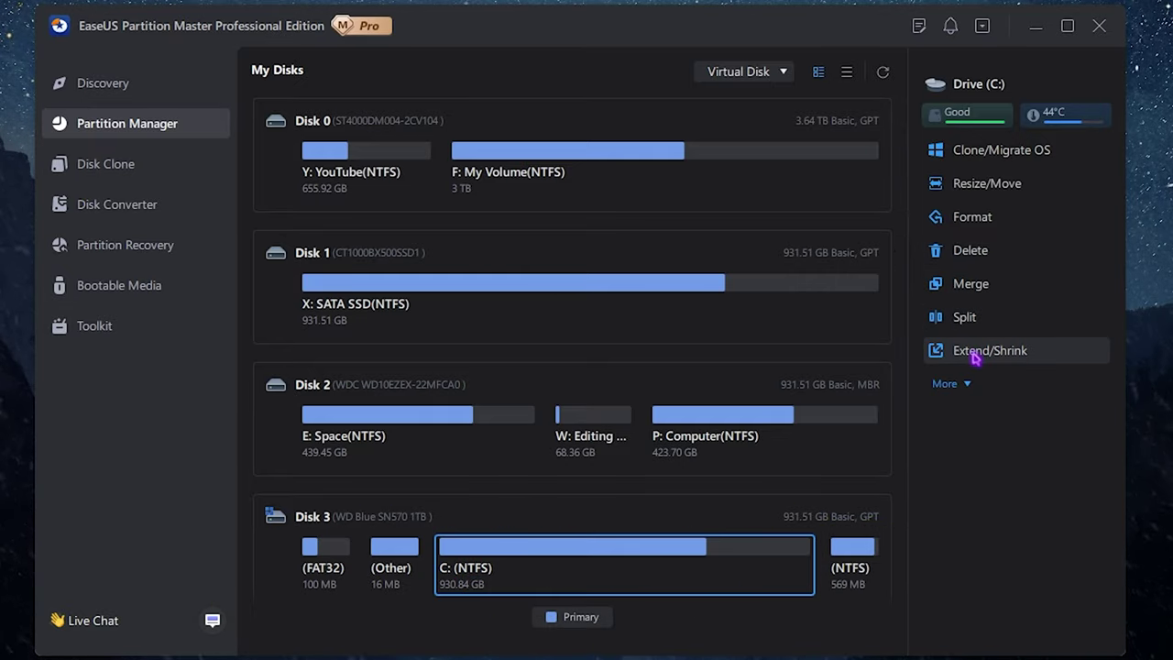
Expand More in the action panel to list every operation for drive C: (930.84 GB NTFS).
{"action": "left_click", "coordinate": [963, 384]}
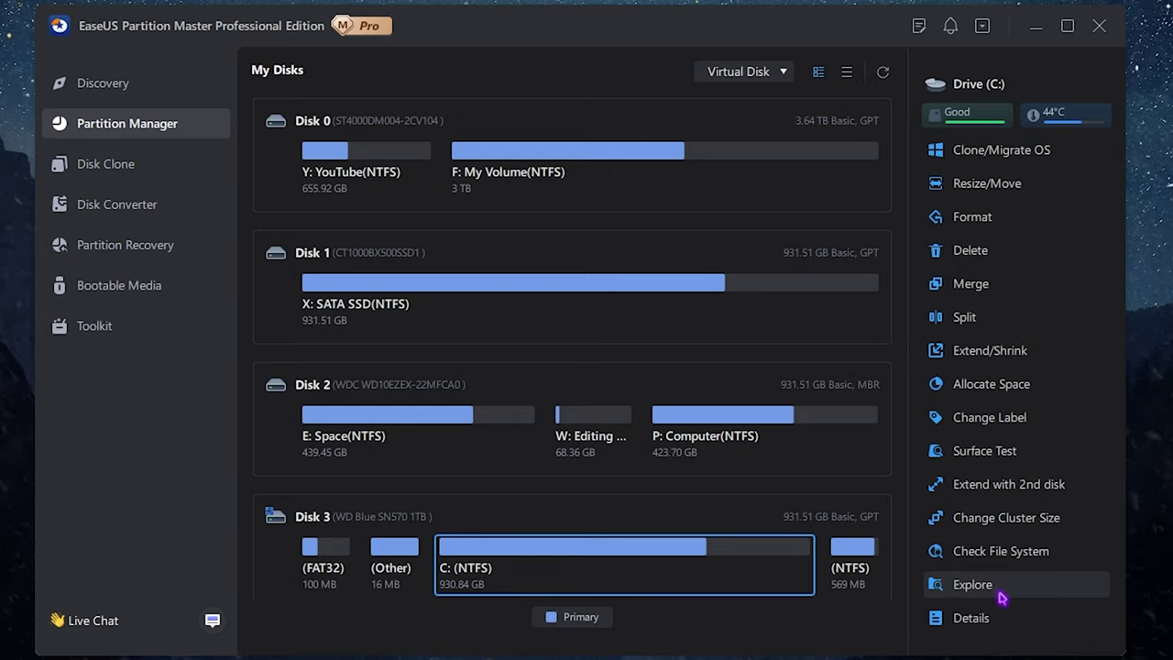
{"action": "left_click", "coordinate": [129, 164]}
{"action": "left_click", "coordinate": [128, 203]}
{"action": "left_click", "coordinate": [136, 246]}
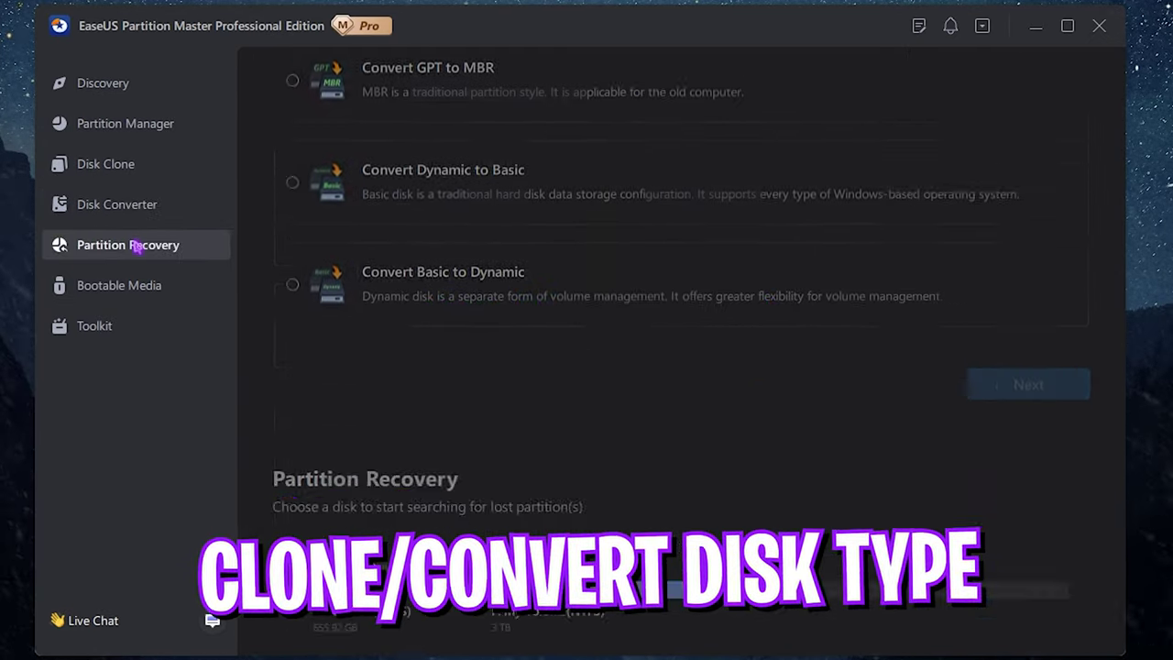
{"action": "left_click", "coordinate": [142, 286]}
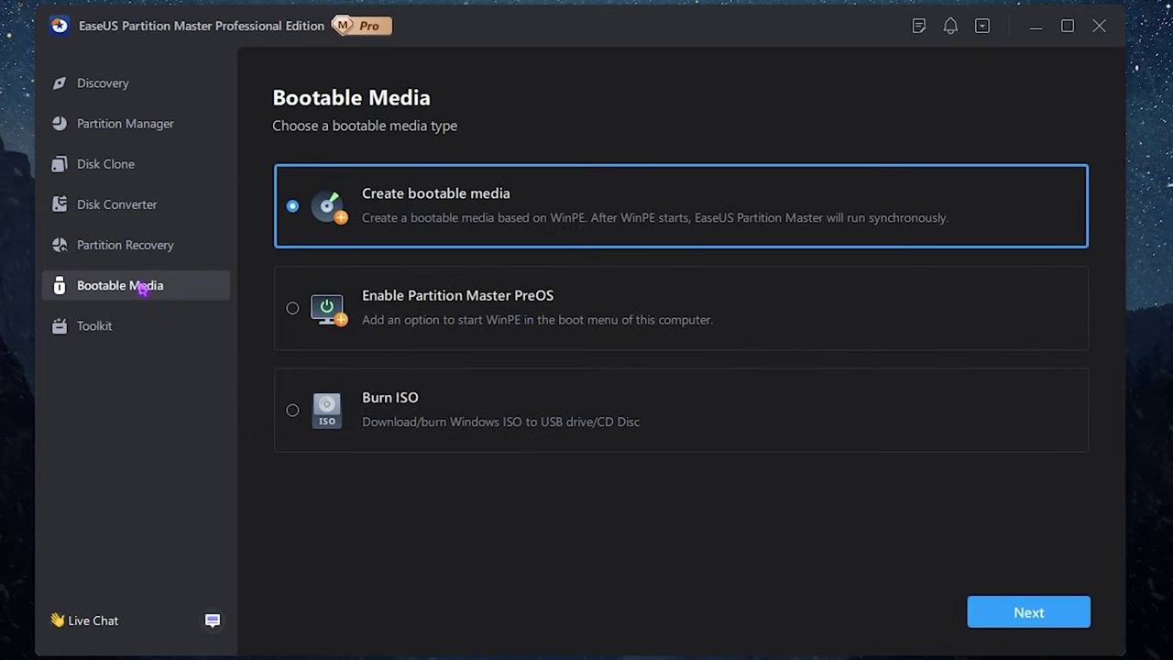
{"action": "left_click", "coordinate": [137, 330]}
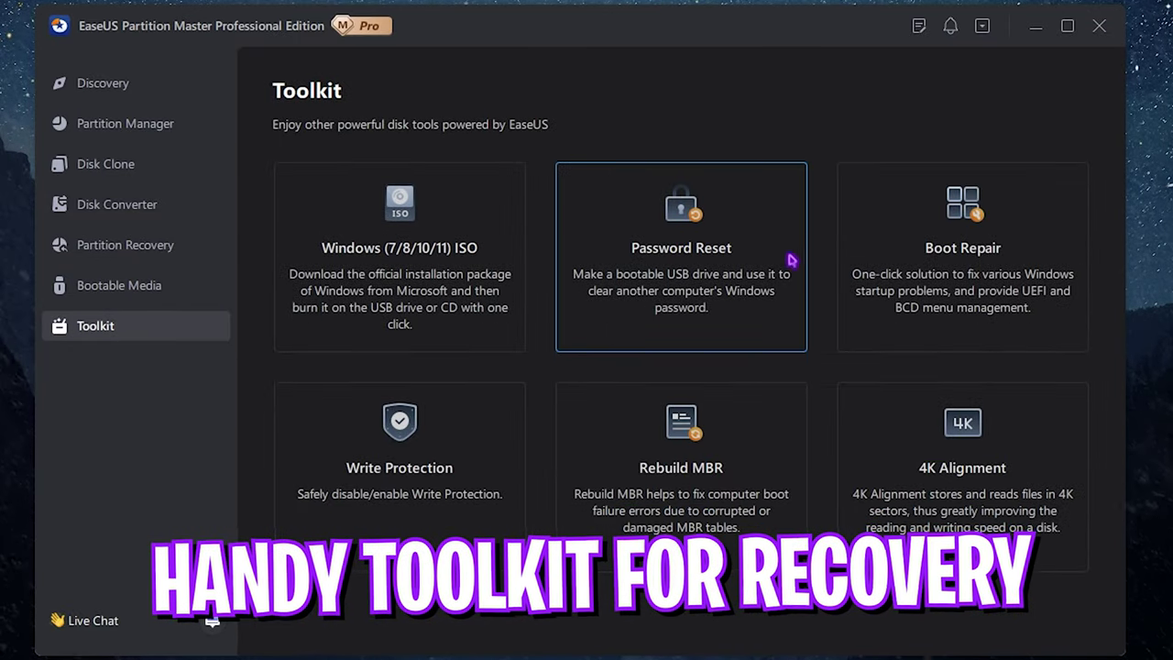
{"action": "left_click", "coordinate": [105, 136]}
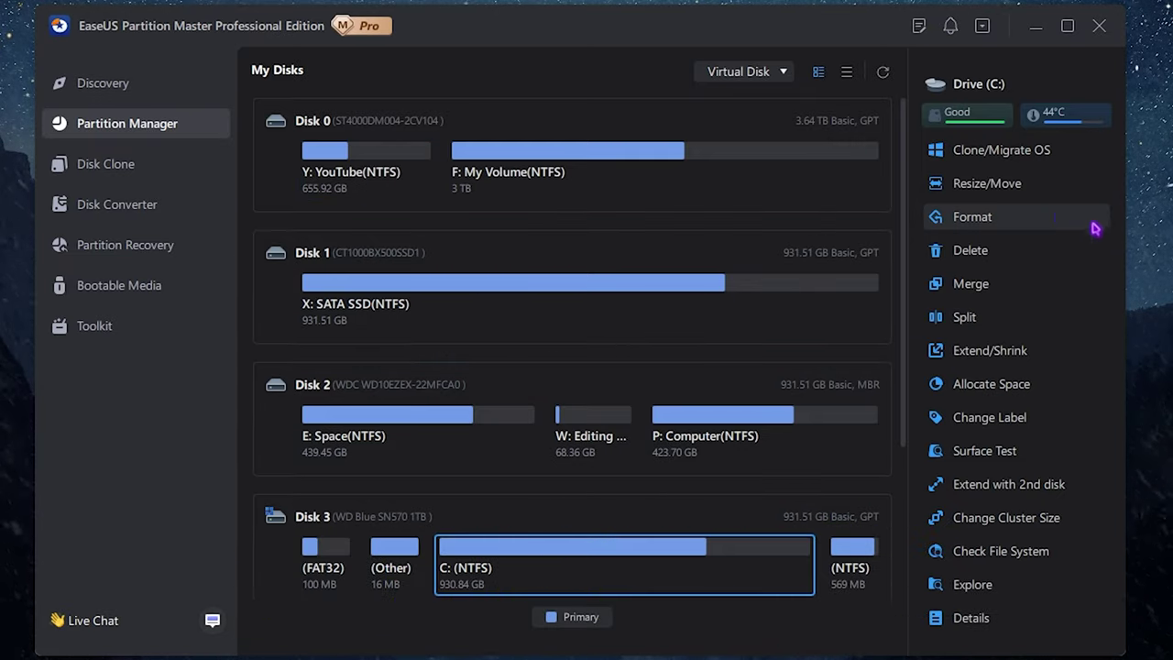
{"action": "left_click", "coordinate": [1006, 152]}
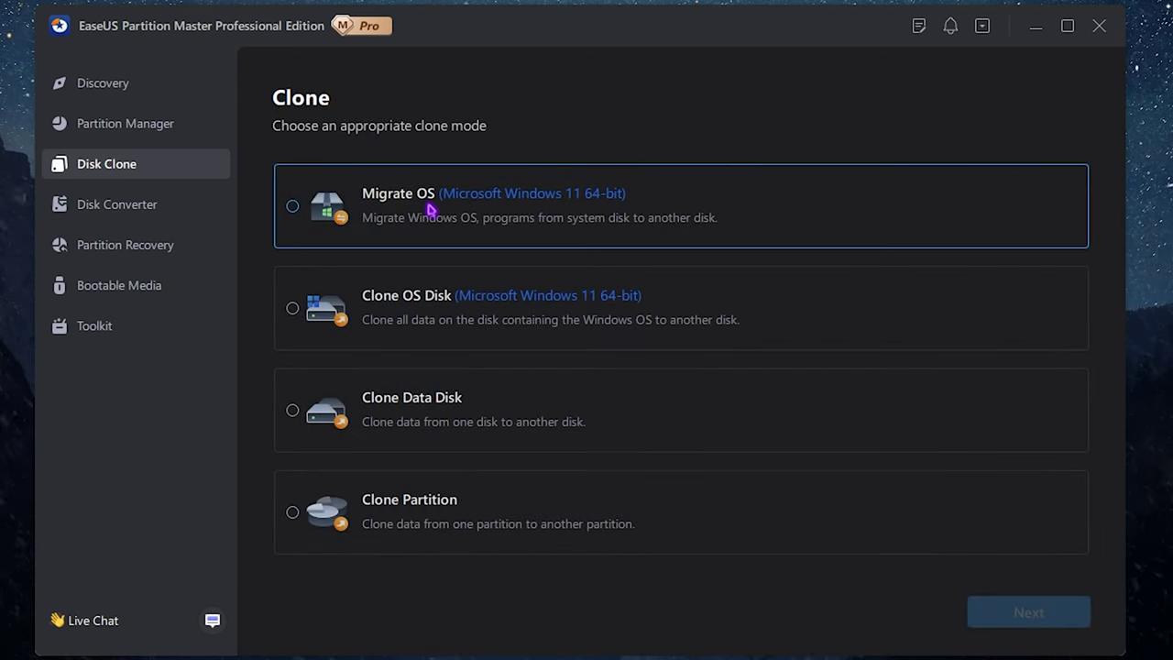
Start a Migrate OS operation with Disk 2 as the destination.
{"action": "left_click", "coordinate": [431, 211]}
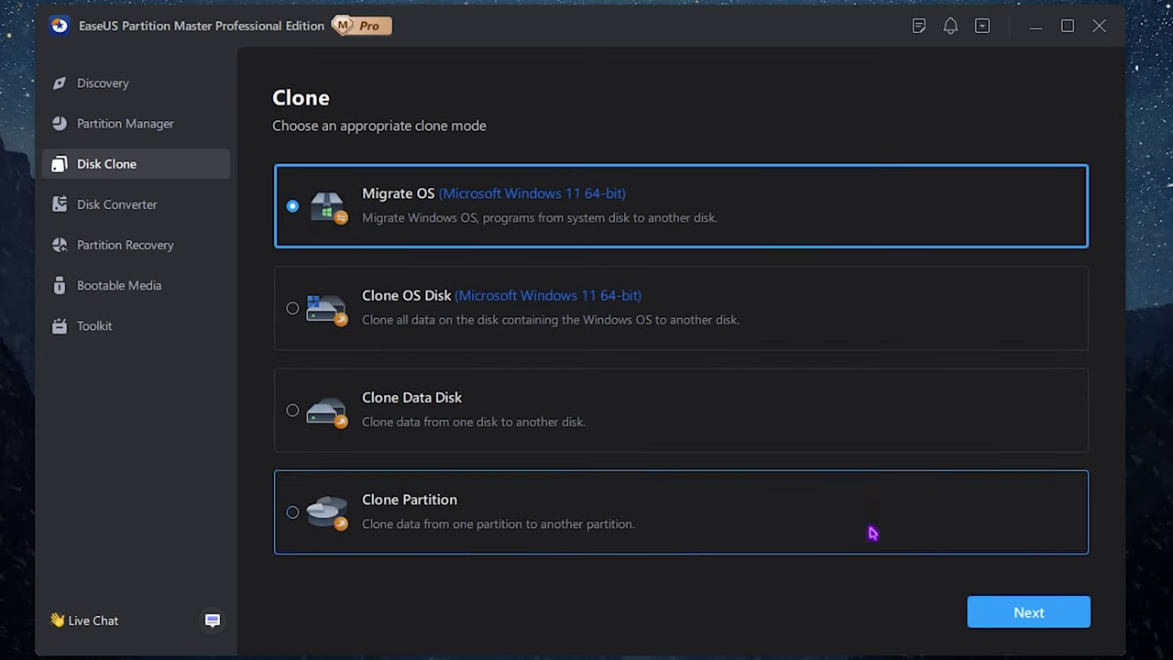
{"action": "left_click", "coordinate": [1026, 612]}
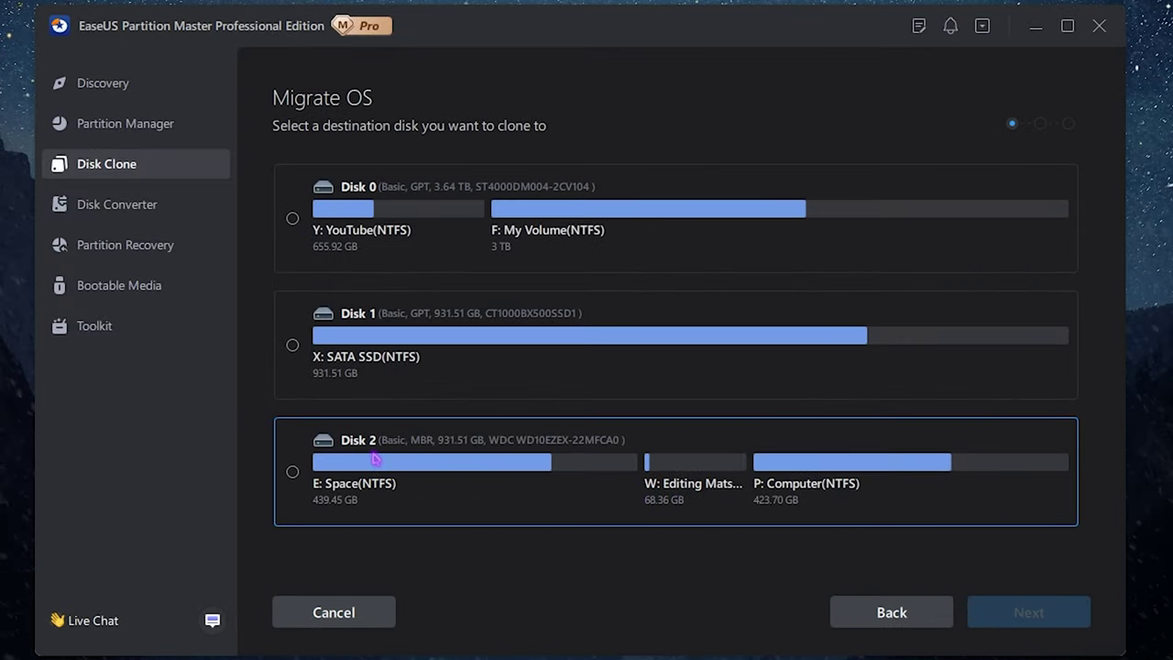
{"action": "scroll", "coordinate": [375, 458], "scroll_direction": "down", "scroll_amount": 4}
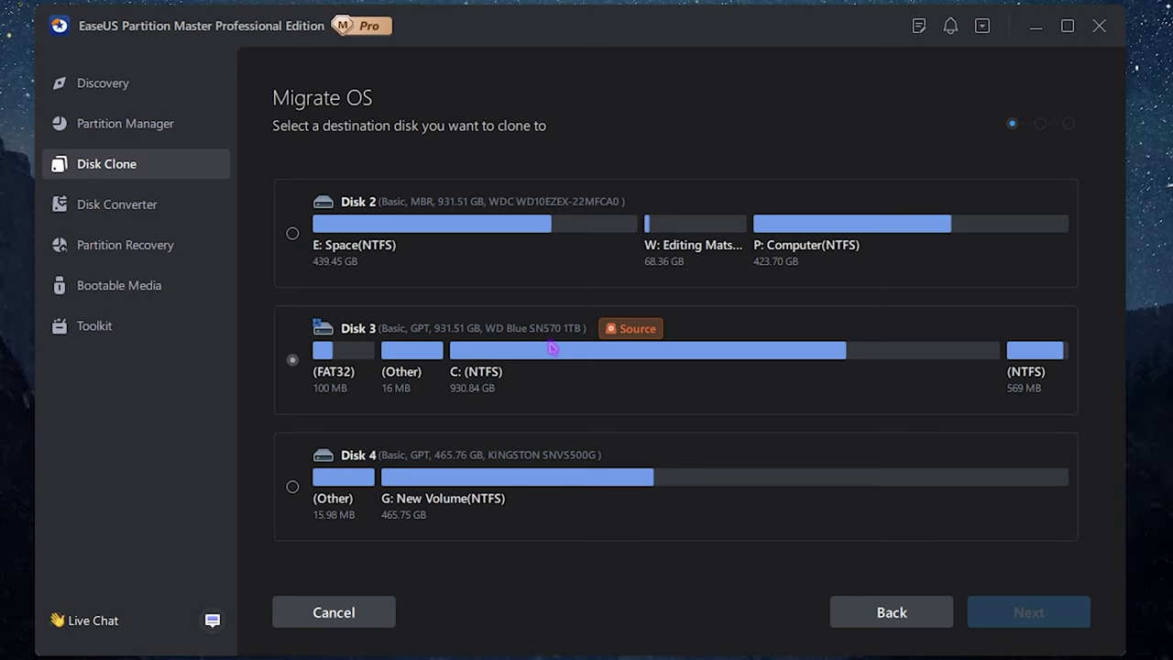
{"action": "left_click", "coordinate": [303, 245]}
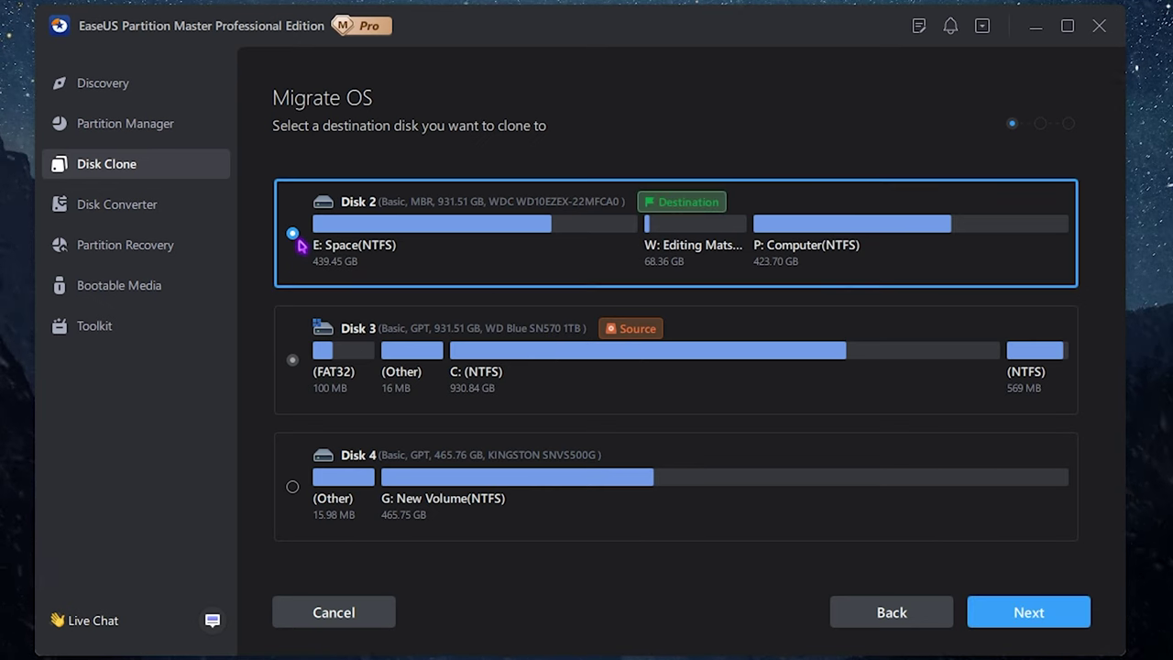
{"action": "left_click", "coordinate": [989, 616]}
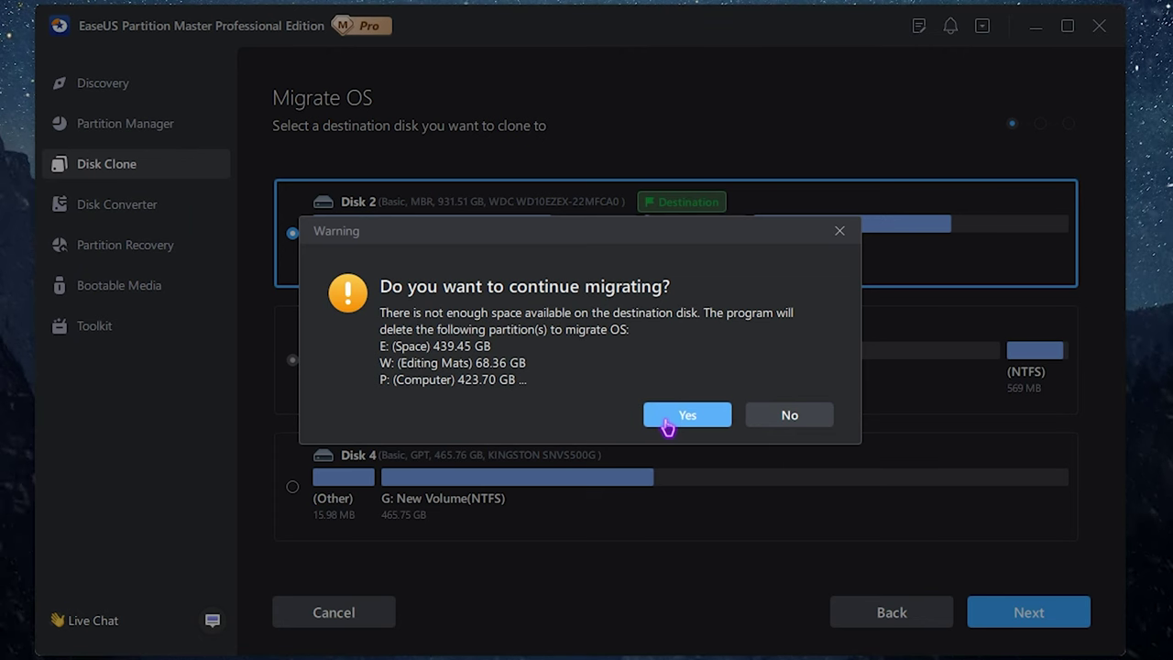
Decline the partition-deletion warning, return to Partition Manager and minimise the window.
{"action": "left_click", "coordinate": [797, 422]}
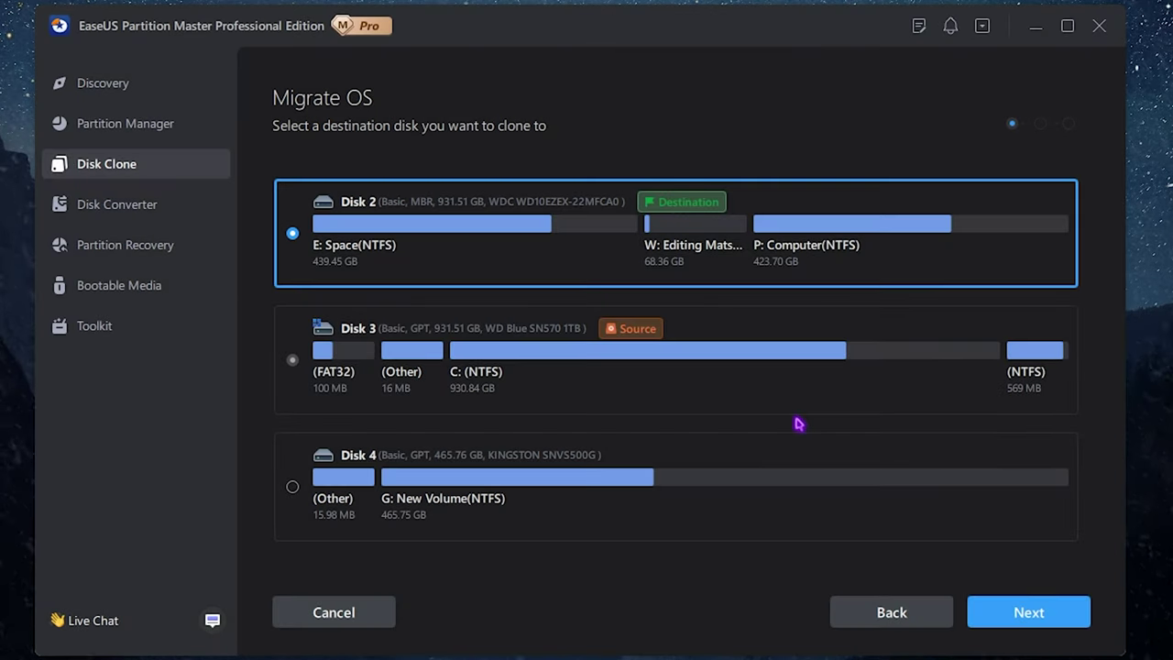
{"action": "left_click", "coordinate": [133, 121]}
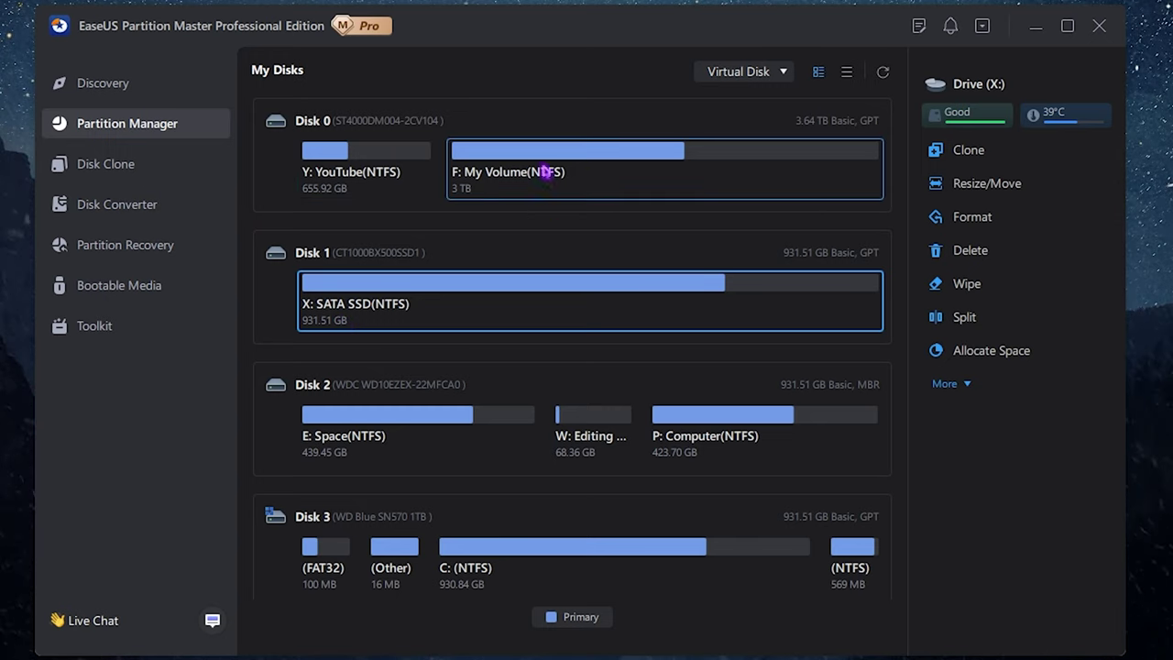
{"action": "left_click", "coordinate": [1033, 30]}
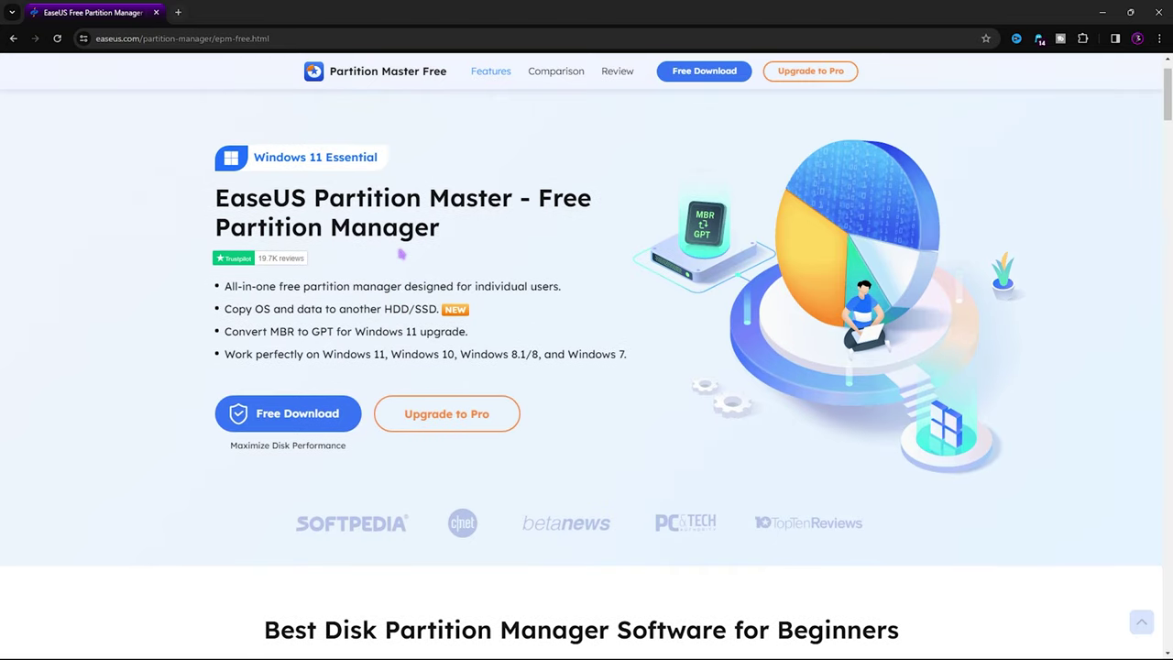
Scroll back to the top of the EaseUS Partition Master Free page.
{"action": "scroll", "coordinate": [400, 253], "scroll_direction": "up", "scroll_amount": 1}
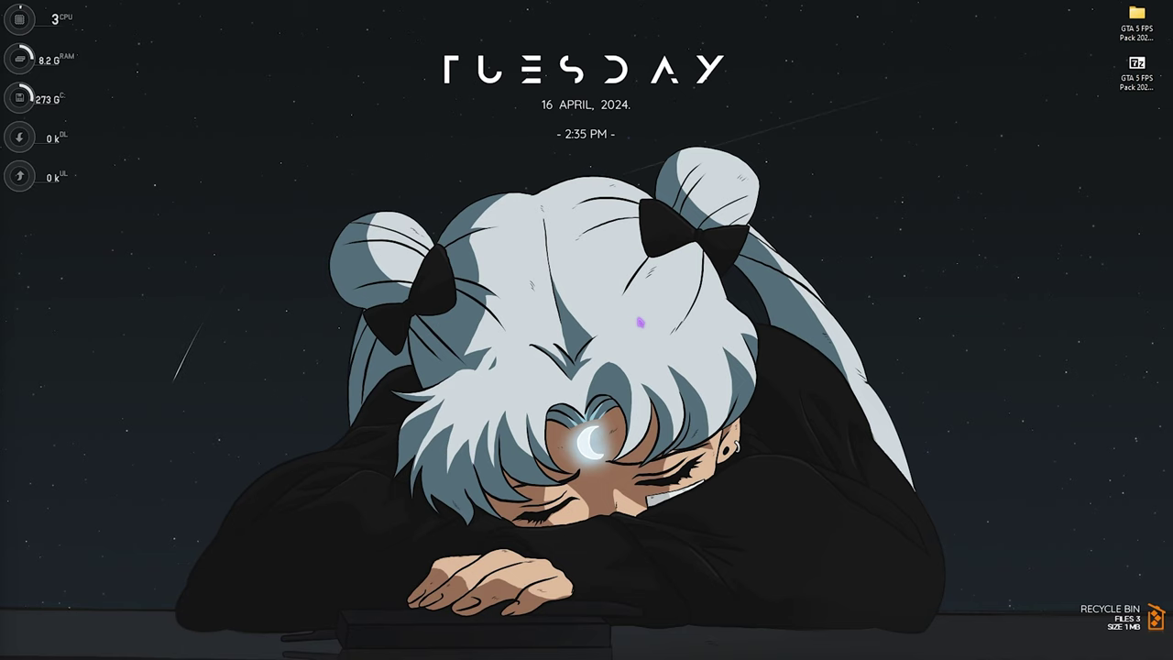
Open Performance Options by searching 'adju' from the Start menu.
{"action": "key", "text": "super"}
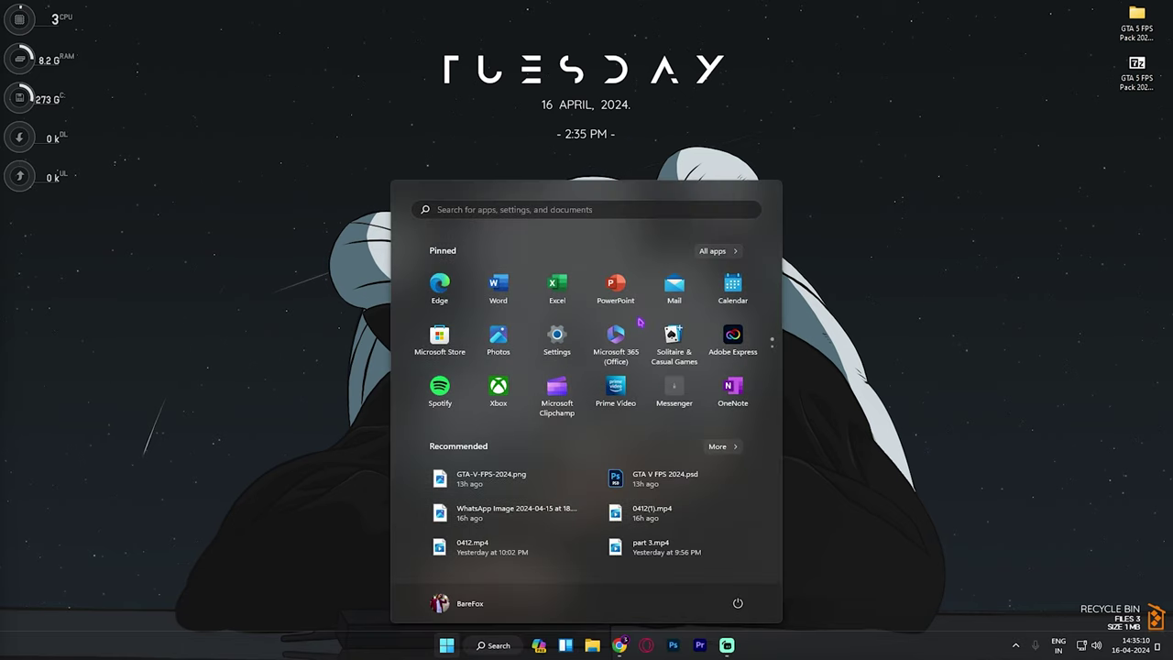
{"action": "type", "text": "adju"}
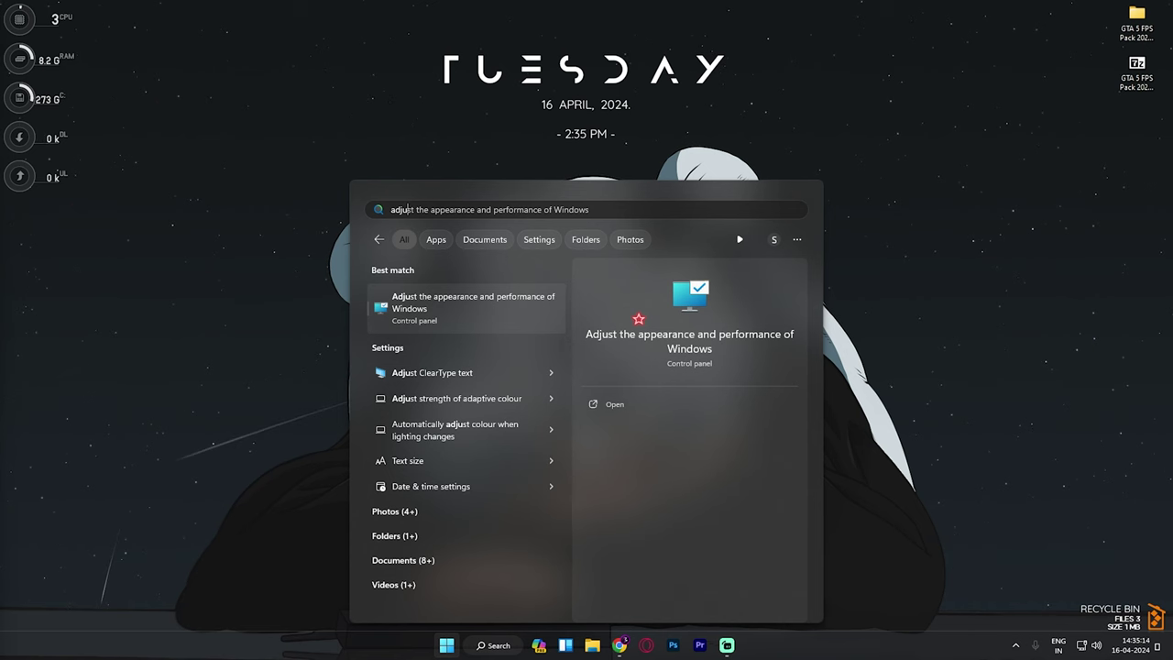
{"action": "key", "text": "Return"}
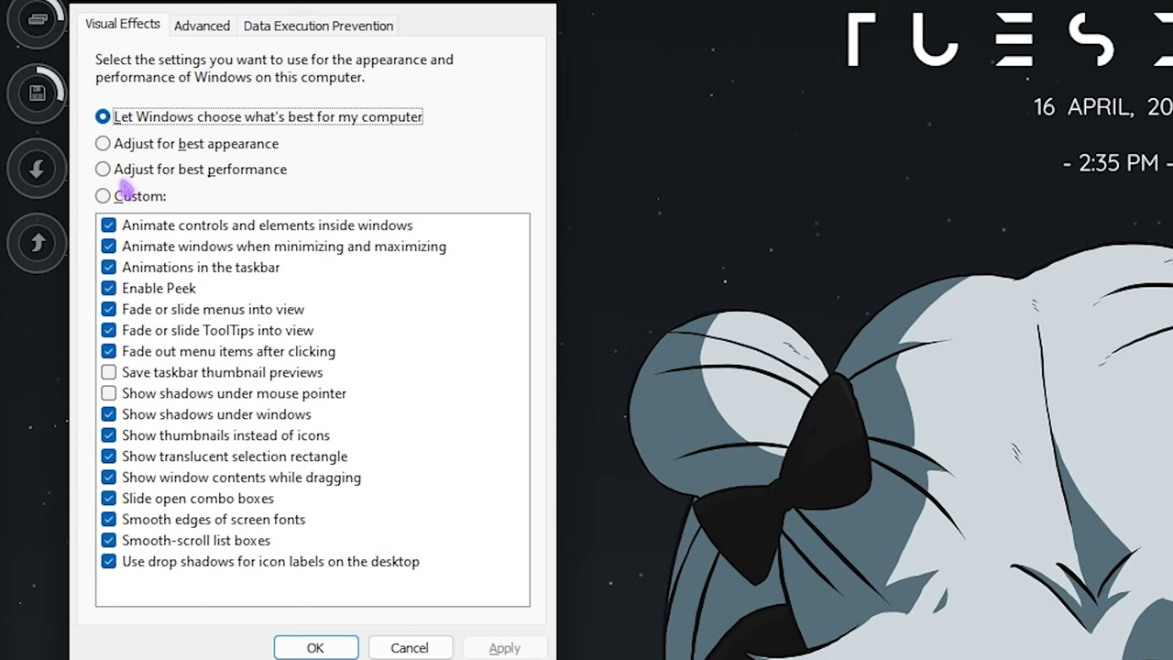
Choose best performance but keep thumbnails, taskbar thumbnail previews and smooth font edges.
{"action": "left_click", "coordinate": [128, 171]}
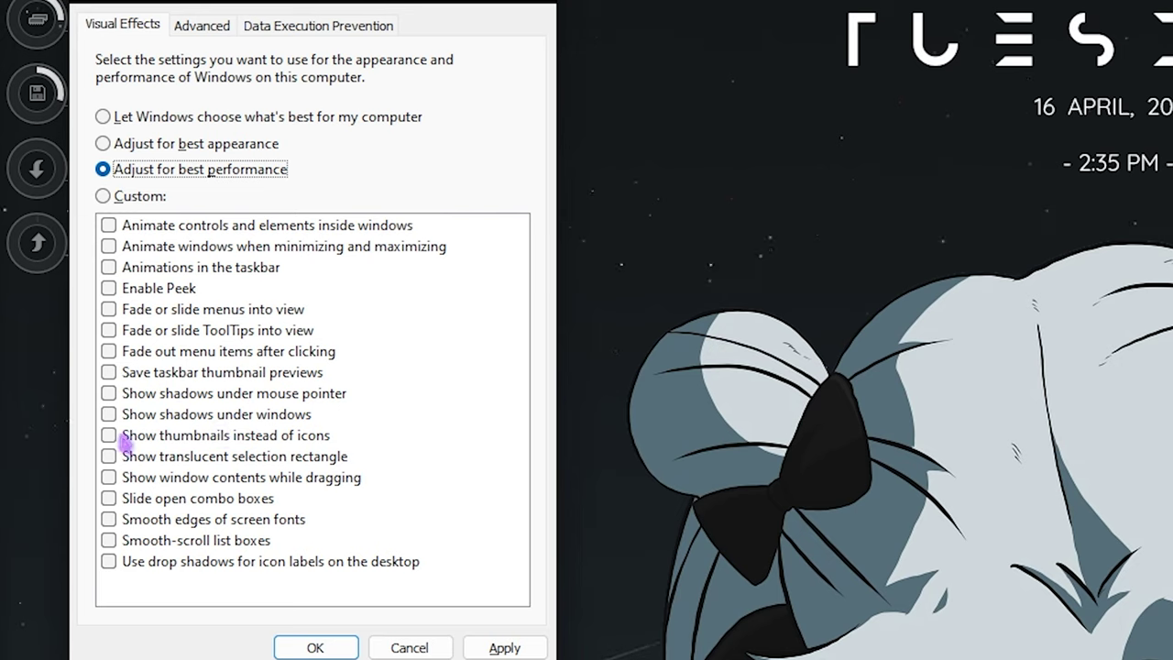
{"action": "left_click", "coordinate": [112, 438]}
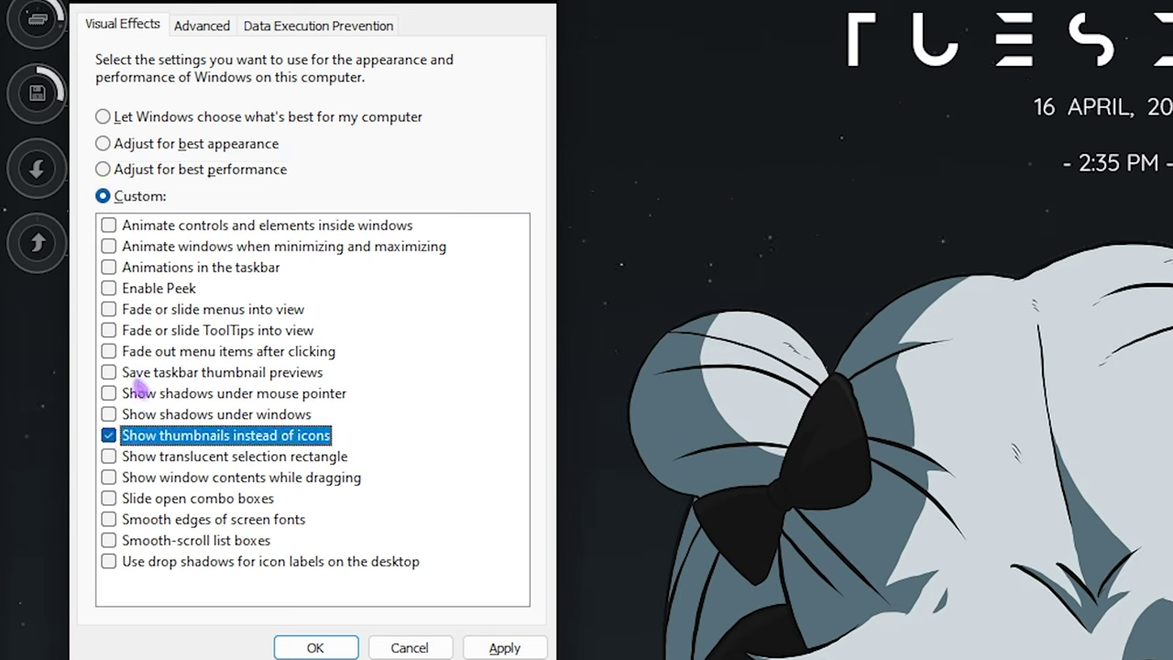
{"action": "left_click", "coordinate": [146, 523]}
{"action": "left_click", "coordinate": [154, 374]}
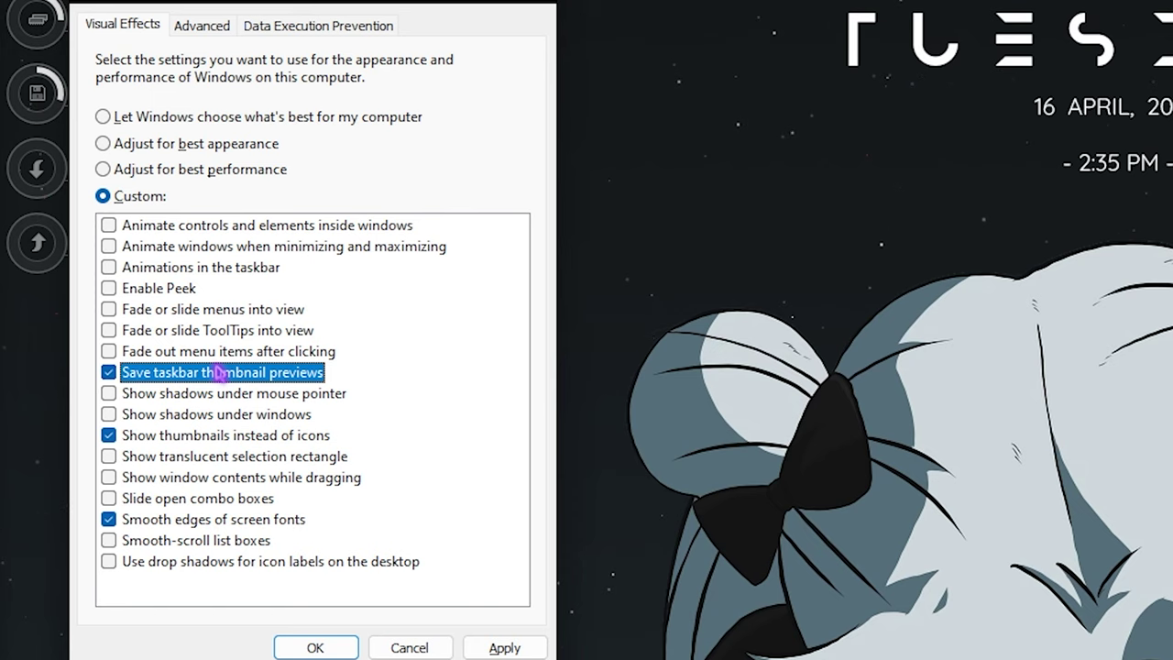
{"action": "left_click", "coordinate": [196, 23]}
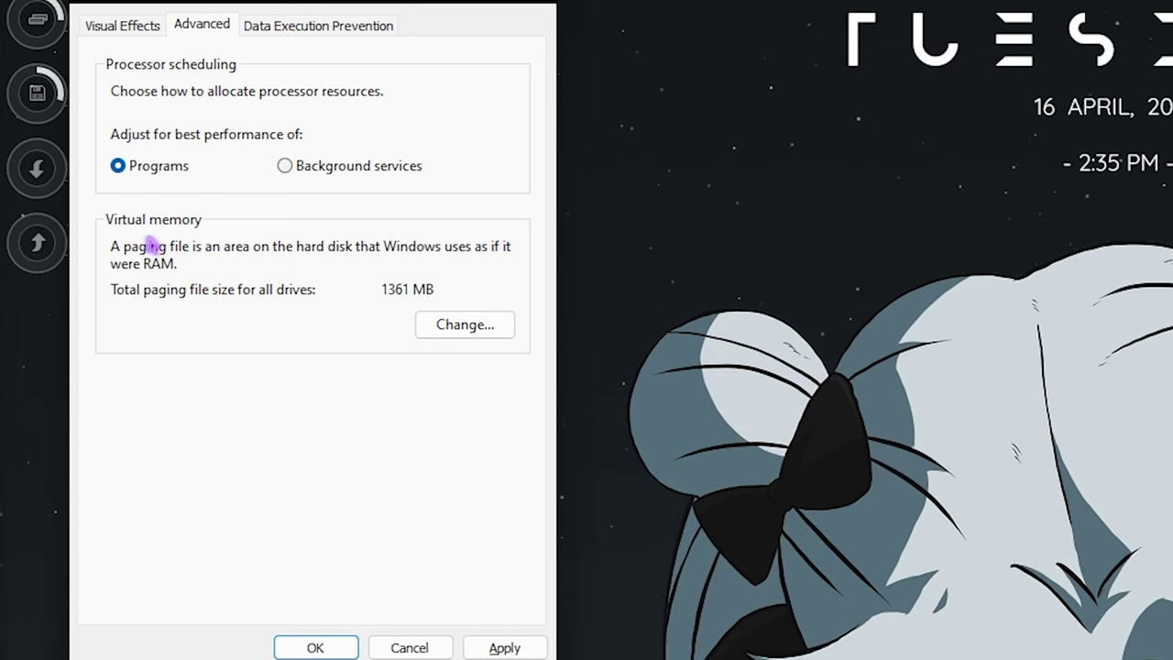
Open Virtual Memory and select drive C's 1361 MB initial paging file size.
{"action": "left_click", "coordinate": [480, 333]}
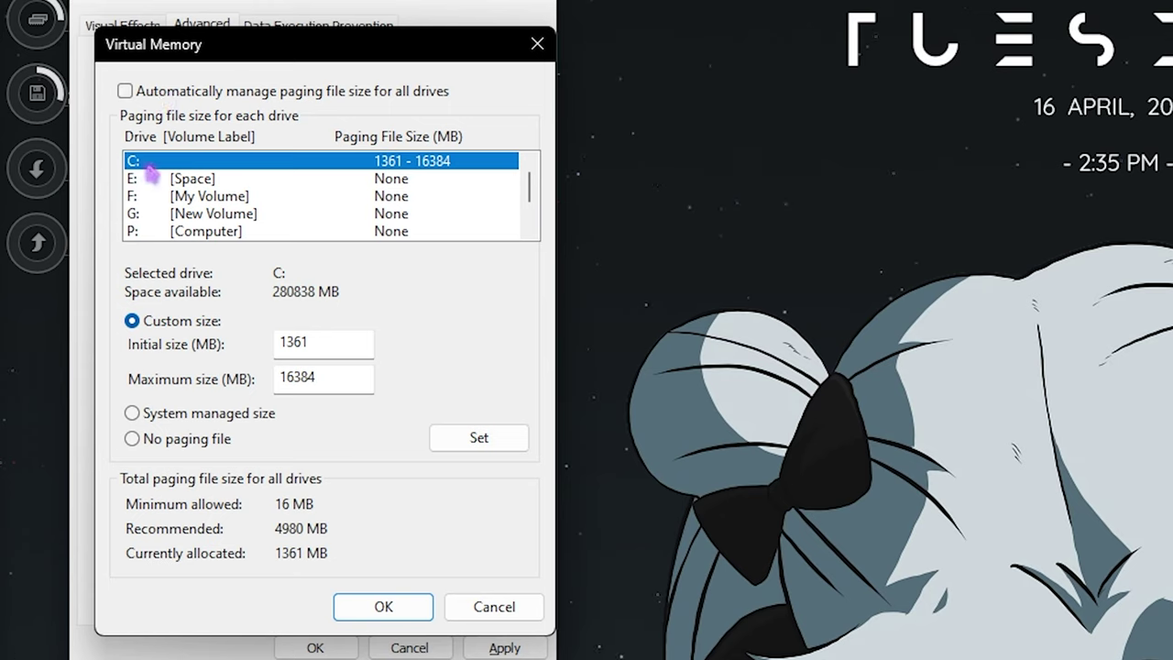
{"action": "left_click_drag", "start_coordinate": [332, 344], "coordinate": [203, 341]}
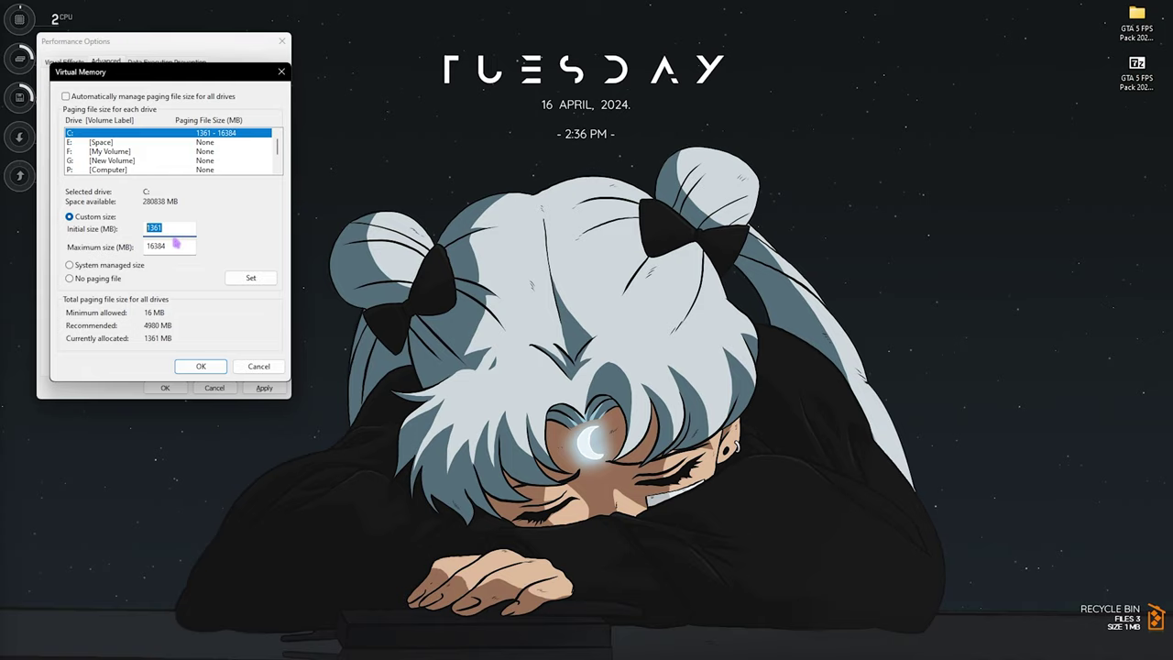
Check the 32 GB installed RAM in System Information and compute 32*1024 in Calculator.
{"action": "key", "text": "super"}
{"action": "type", "text": "calculator"}
{"action": "key", "text": "Return"}
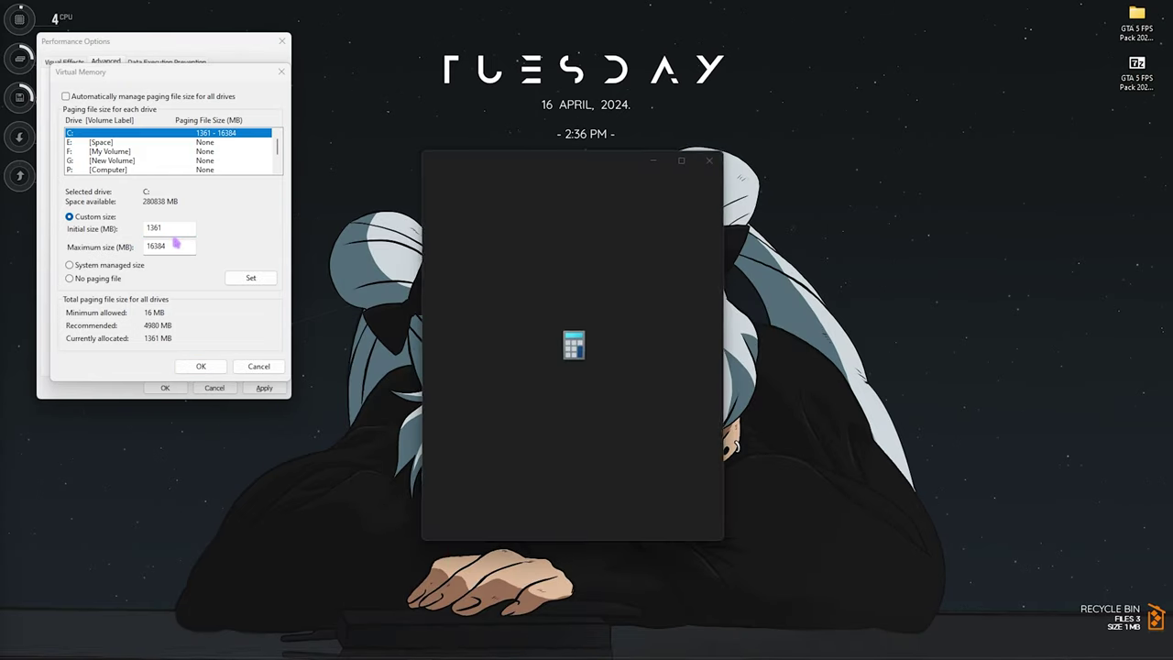
{"action": "key", "text": "super"}
{"action": "type", "text": "sys"}
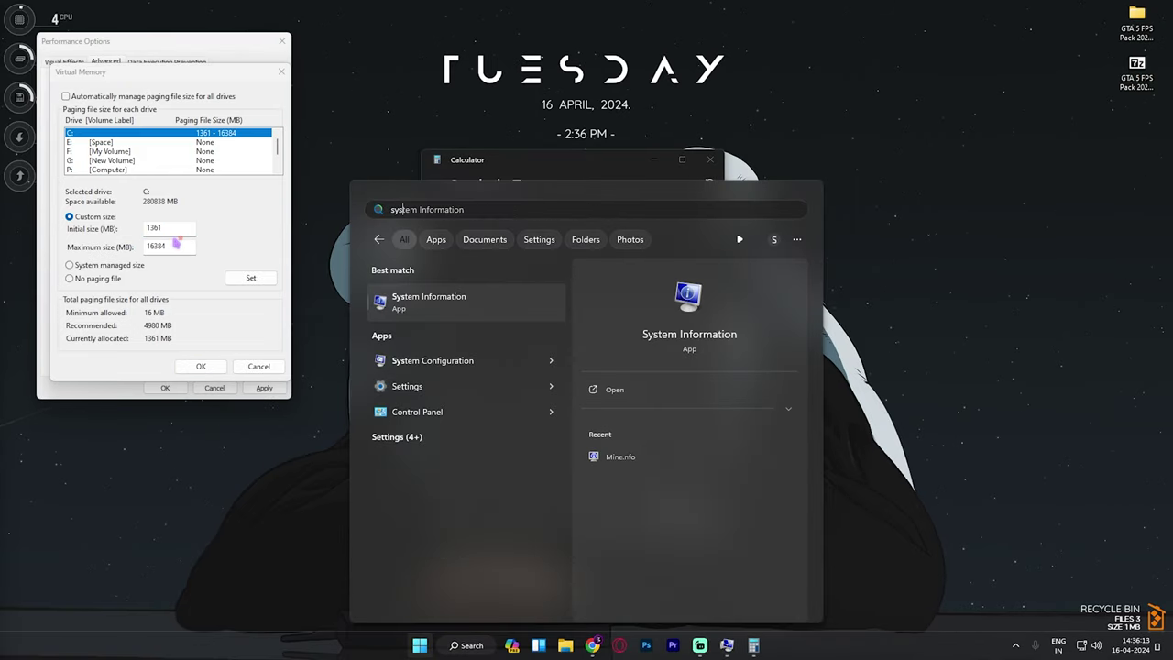
{"action": "key", "text": "Return"}
{"action": "left_click", "coordinate": [449, 433]}
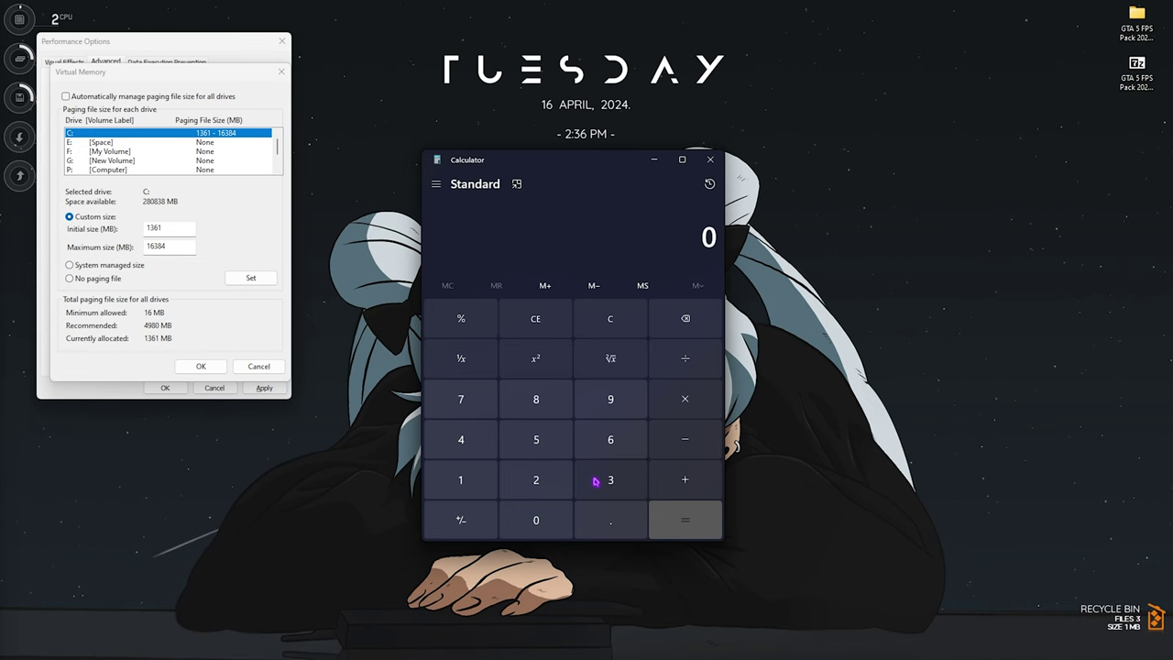
{"action": "type", "text": "32*1024"}
{"action": "left_click", "coordinate": [673, 513]}
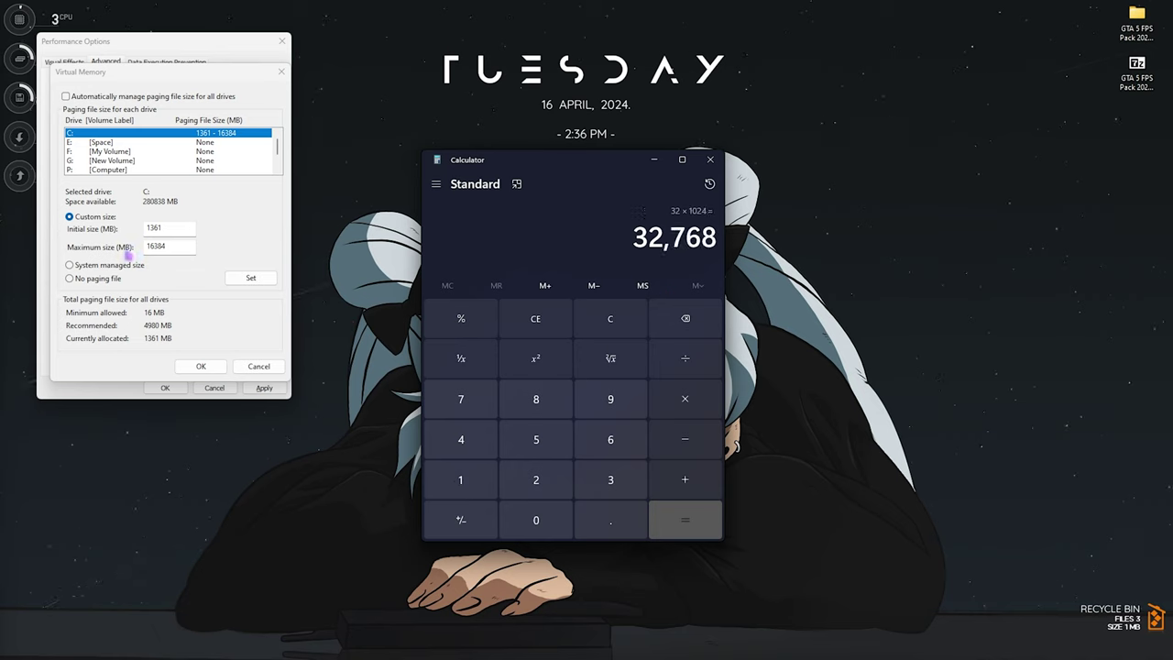
Halve it to 16384, set that as C:'s maximum paging file size, and close Calculator.
{"action": "left_click_drag", "start_coordinate": [631, 236], "coordinate": [722, 239]}
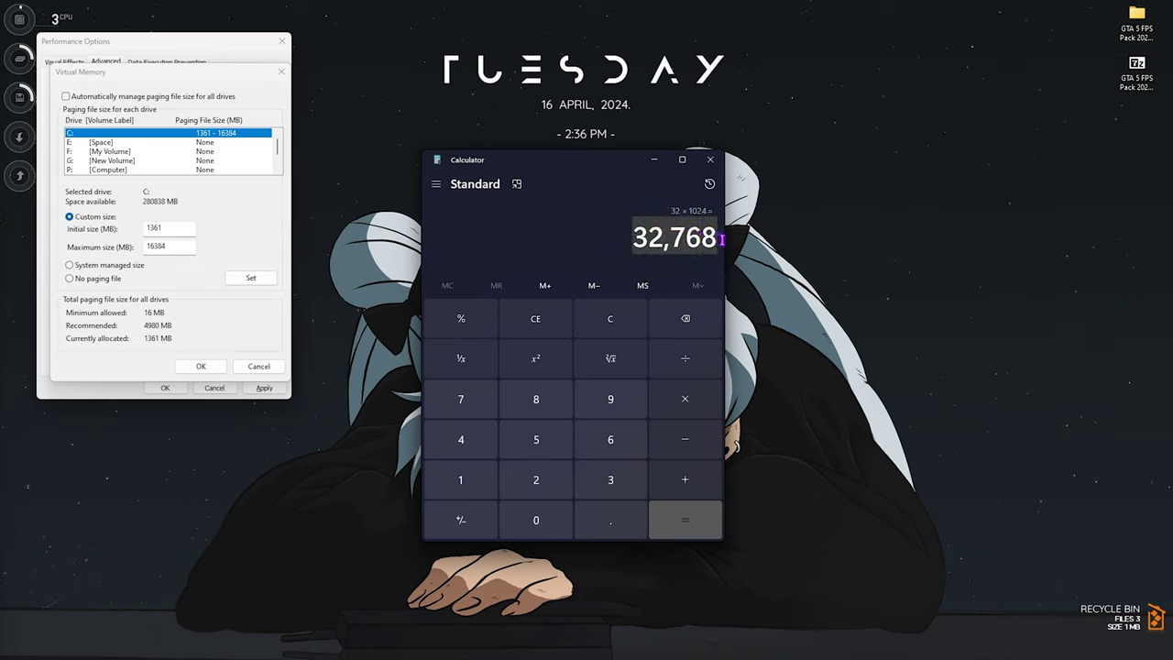
{"action": "left_click", "coordinate": [684, 359]}
{"action": "left_click", "coordinate": [536, 480]}
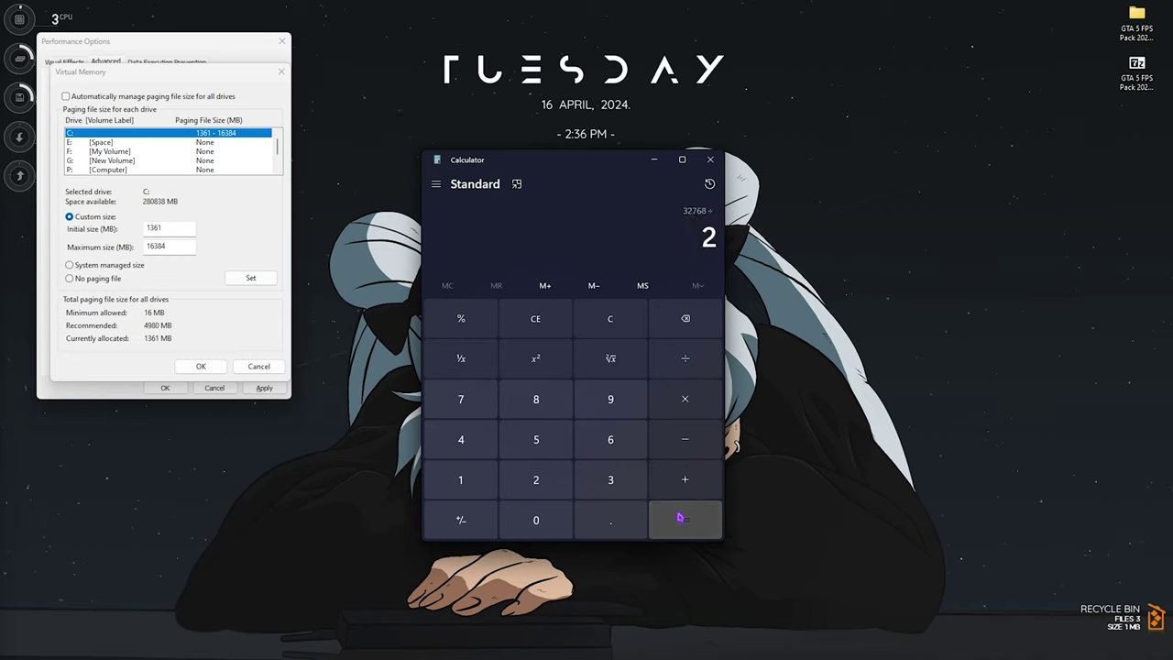
{"action": "left_click", "coordinate": [685, 520]}
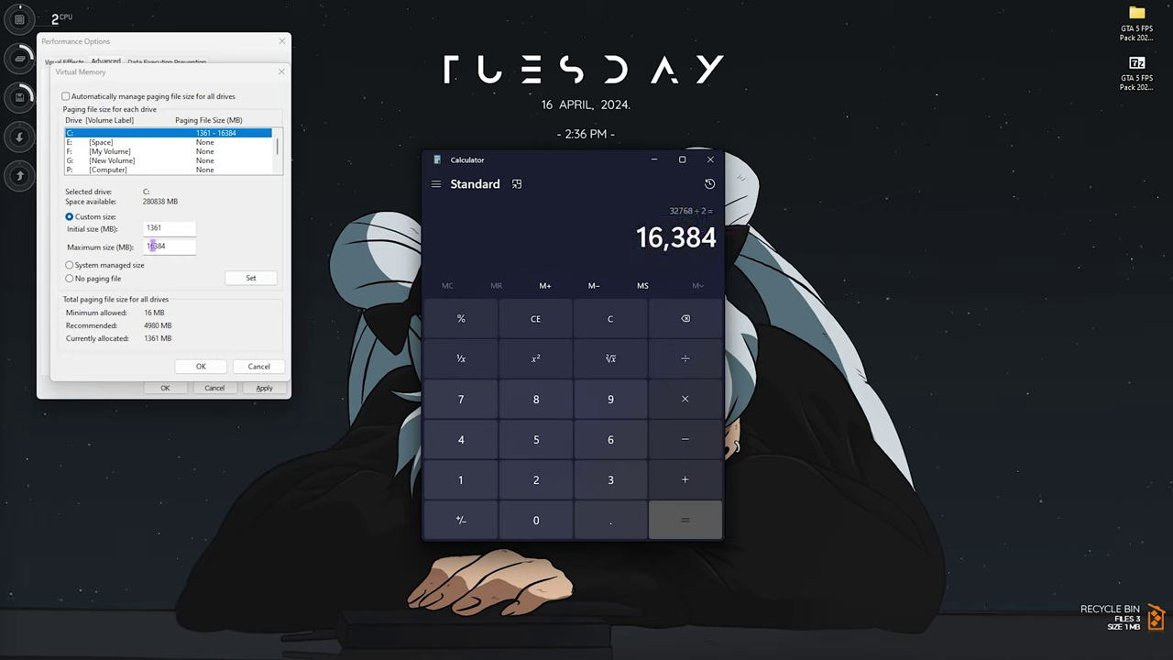
{"action": "left_click_drag", "start_coordinate": [179, 245], "coordinate": [123, 245]}
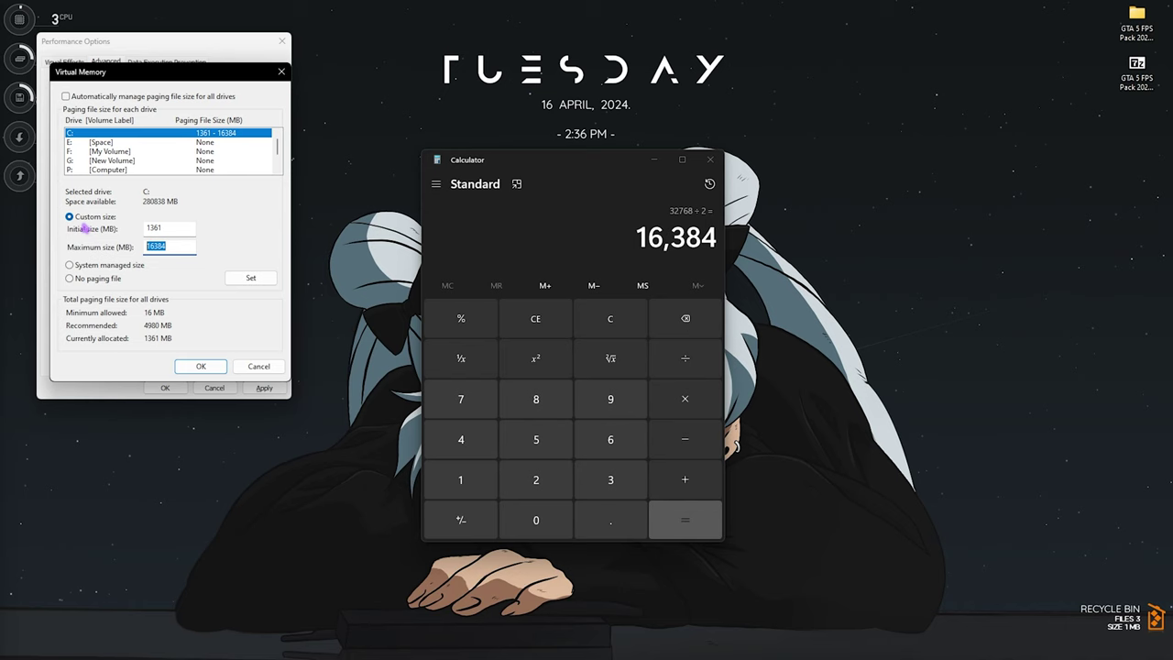
{"action": "left_click", "coordinate": [251, 278]}
{"action": "left_click", "coordinate": [189, 367]}
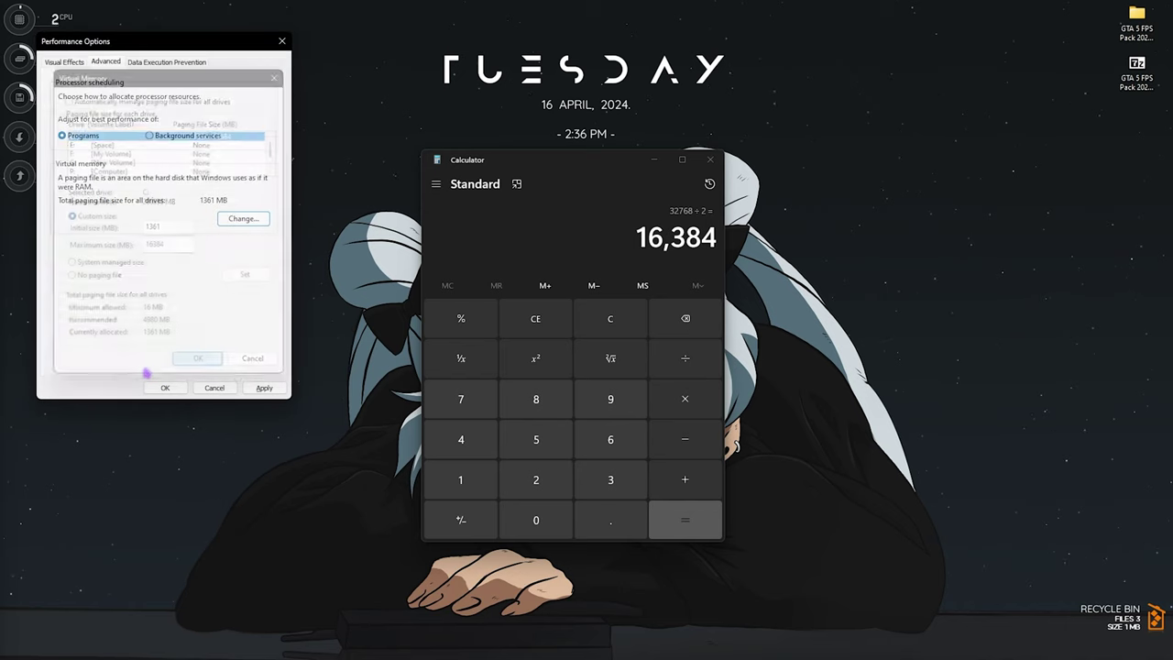
{"action": "left_click", "coordinate": [710, 160]}
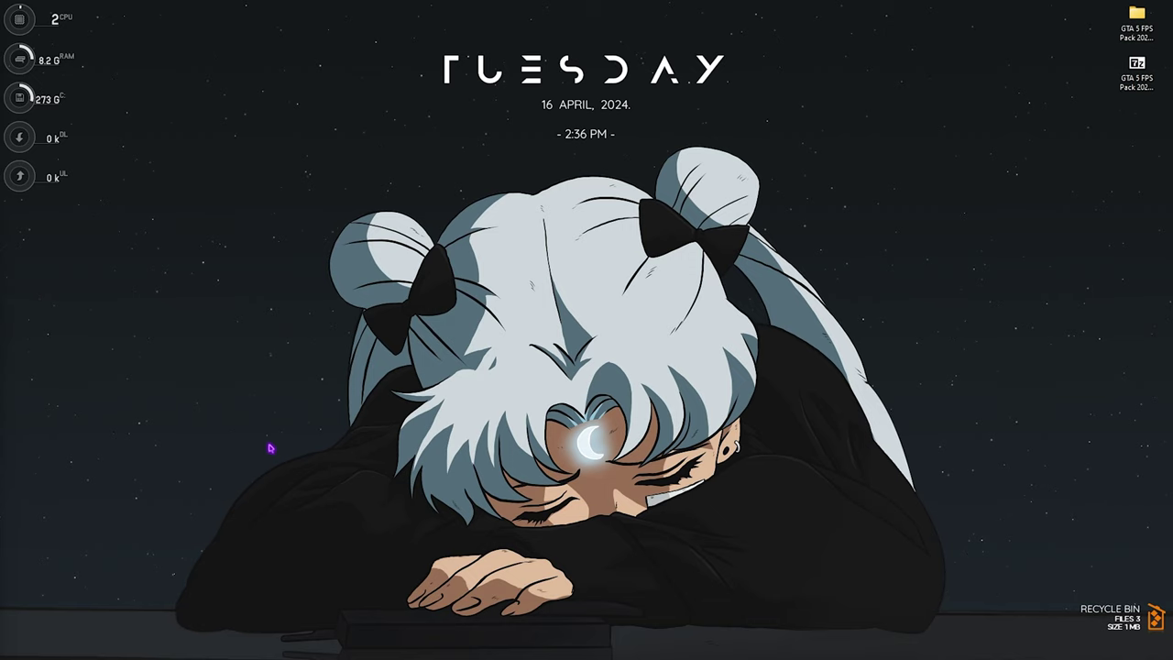
{"action": "key", "text": "ctrl+shift+Escape"}
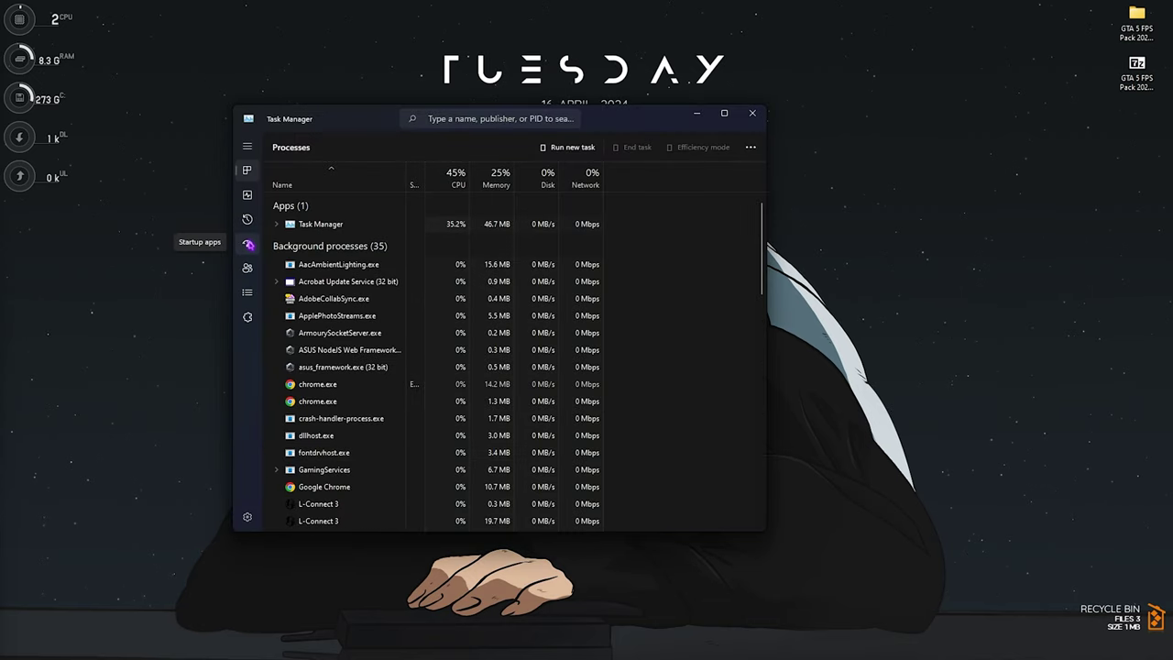
{"action": "left_click", "coordinate": [248, 244]}
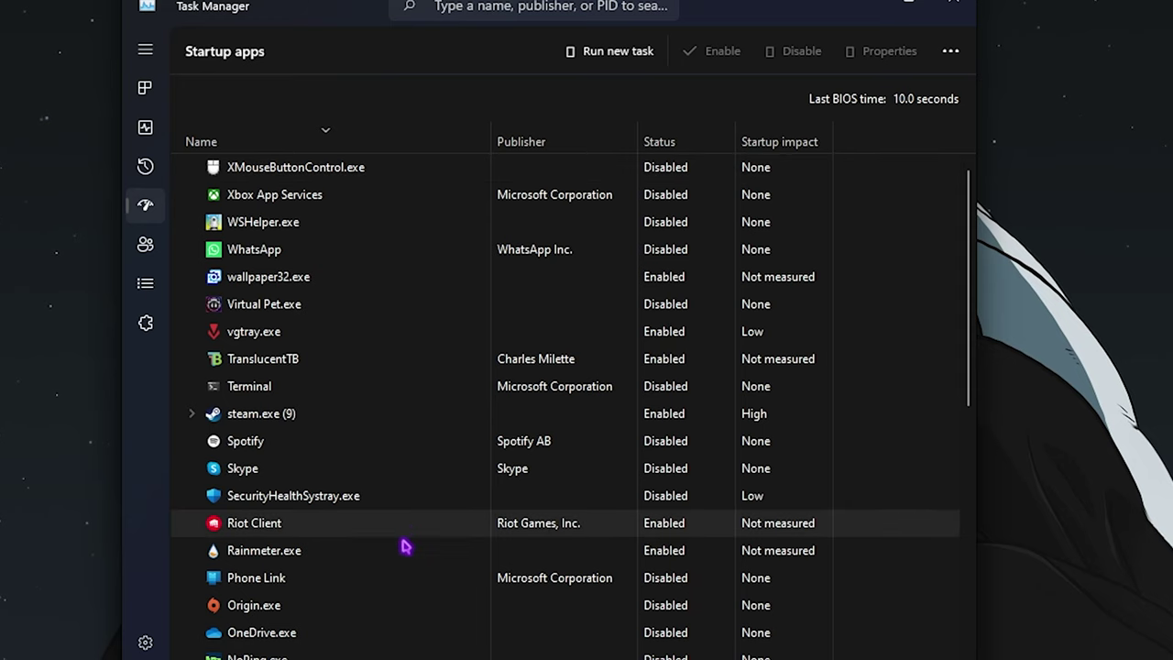
{"action": "scroll", "coordinate": [408, 549], "scroll_direction": "down", "scroll_amount": 5}
{"action": "scroll", "coordinate": [409, 556], "scroll_direction": "down", "scroll_amount": 2}
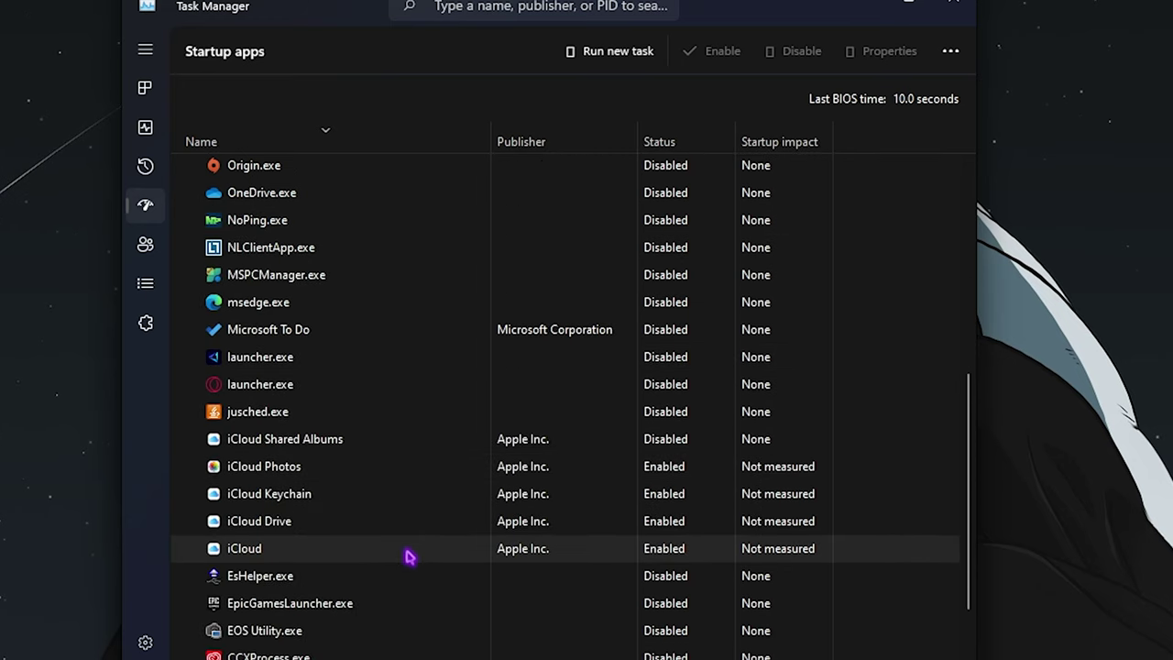
{"action": "scroll", "coordinate": [410, 556], "scroll_direction": "up", "scroll_amount": 3}
{"action": "scroll", "coordinate": [409, 557], "scroll_direction": "up", "scroll_amount": 4}
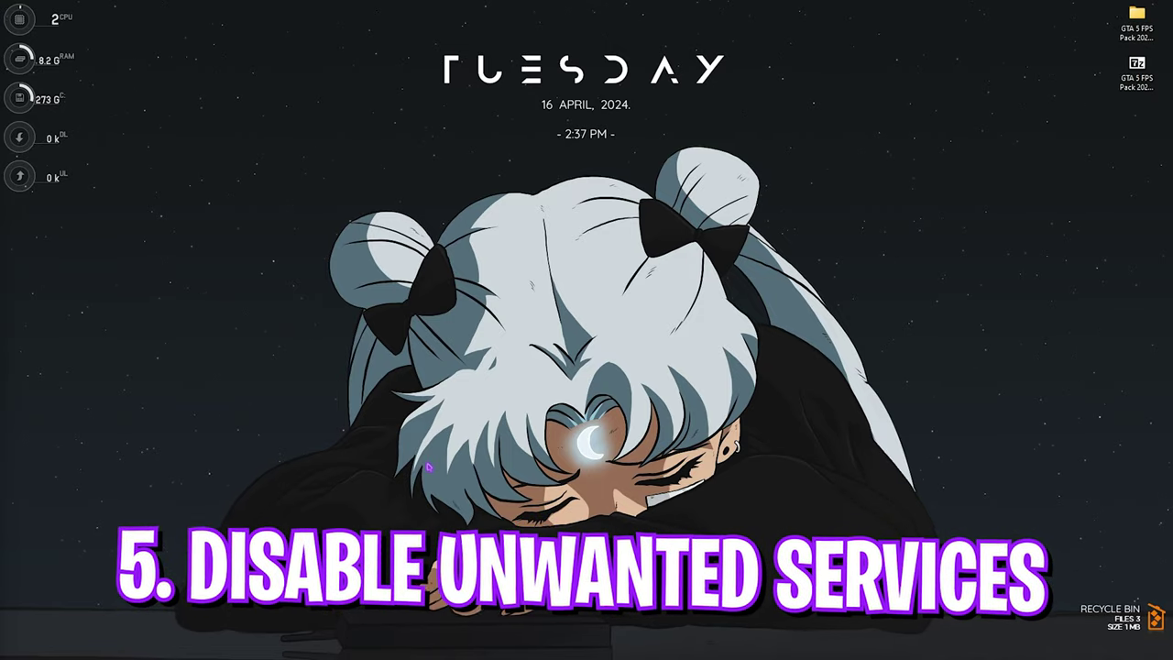
{"action": "key", "text": "super"}
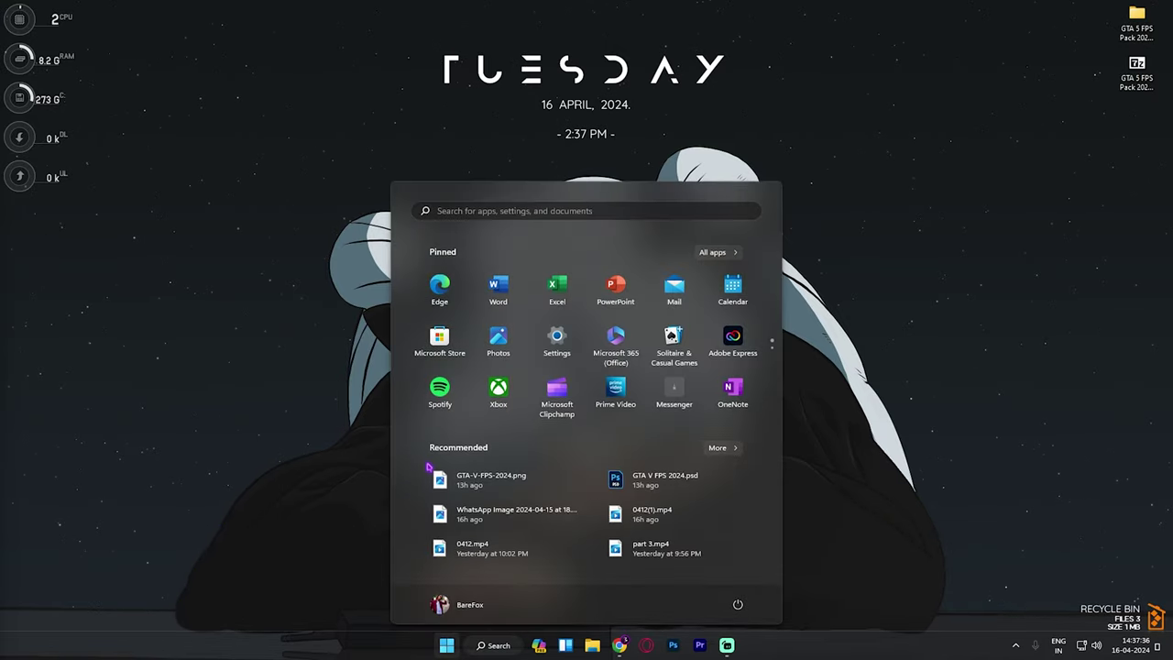
{"action": "key", "text": "super"}
{"action": "key", "text": "super"}
{"action": "type", "text": "sys"}
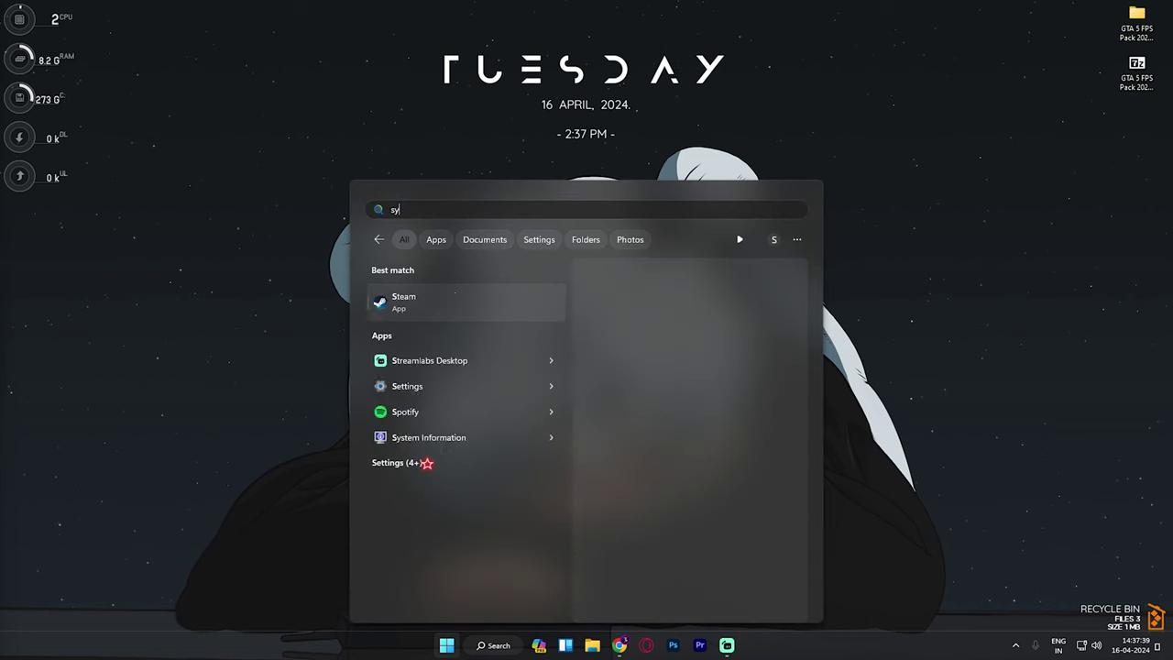
{"action": "key", "text": "Down"}
{"action": "key", "text": "Return"}
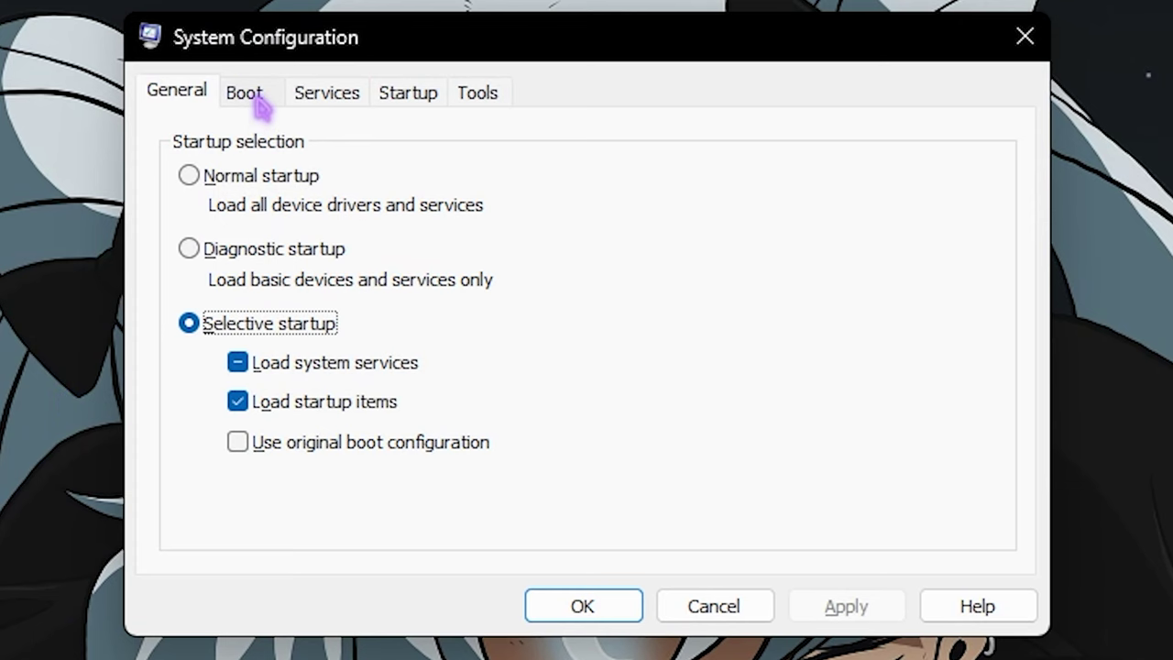
{"action": "left_click", "coordinate": [325, 92]}
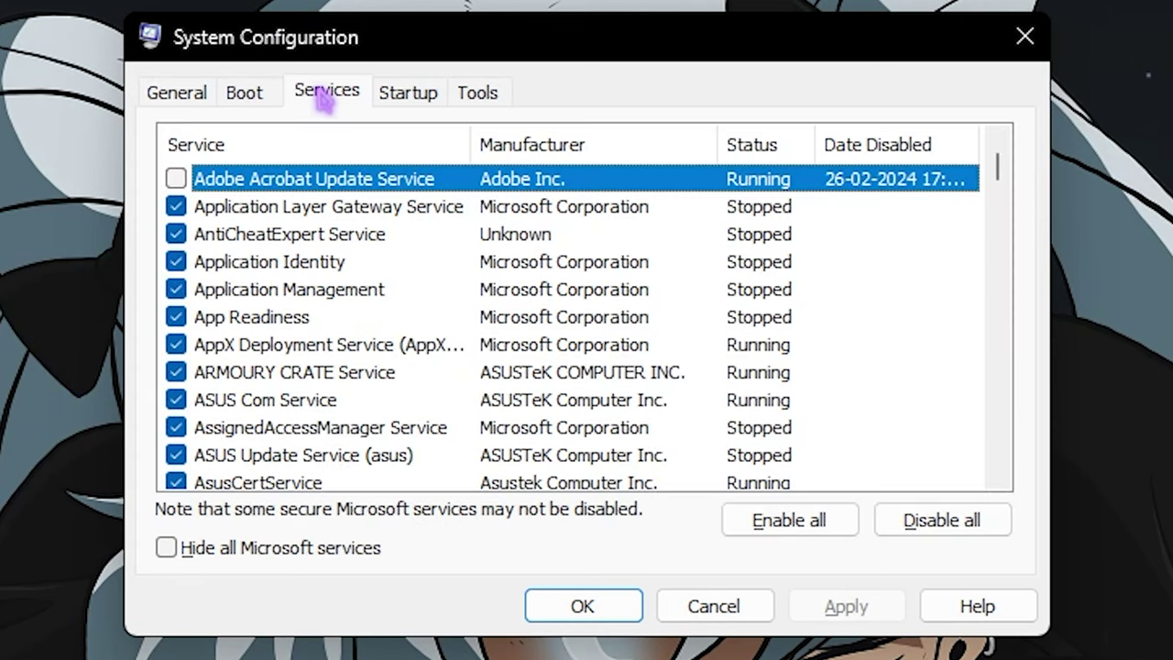
{"action": "left_click", "coordinate": [168, 549]}
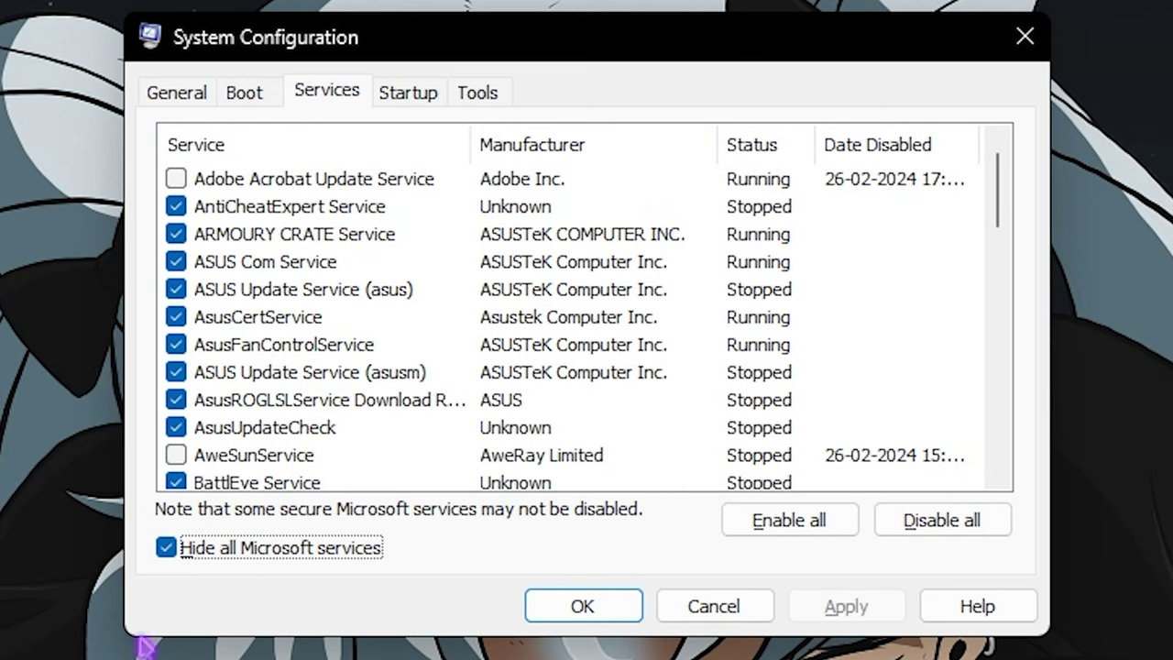
{"action": "scroll", "coordinate": [340, 235], "scroll_direction": "down", "scroll_amount": 5}
{"action": "scroll", "coordinate": [340, 241], "scroll_direction": "down", "scroll_amount": 6}
{"action": "scroll", "coordinate": [340, 240], "scroll_direction": "up", "scroll_amount": 8}
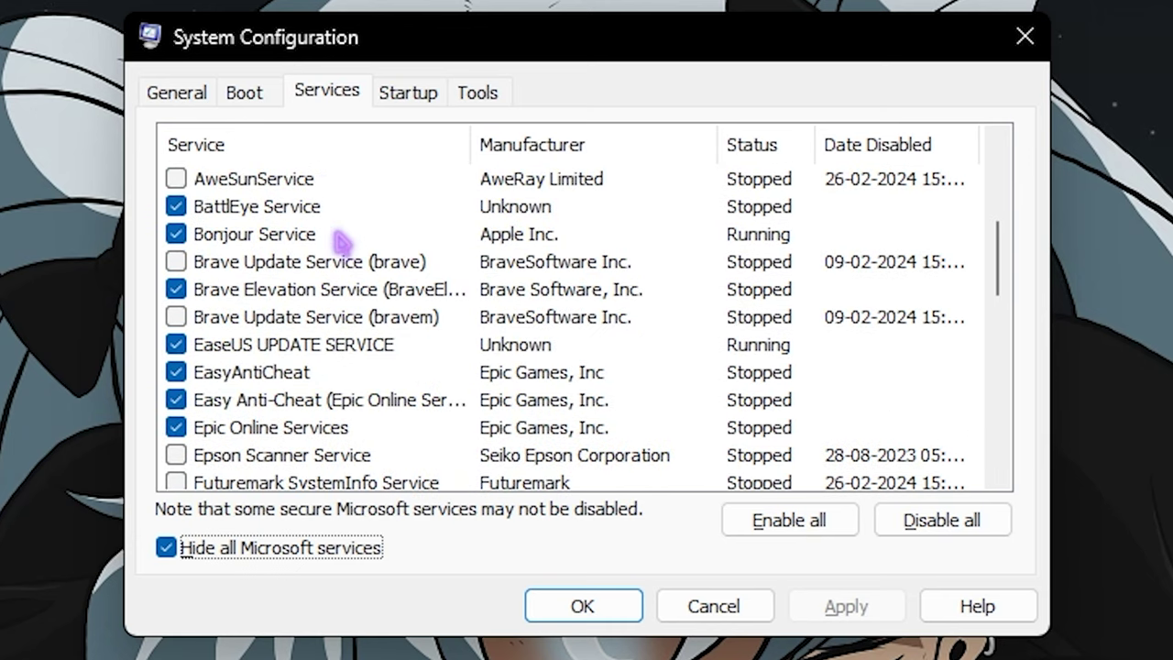
{"action": "scroll", "coordinate": [342, 241], "scroll_direction": "up", "scroll_amount": 4}
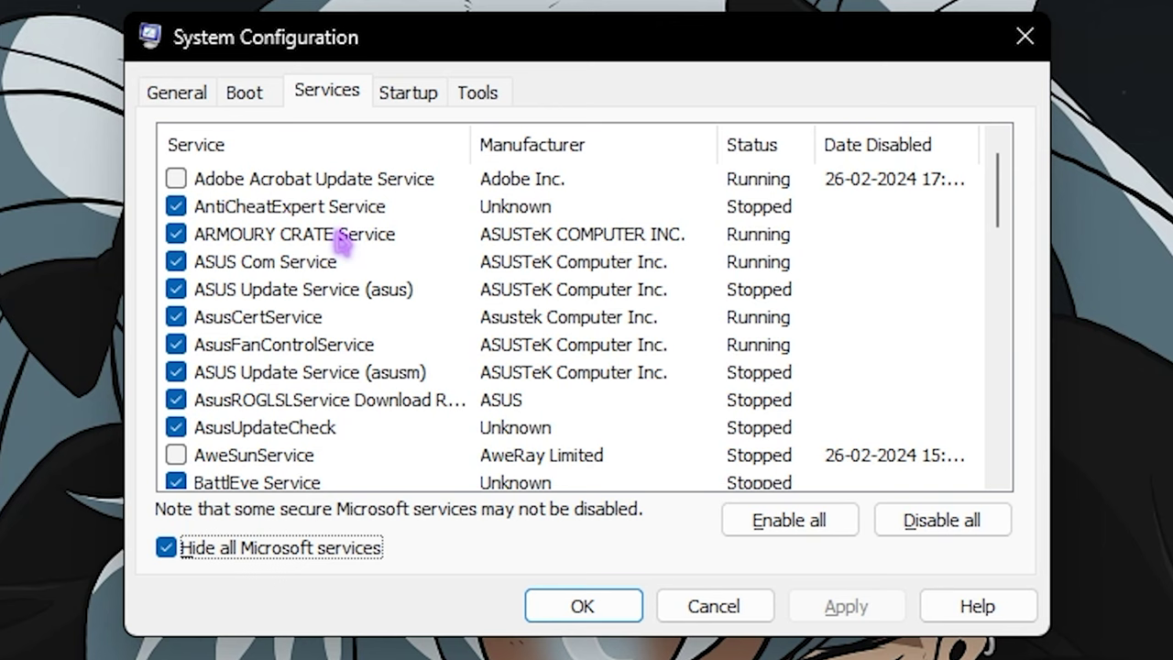
{"action": "scroll", "coordinate": [342, 240], "scroll_direction": "down", "scroll_amount": 6}
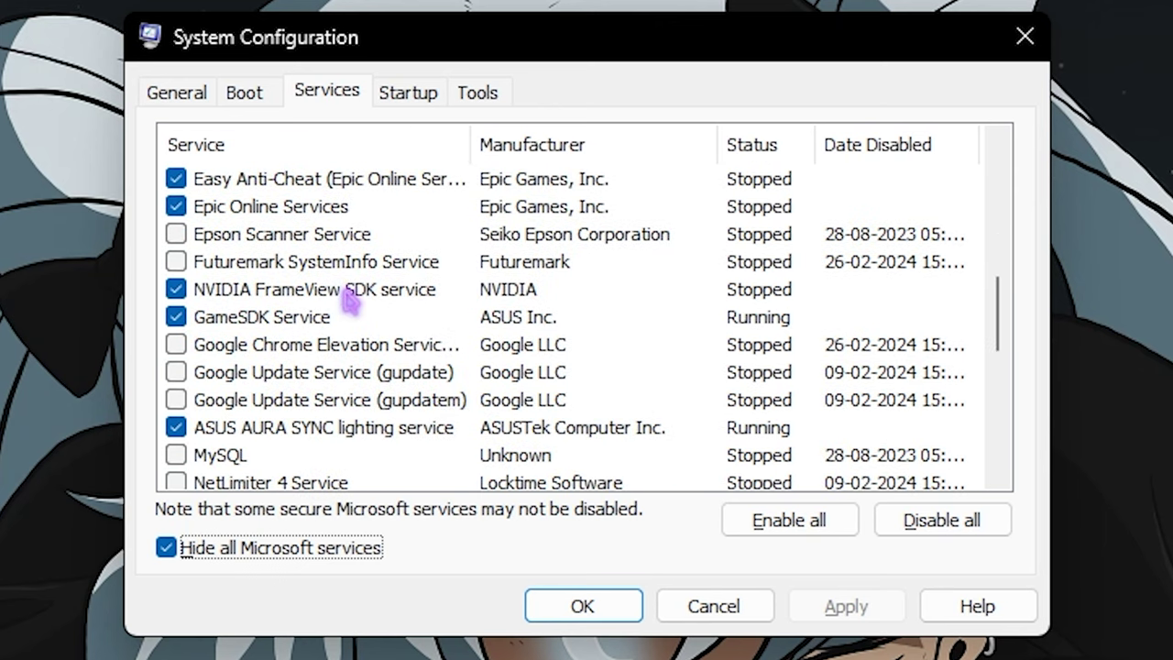
{"action": "scroll", "coordinate": [351, 301], "scroll_direction": "up", "scroll_amount": 6}
{"action": "scroll", "coordinate": [351, 302], "scroll_direction": "down", "scroll_amount": 6}
{"action": "scroll", "coordinate": [351, 302], "scroll_direction": "down", "scroll_amount": 2}
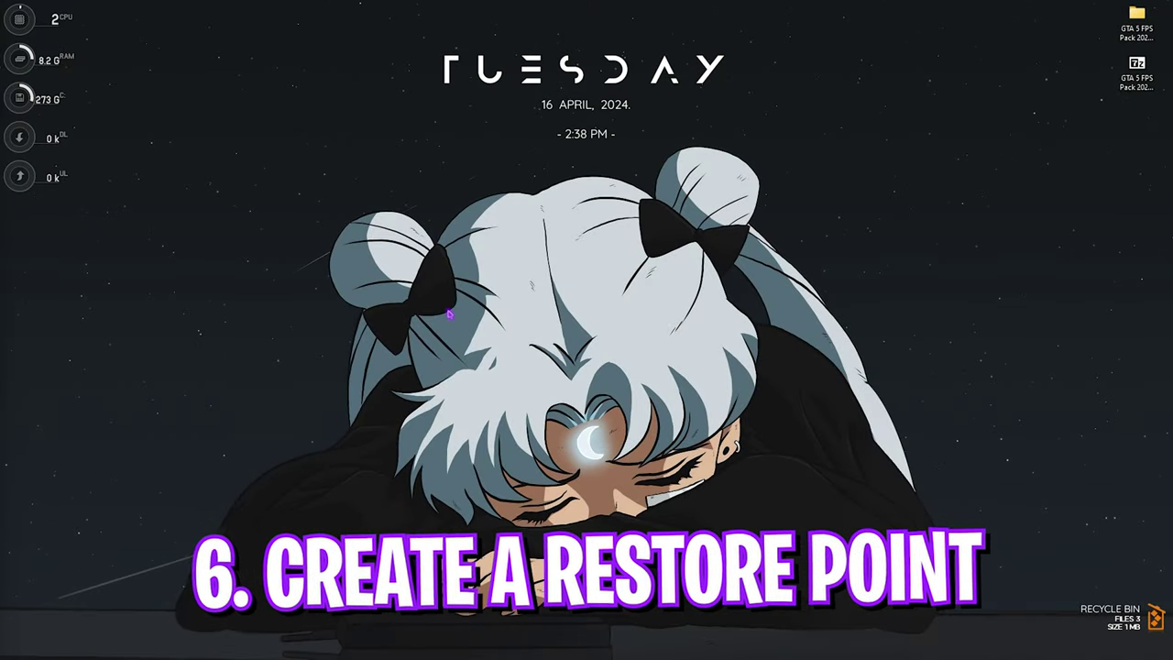
Open System Protection and confirm protection stays on for Local Disk (C:).
{"action": "key", "text": "super"}
{"action": "type", "text": "create a restore point"}
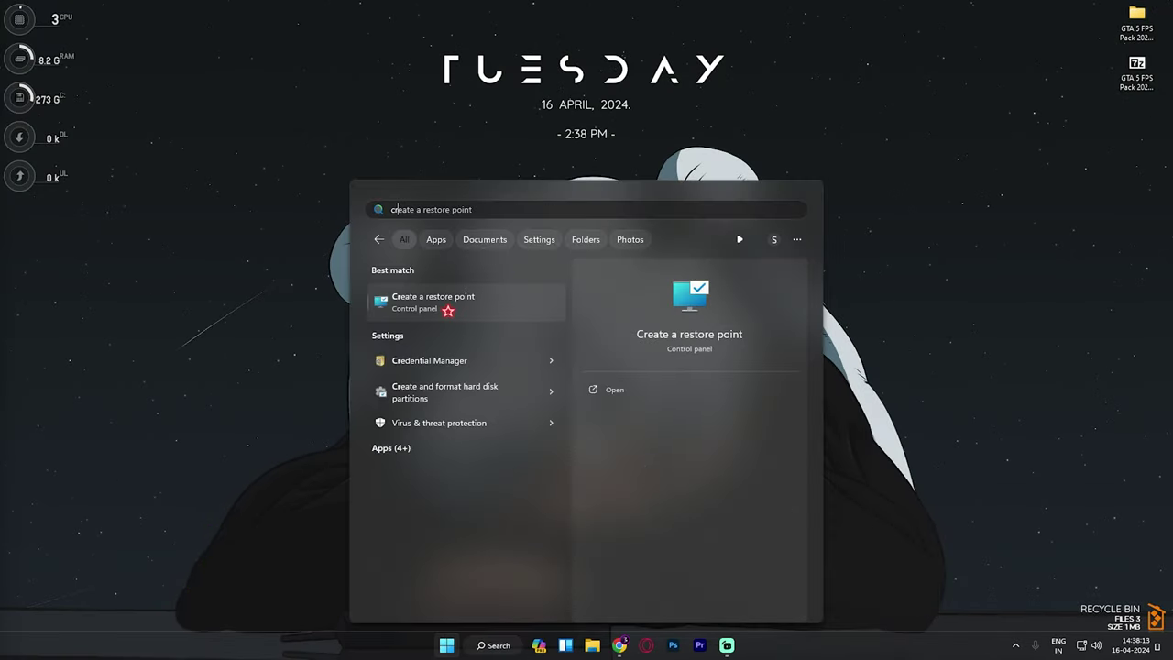
{"action": "key", "text": "Return"}
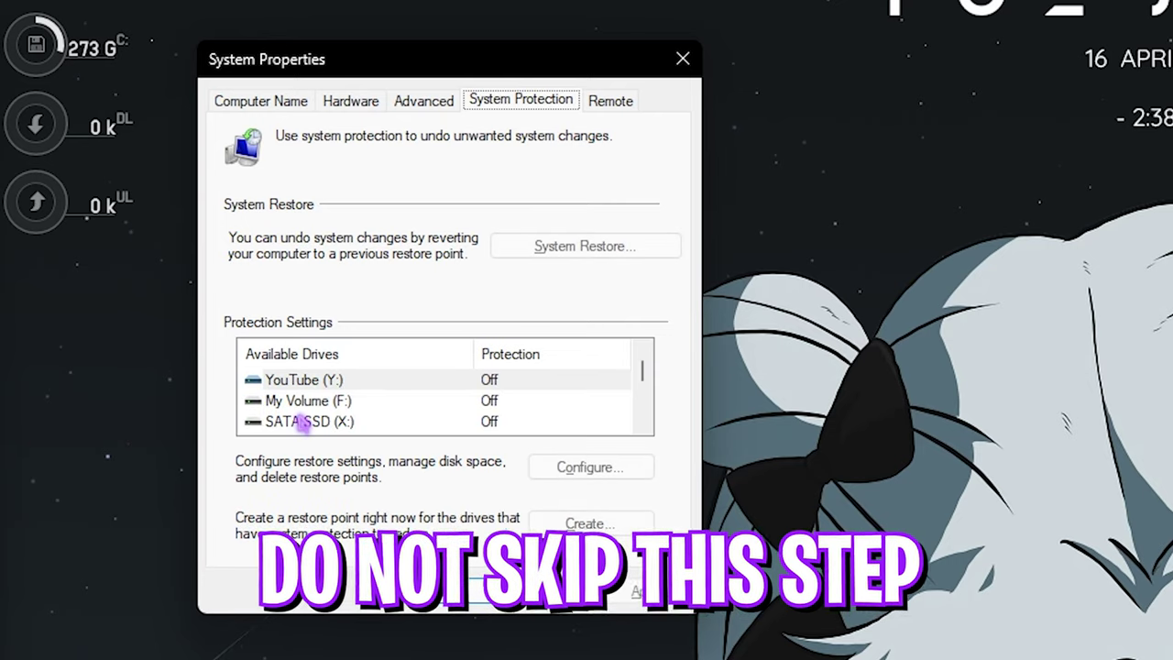
{"action": "scroll", "coordinate": [153, 285], "scroll_direction": "down", "scroll_amount": 2}
{"action": "left_click", "coordinate": [333, 424]}
{"action": "left_click", "coordinate": [565, 466]}
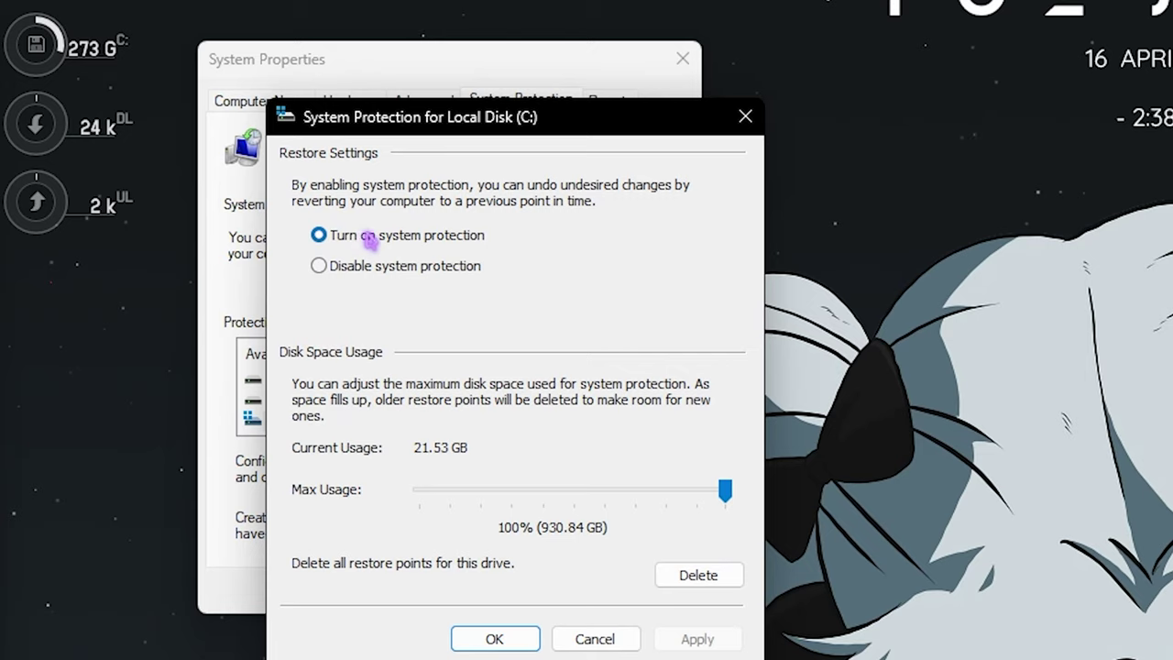
{"action": "left_click", "coordinate": [472, 645]}
Create a restore point named 'GTA', dismiss the success message and close System Properties.
{"action": "left_click", "coordinate": [566, 525]}
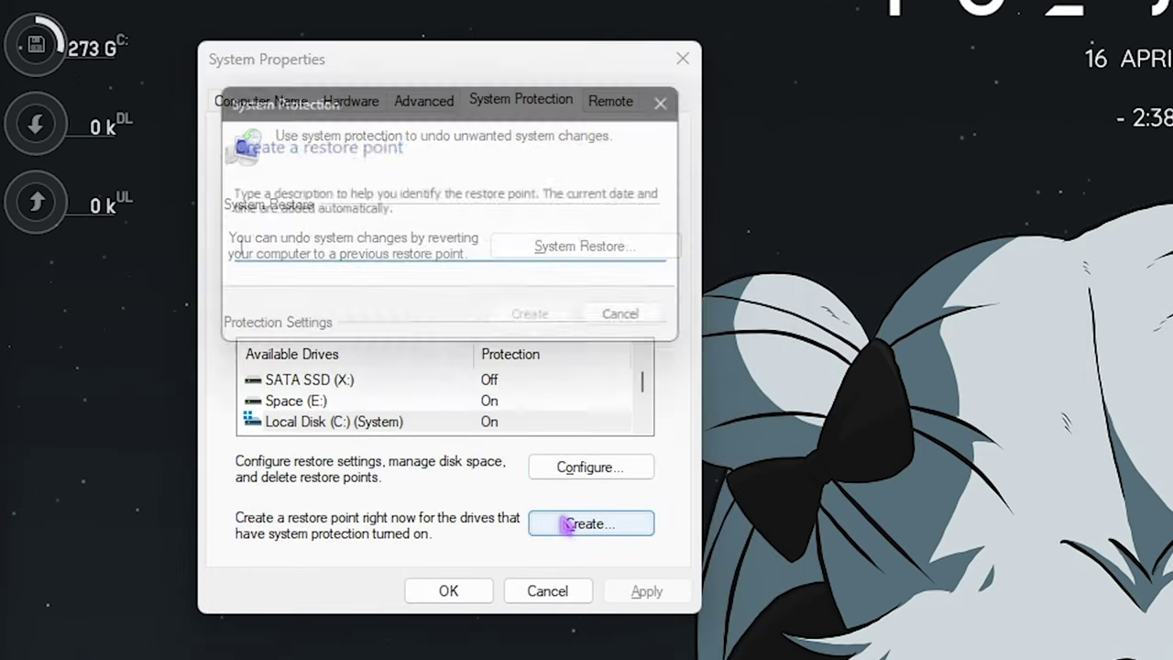
{"action": "type", "text": "GTA"}
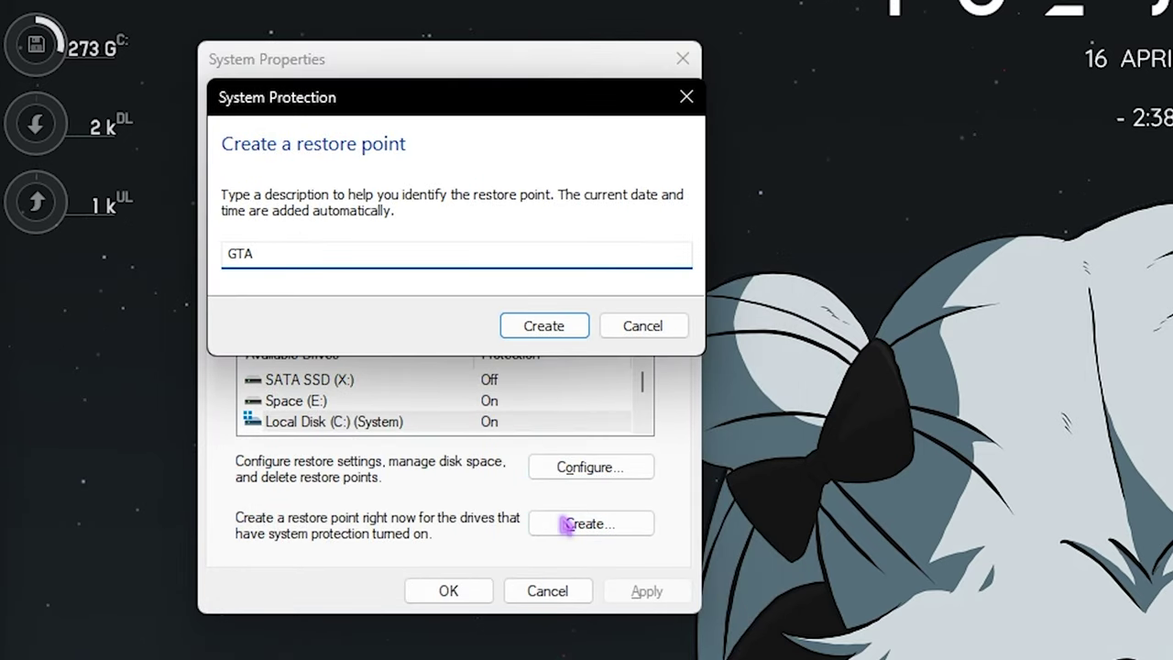
{"action": "left_click", "coordinate": [542, 326]}
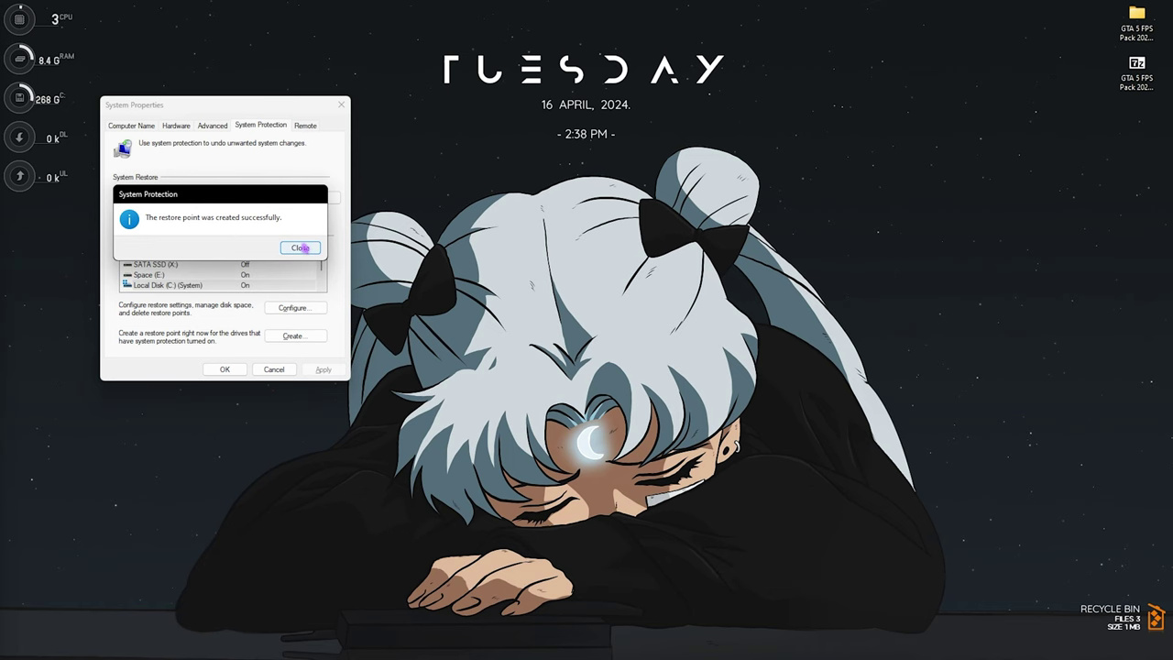
{"action": "left_click", "coordinate": [598, 342]}
{"action": "left_click", "coordinate": [341, 106]}
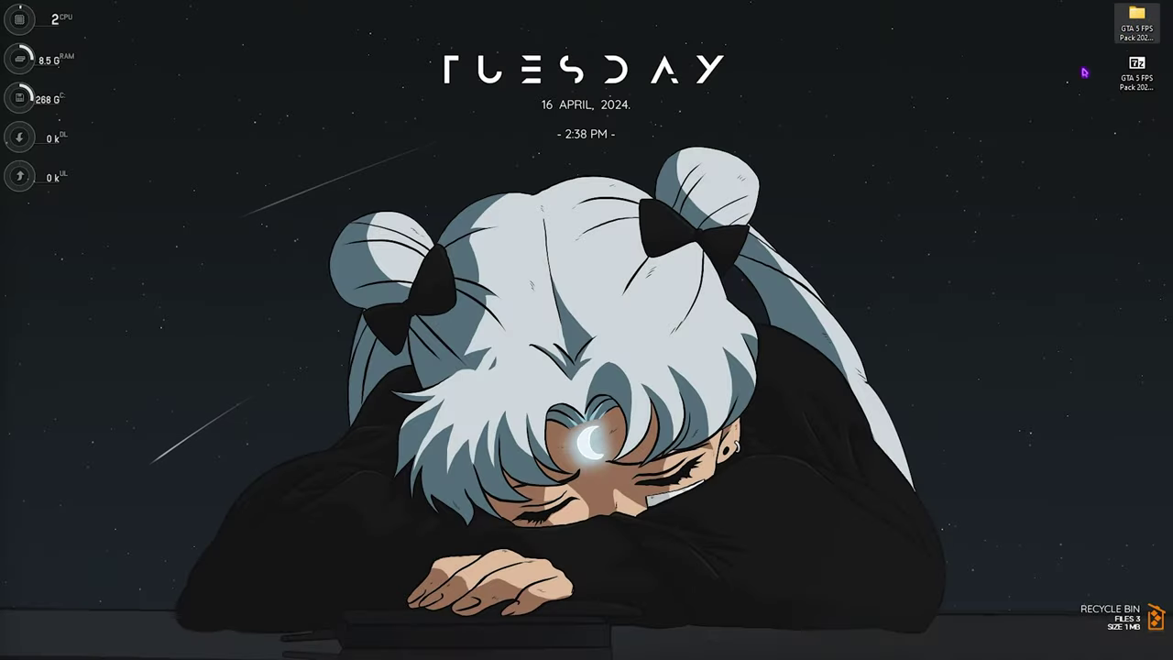
Open the GTA 5 FPS Pack folder from the desktop.
{"action": "left_click_drag", "start_coordinate": [1008, 181], "coordinate": [1152, 12]}
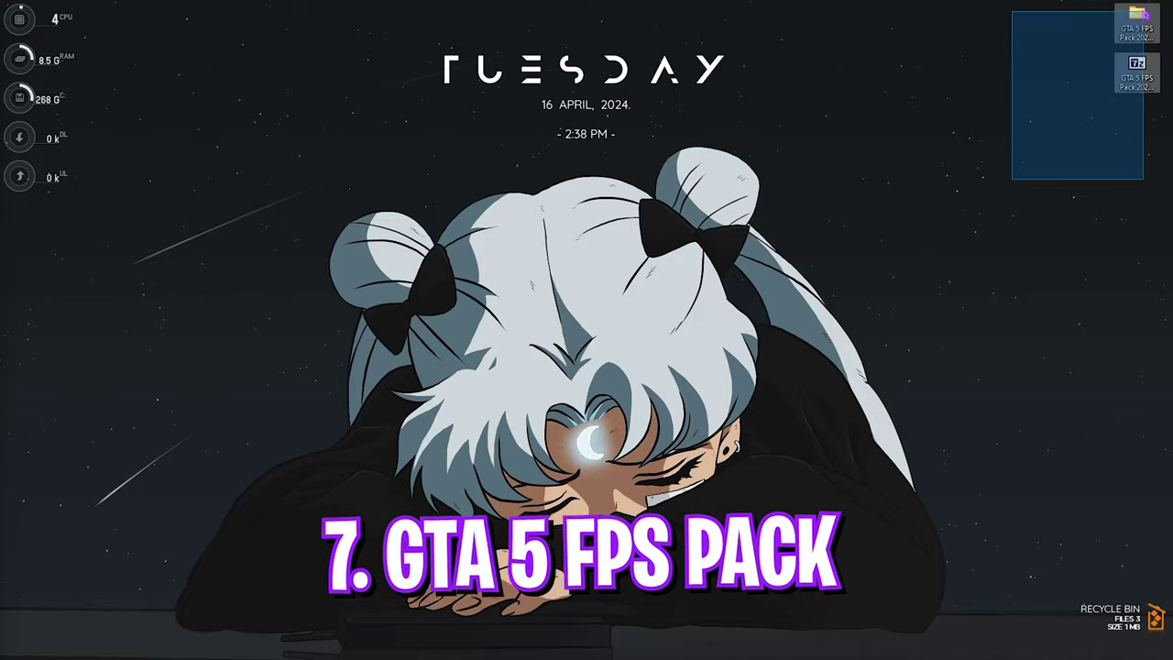
{"action": "left_click", "coordinate": [1141, 17]}
{"action": "key", "text": "Return"}
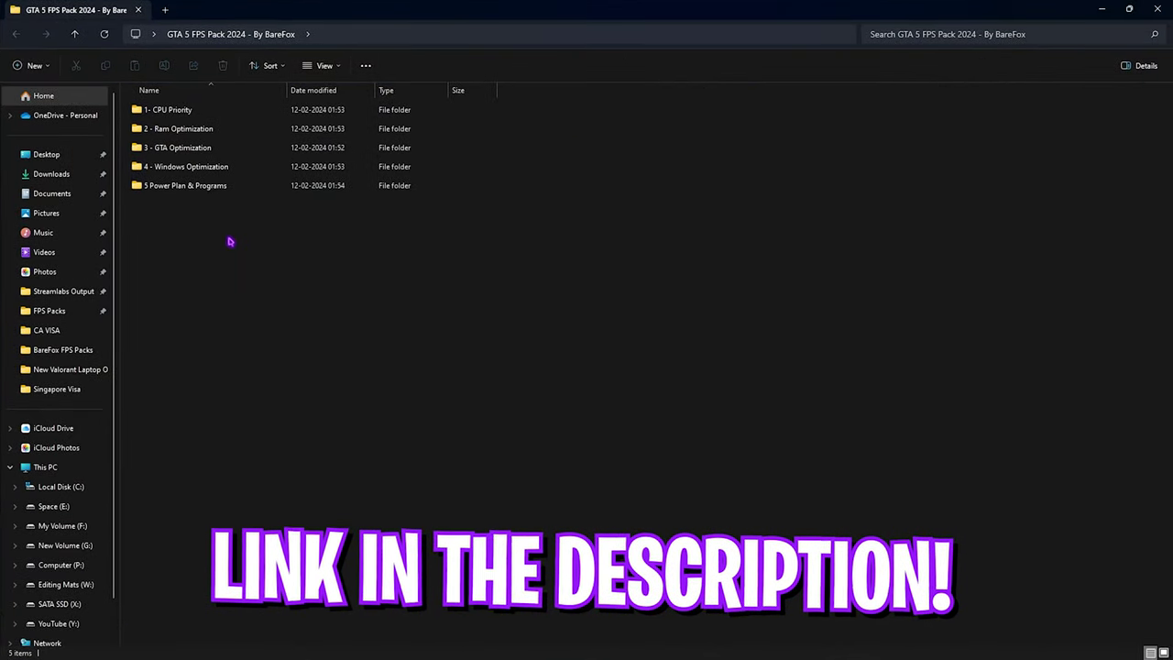
{"action": "left_click_drag", "start_coordinate": [214, 254], "coordinate": [179, 104]}
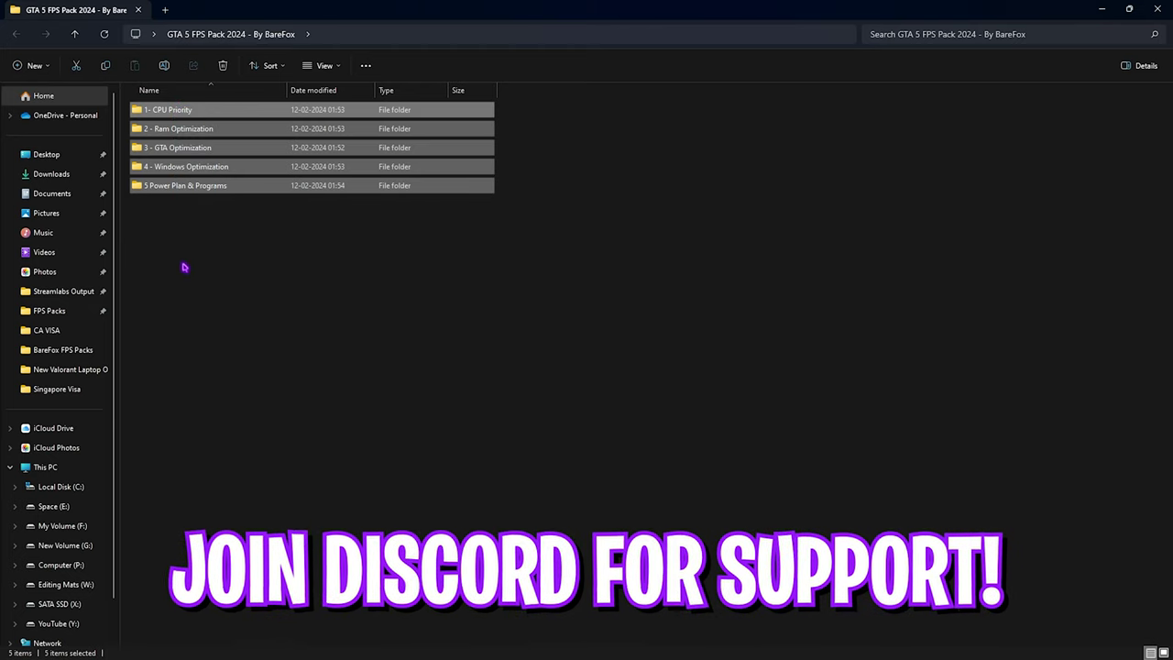
{"action": "left_click", "coordinate": [186, 229]}
Browse the INTEL and AMD folders inside 1- CPU Priority.
{"action": "double_click", "coordinate": [174, 110]}
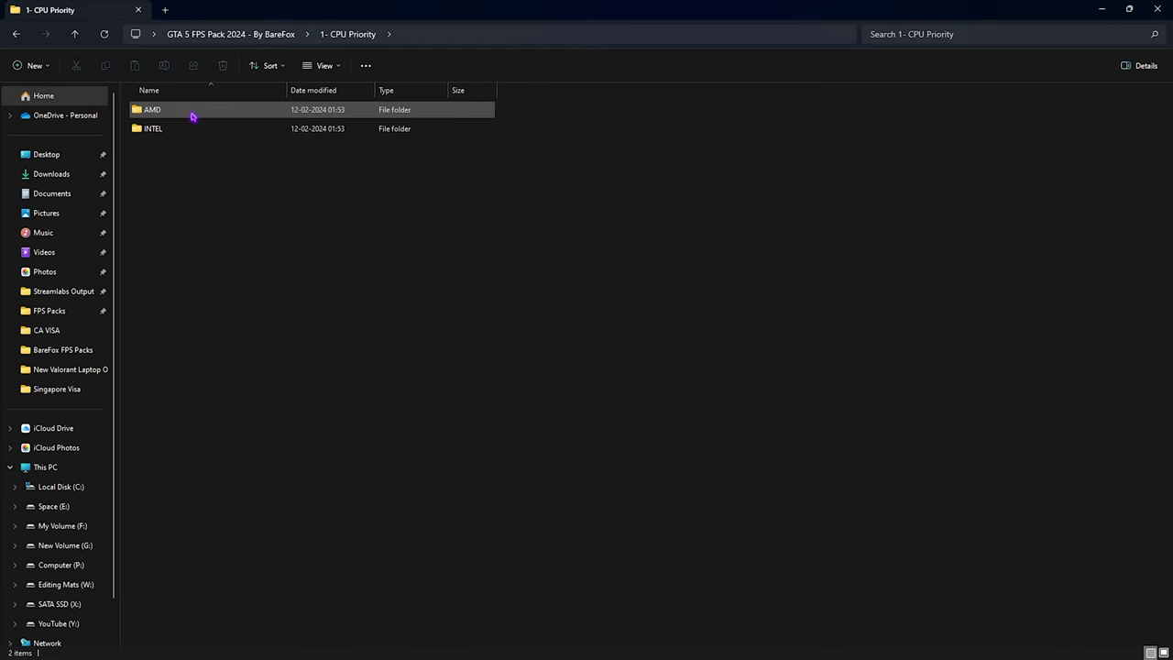
{"action": "double_click", "coordinate": [204, 128]}
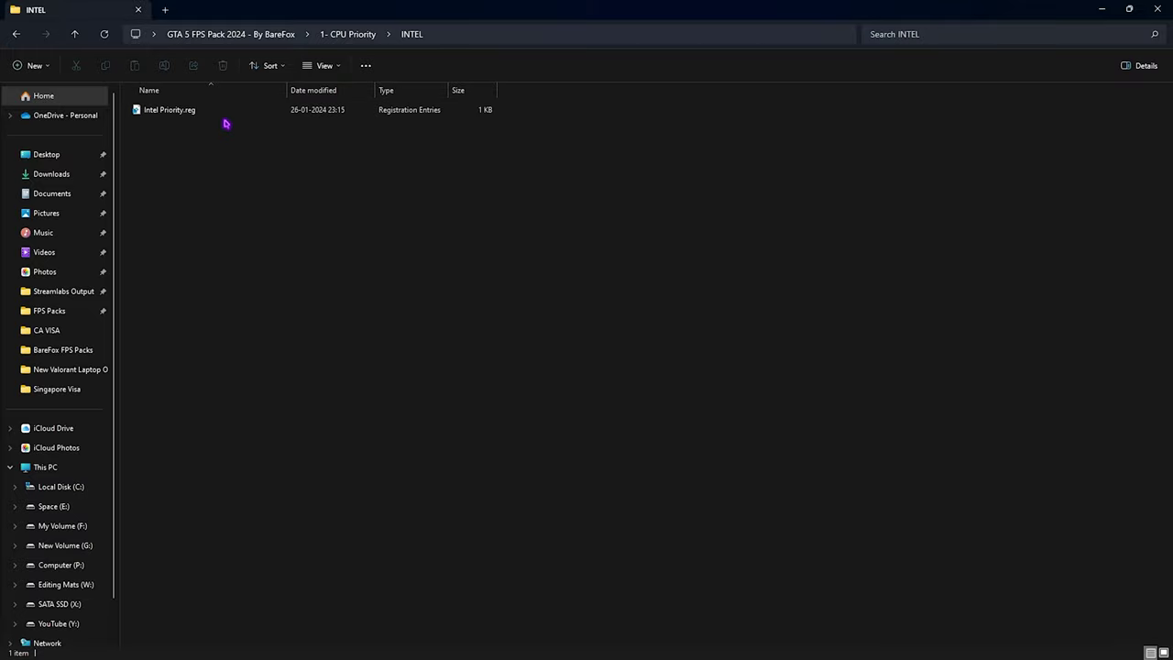
{"action": "left_click", "coordinate": [353, 37]}
{"action": "left_click", "coordinate": [183, 111]}
{"action": "double_click", "coordinate": [185, 113]}
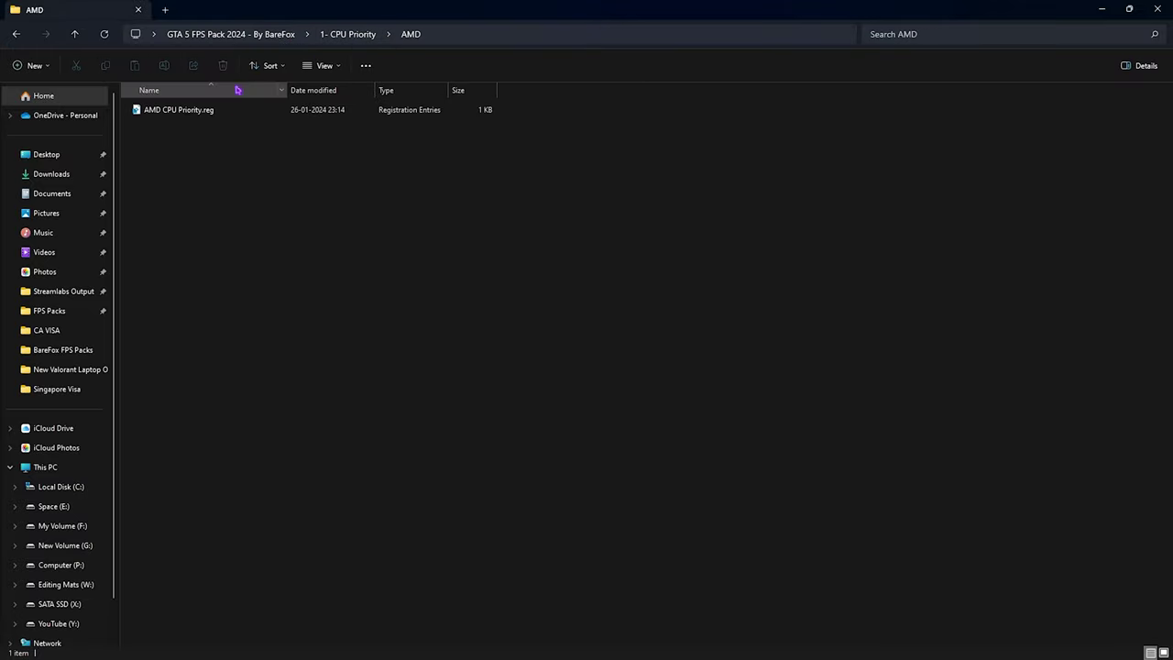
{"action": "left_click", "coordinate": [341, 35]}
{"action": "double_click", "coordinate": [208, 129]}
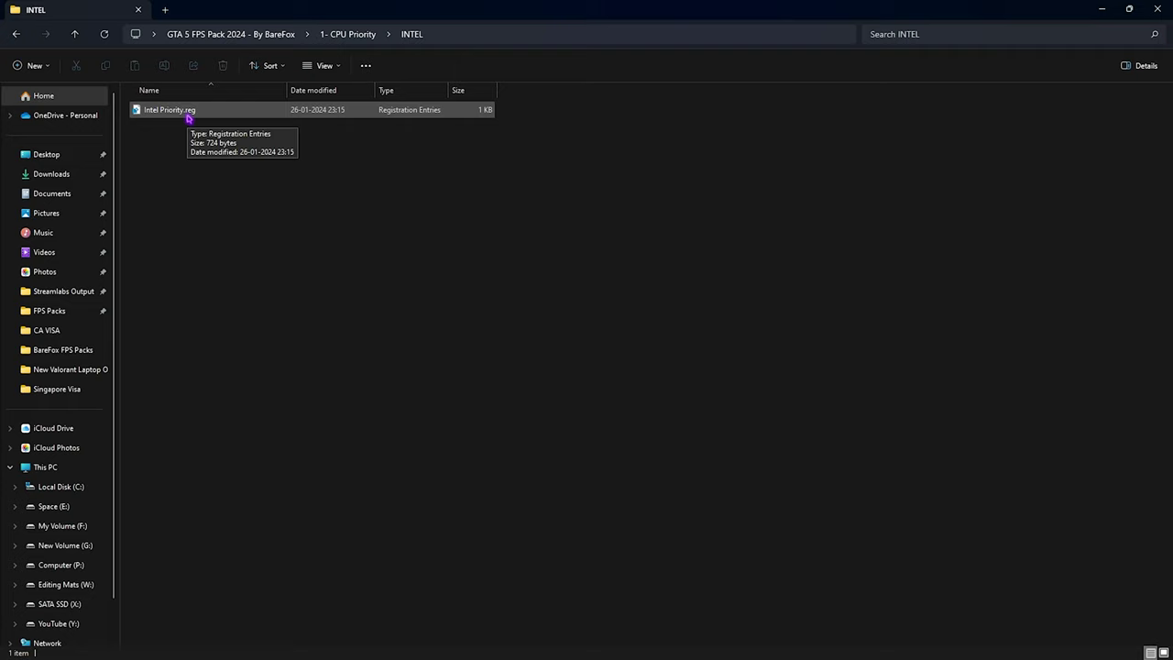
{"action": "key", "text": "alt+Up"}
{"action": "key", "text": "alt+Up"}
Look through the fourteen RAM .reg files in 2 - Ram Optimization, then open 3 - GTA Optimization.
{"action": "double_click", "coordinate": [162, 130]}
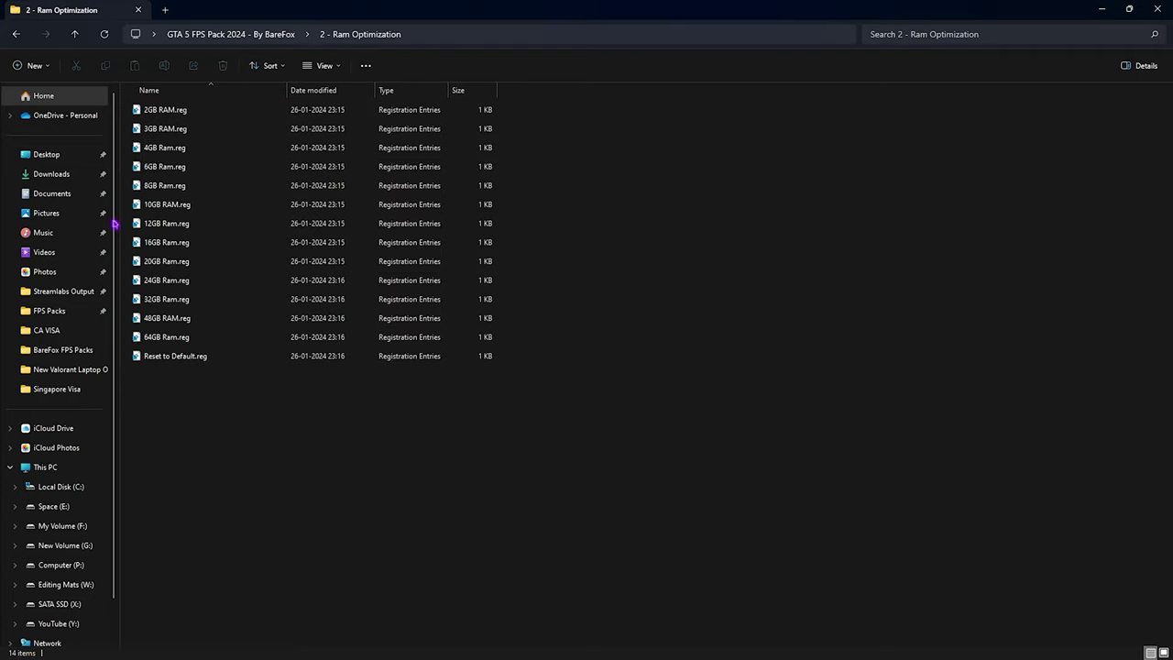
{"action": "left_click", "coordinate": [156, 300]}
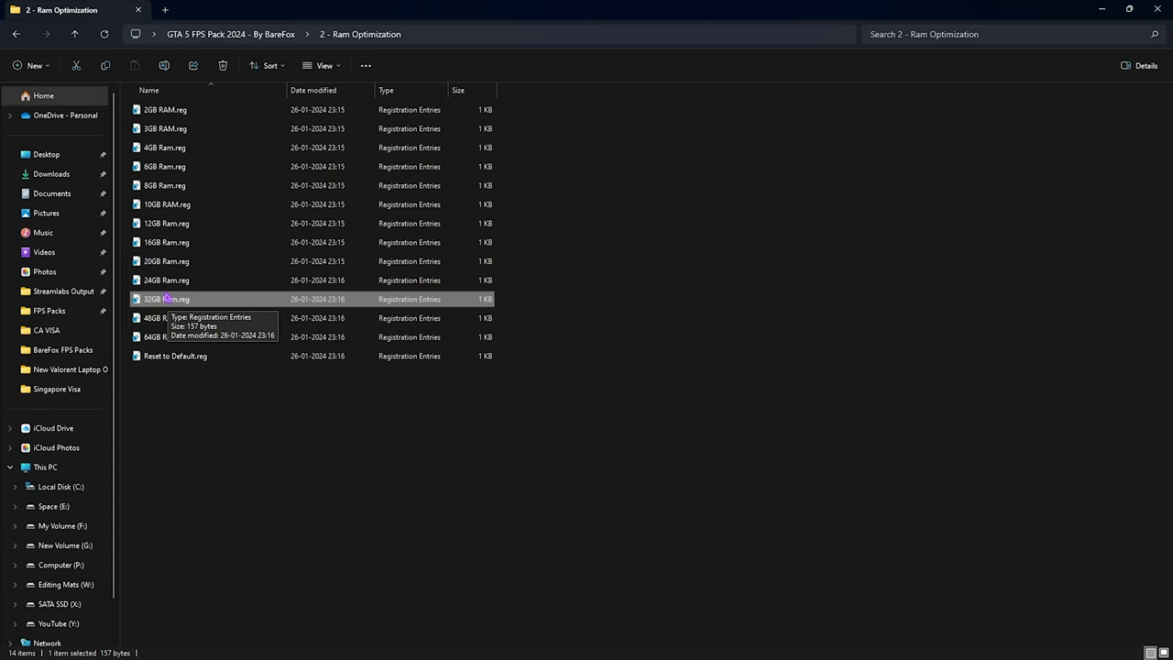
{"action": "left_click_drag", "start_coordinate": [587, 356], "coordinate": [495, 103]}
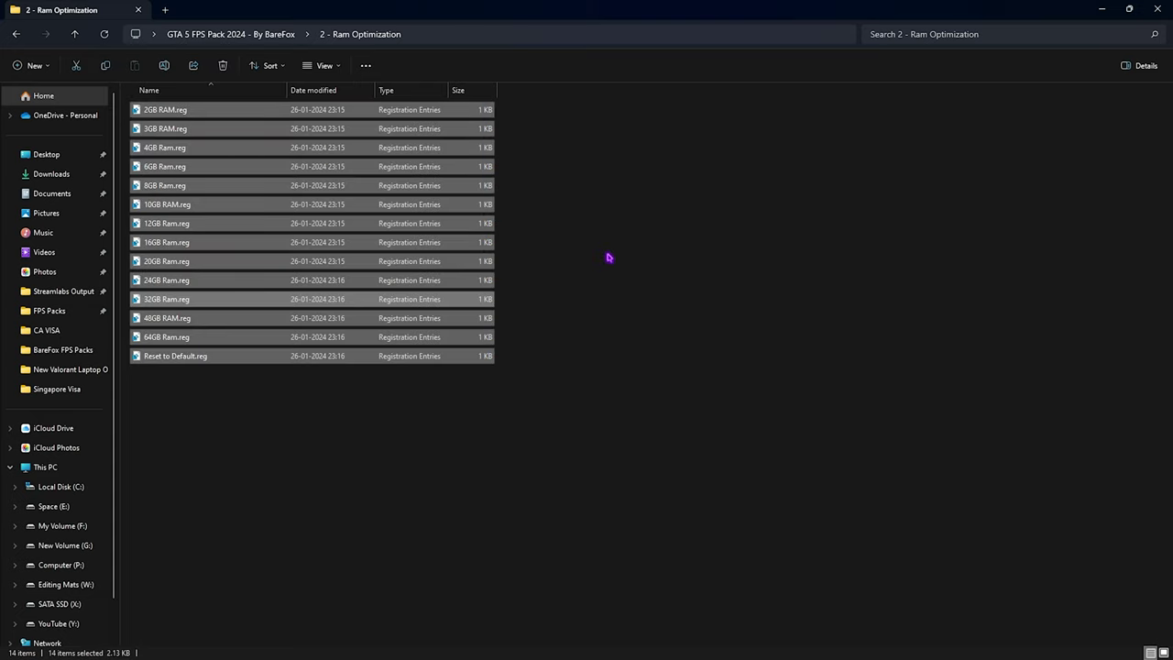
{"action": "left_click", "coordinate": [608, 258]}
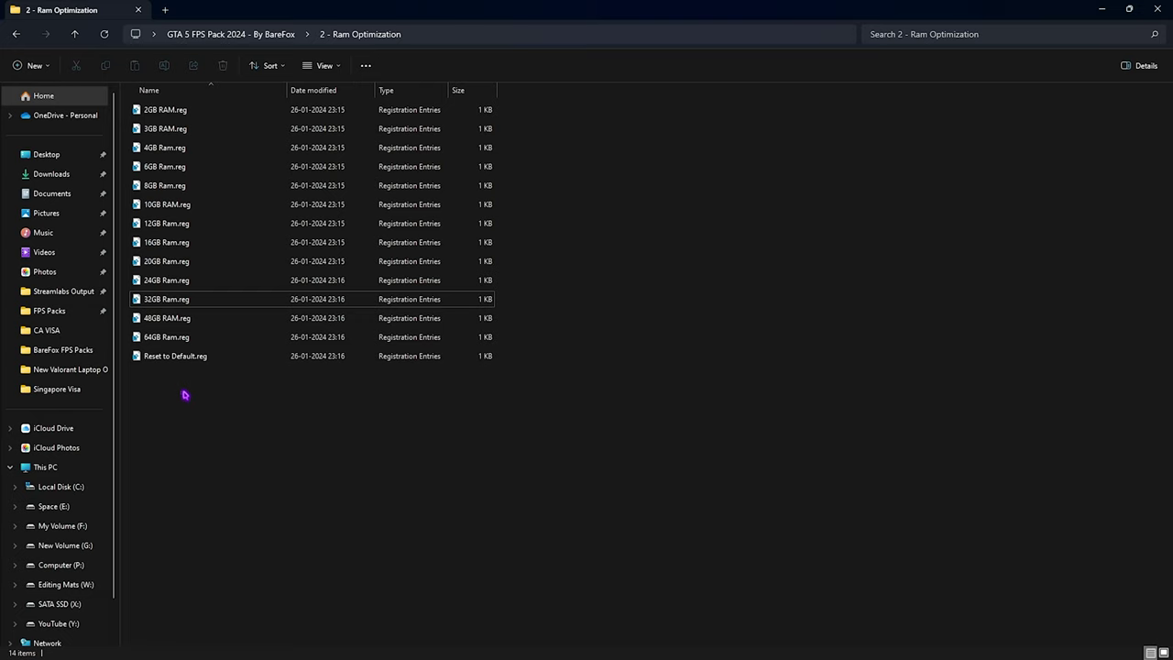
{"action": "left_click", "coordinate": [263, 36]}
{"action": "double_click", "coordinate": [197, 148]}
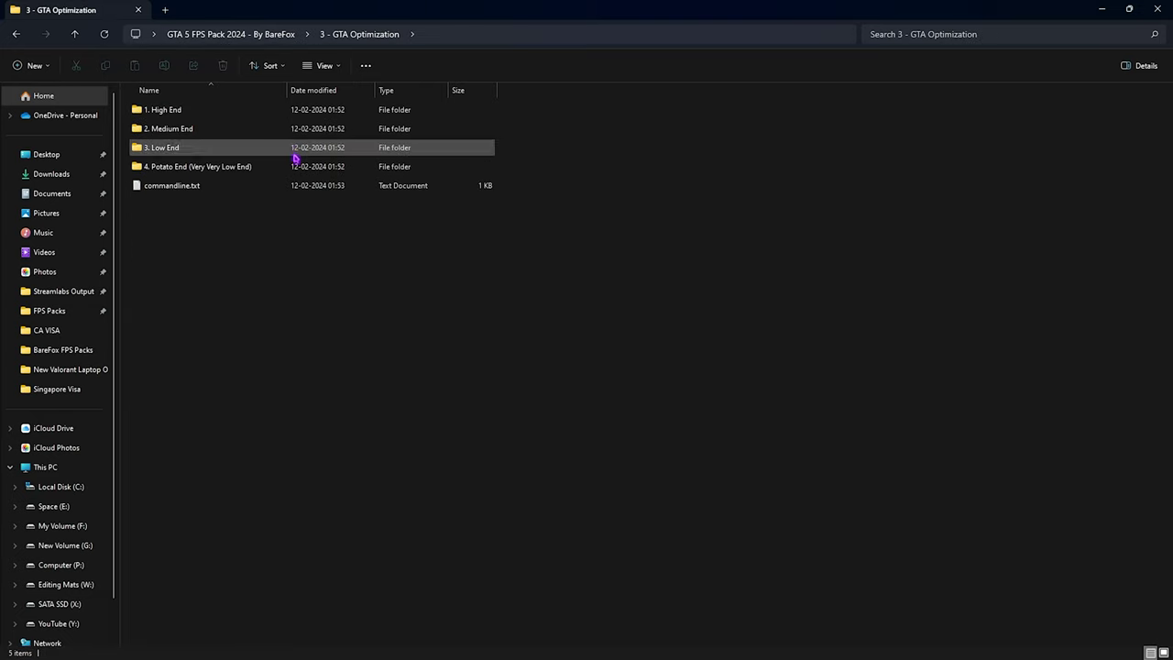
Open the pack's 1. High End preset folder and select its settings.xml.
{"action": "left_click_drag", "start_coordinate": [582, 175], "coordinate": [500, 87]}
{"action": "left_click", "coordinate": [636, 211]}
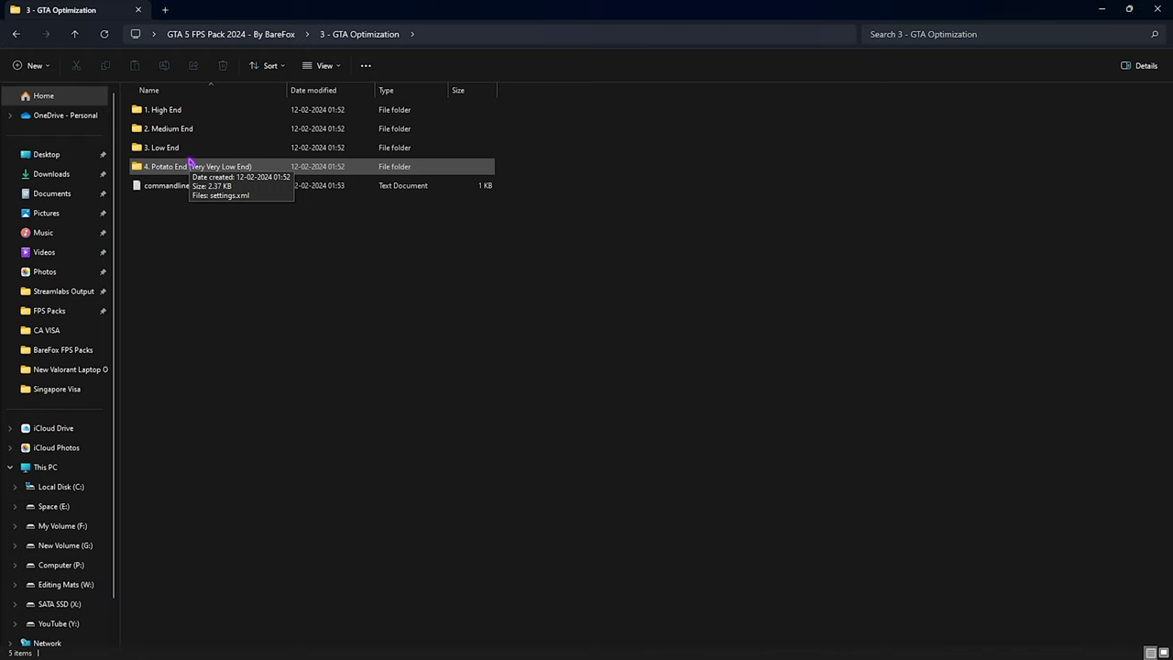
{"action": "double_click", "coordinate": [220, 111]}
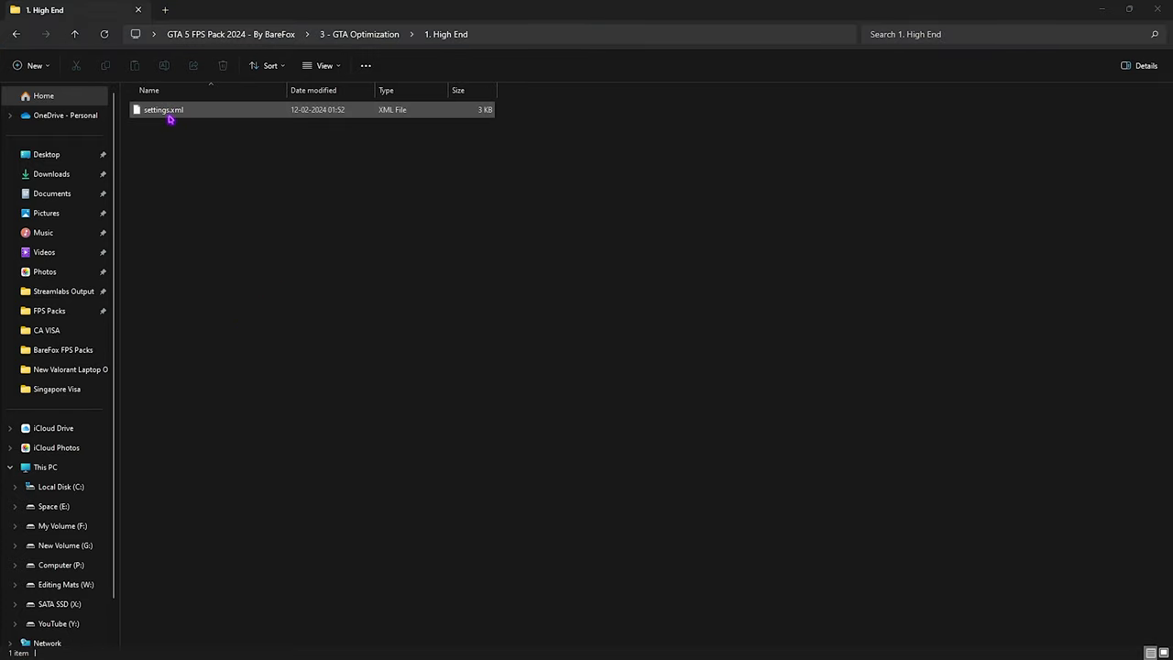
{"action": "left_click", "coordinate": [220, 111]}
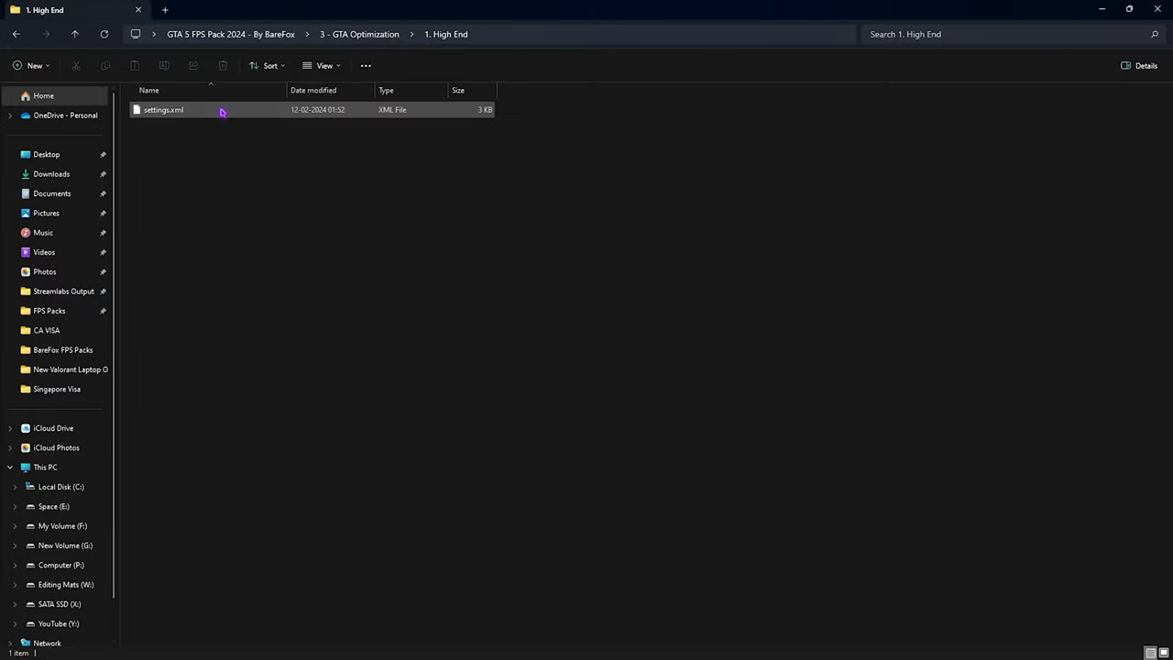
Replace the old settings.xml in Documents\Rockstar Games\GTA V with the High End copy.
{"action": "left_click", "coordinate": [165, 10]}
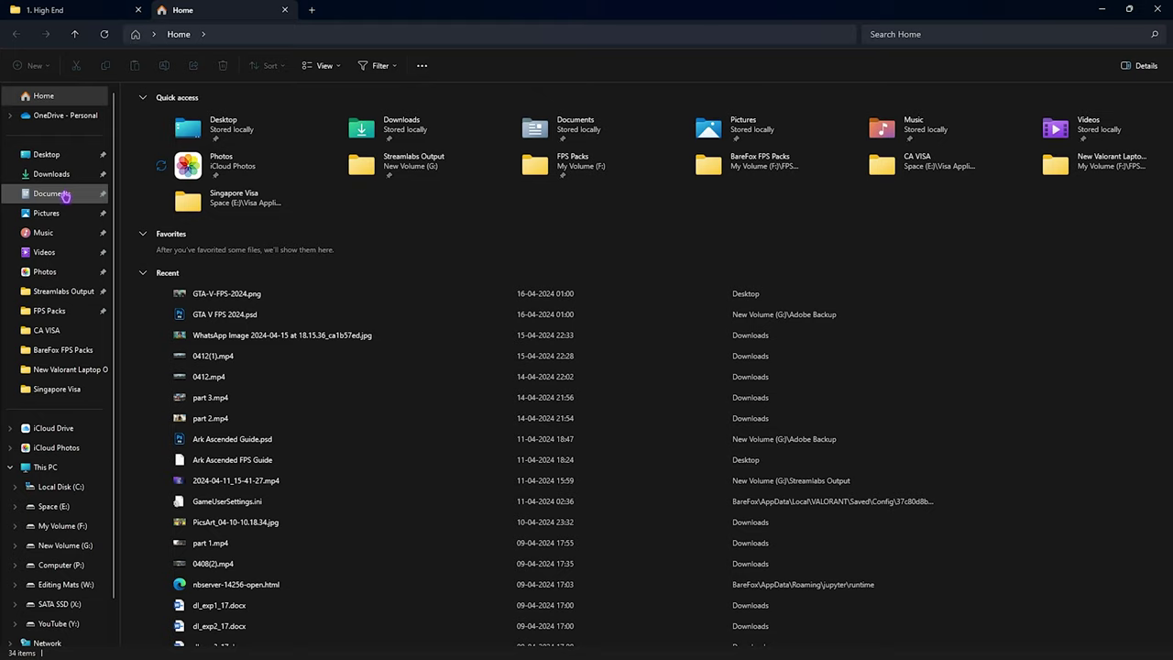
{"action": "left_click", "coordinate": [51, 193]}
{"action": "key", "text": "r"}
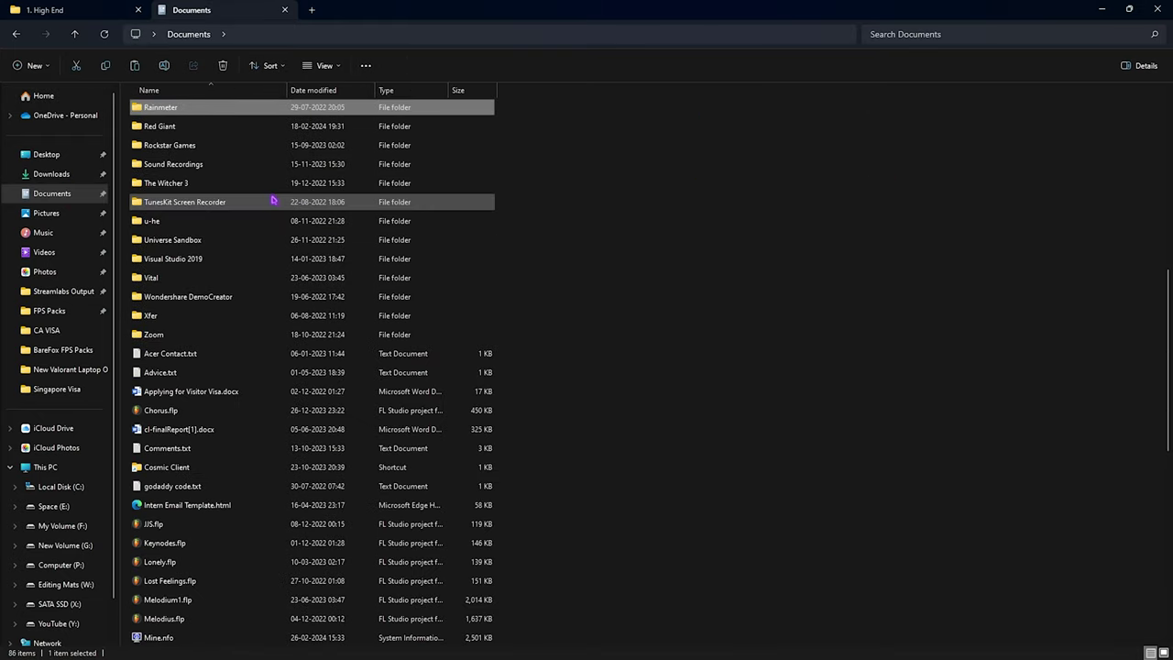
{"action": "double_click", "coordinate": [183, 145]}
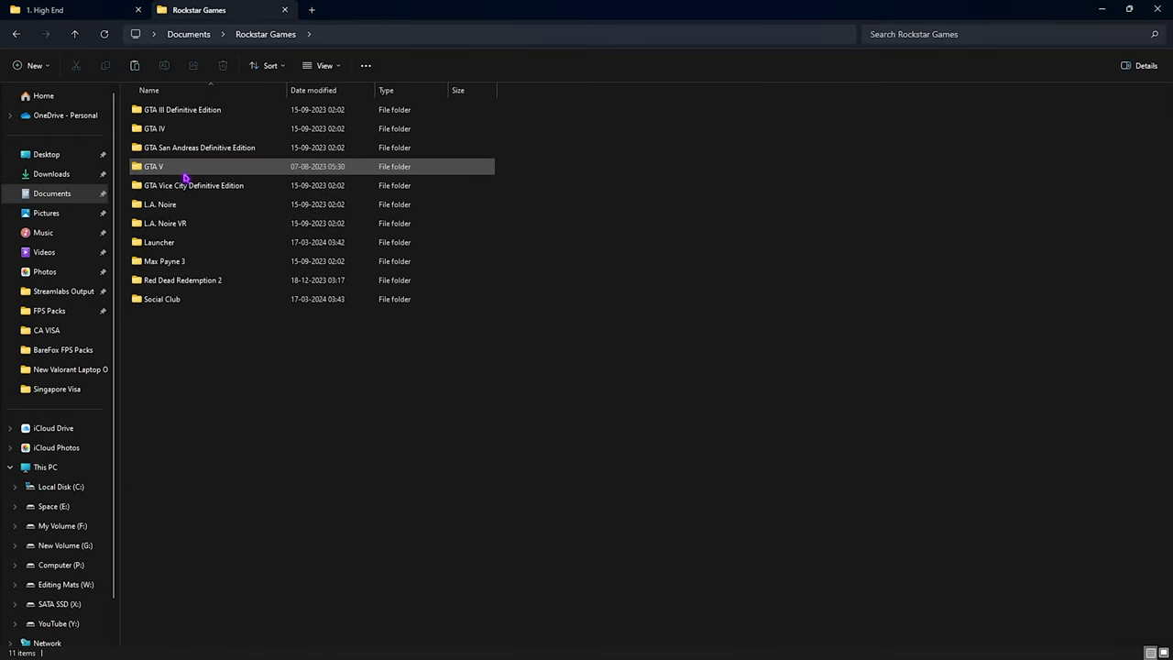
{"action": "double_click", "coordinate": [186, 171]}
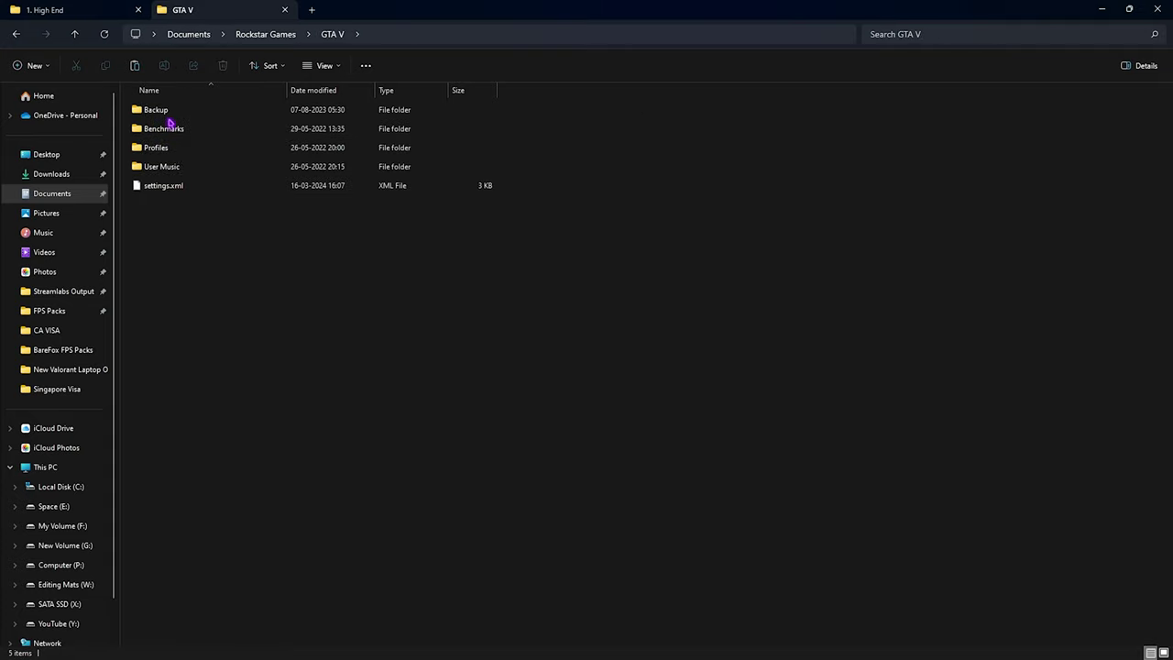
{"action": "left_click", "coordinate": [195, 188]}
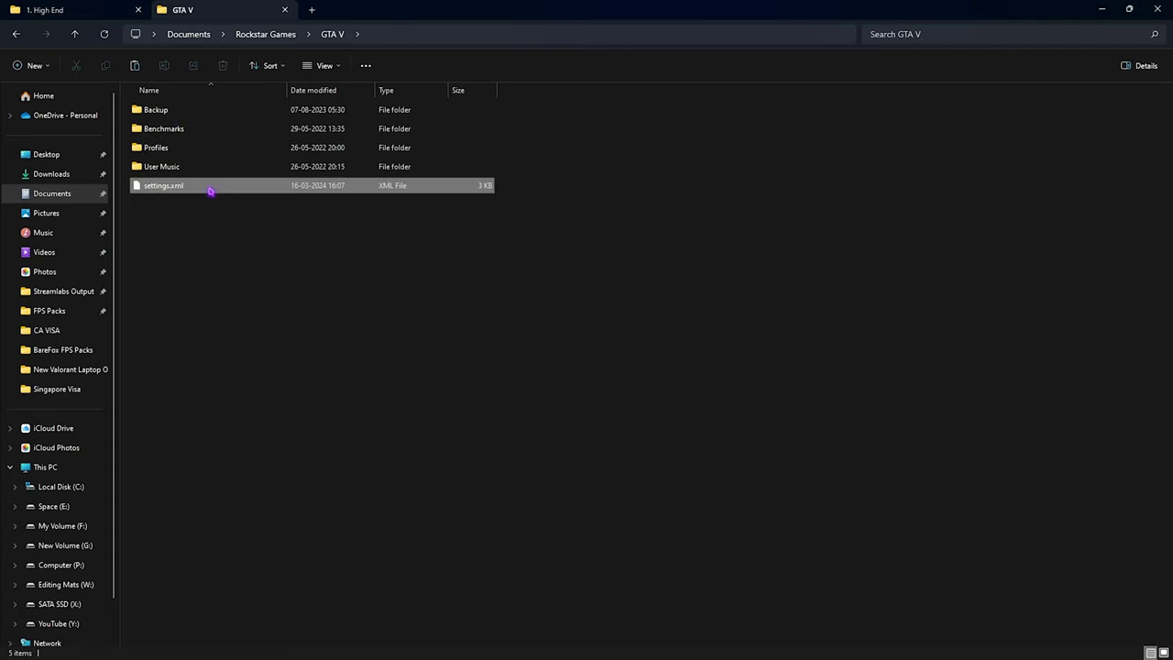
{"action": "left_click_drag", "start_coordinate": [220, 187], "coordinate": [244, 187]}
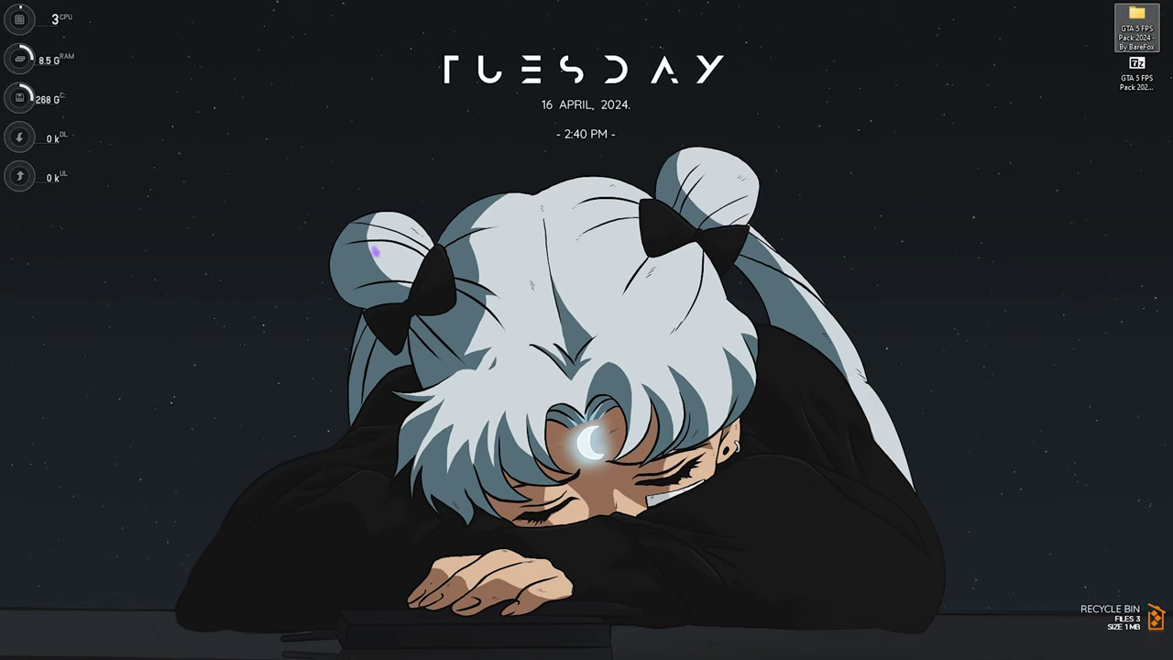
{"action": "left_click_drag", "start_coordinate": [389, 261], "coordinate": [317, 265]}
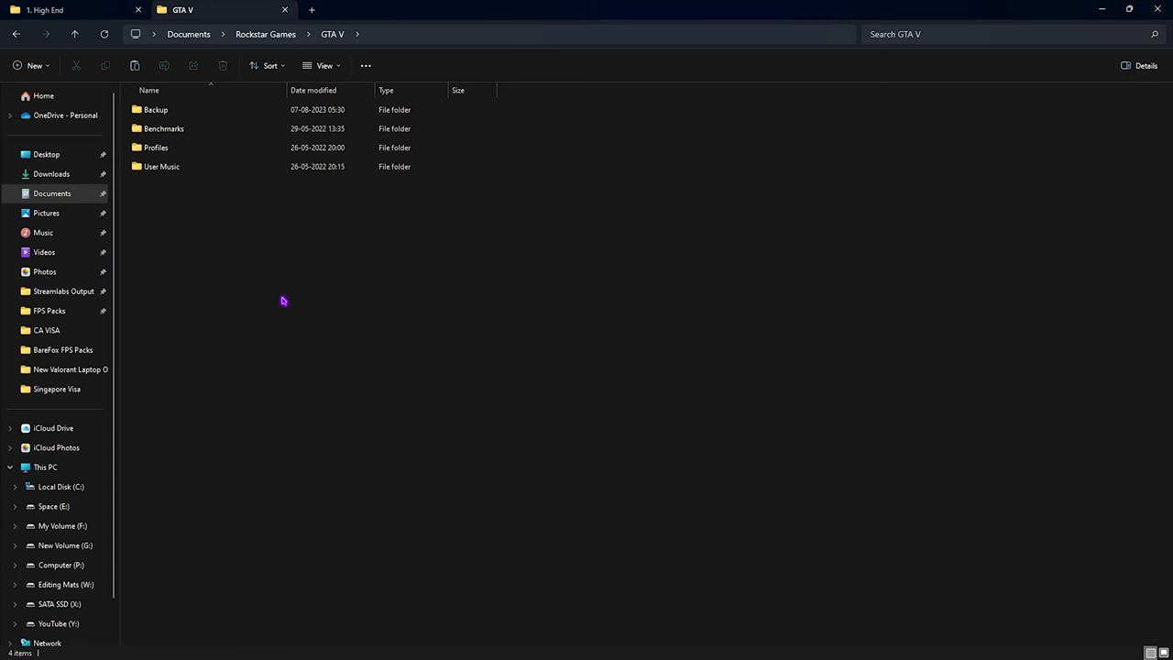
{"action": "key", "text": "ctrl+v"}
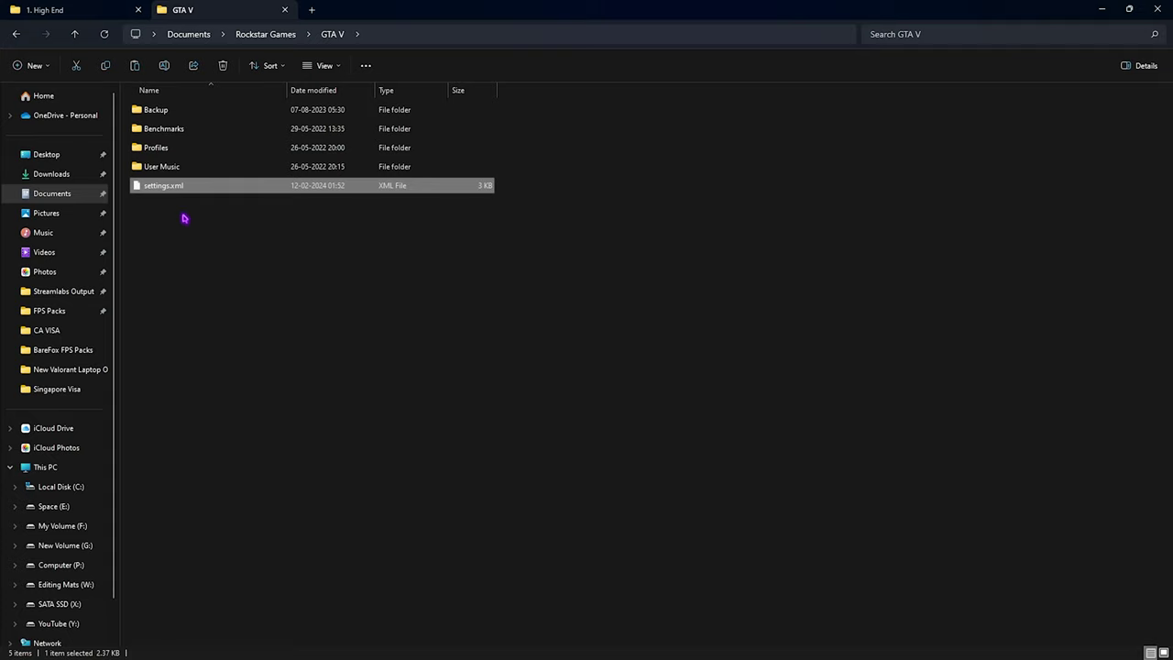
{"action": "left_click", "coordinate": [94, 7]}
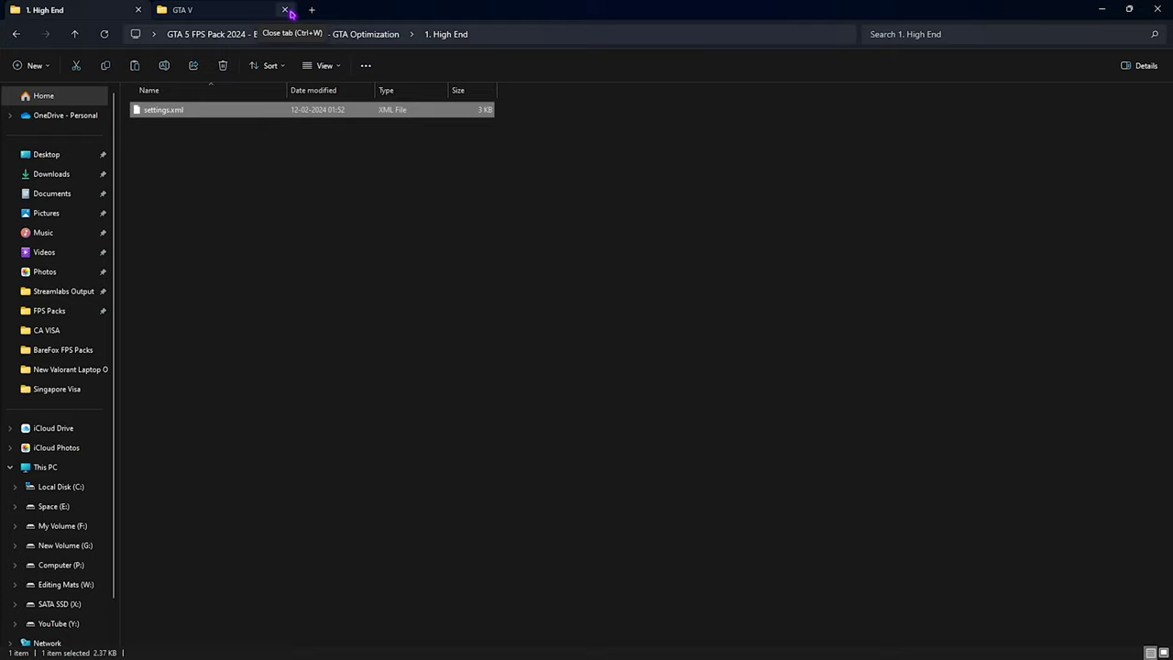
Copy the launch parameters from the pack's commandline.txt.
{"action": "left_click", "coordinate": [15, 35]}
{"action": "double_click", "coordinate": [178, 187]}
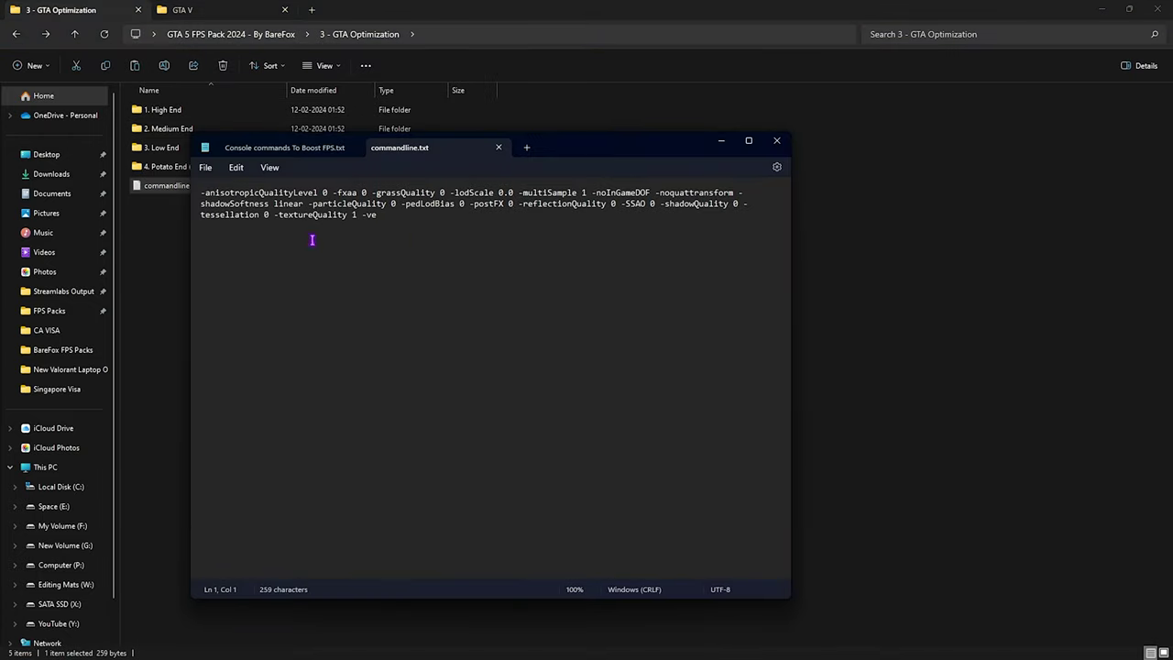
{"action": "left_click", "coordinate": [350, 148]}
{"action": "key", "text": "ctrl+a"}
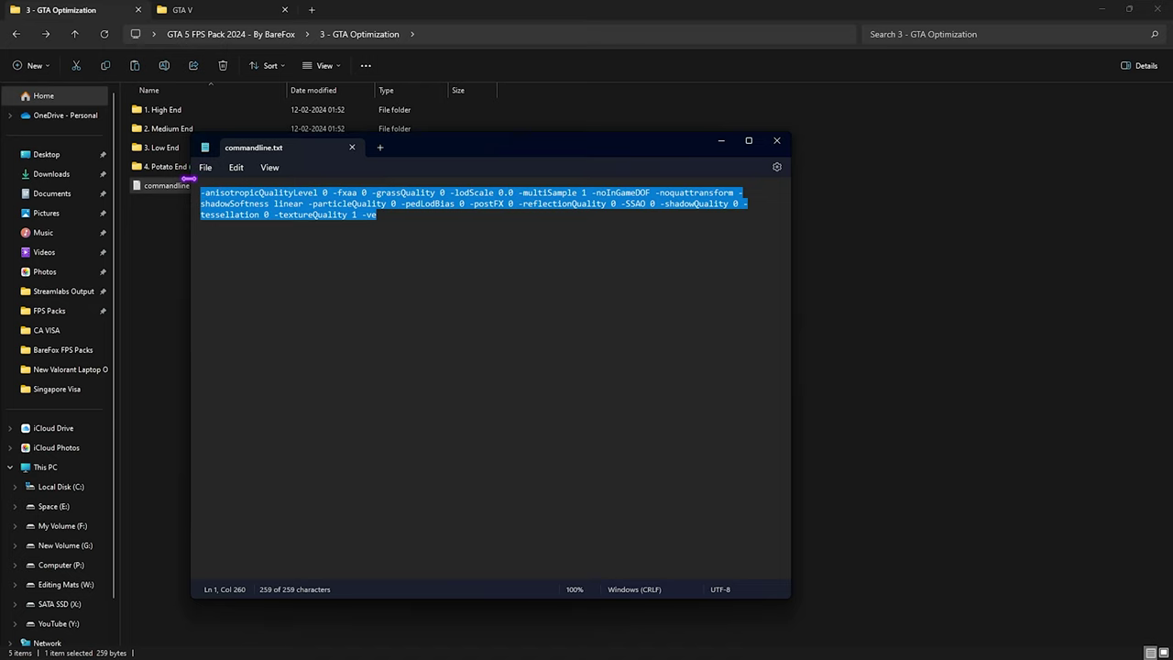
{"action": "left_click", "coordinate": [721, 140]}
Set those parameters, ending in -textureQuality 1 -ve, as GTA V's Steam launch options.
{"action": "key", "text": "super"}
{"action": "type", "text": "st"}
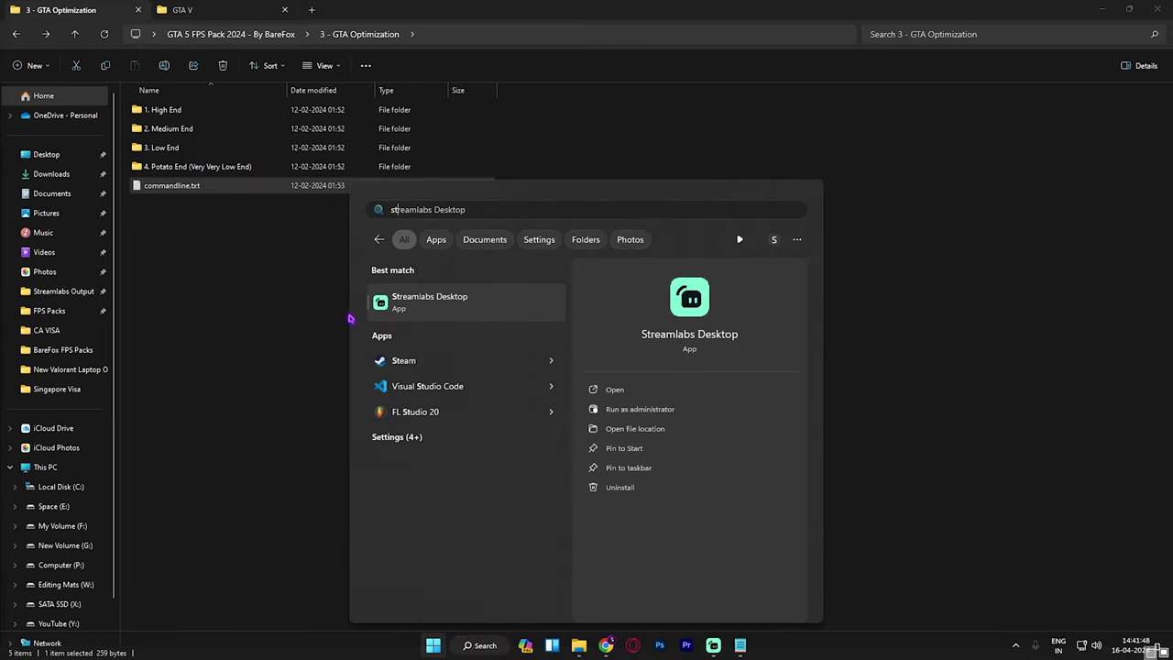
{"action": "left_click", "coordinate": [406, 362]}
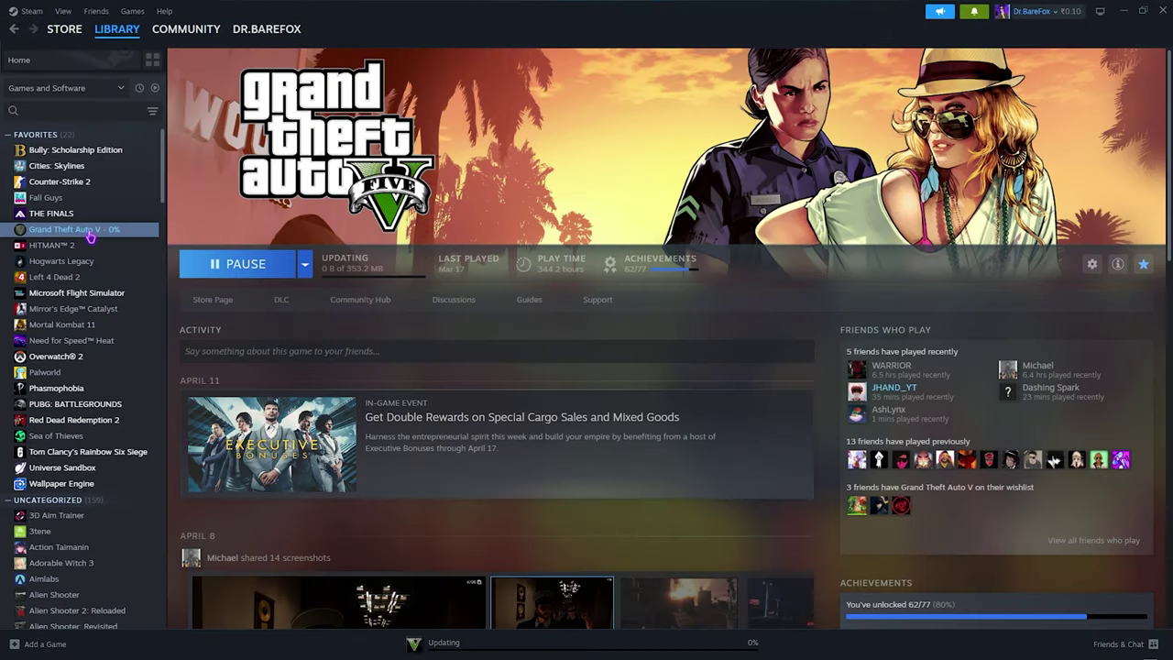
{"action": "right_click", "coordinate": [90, 236]}
{"action": "left_click", "coordinate": [119, 327]}
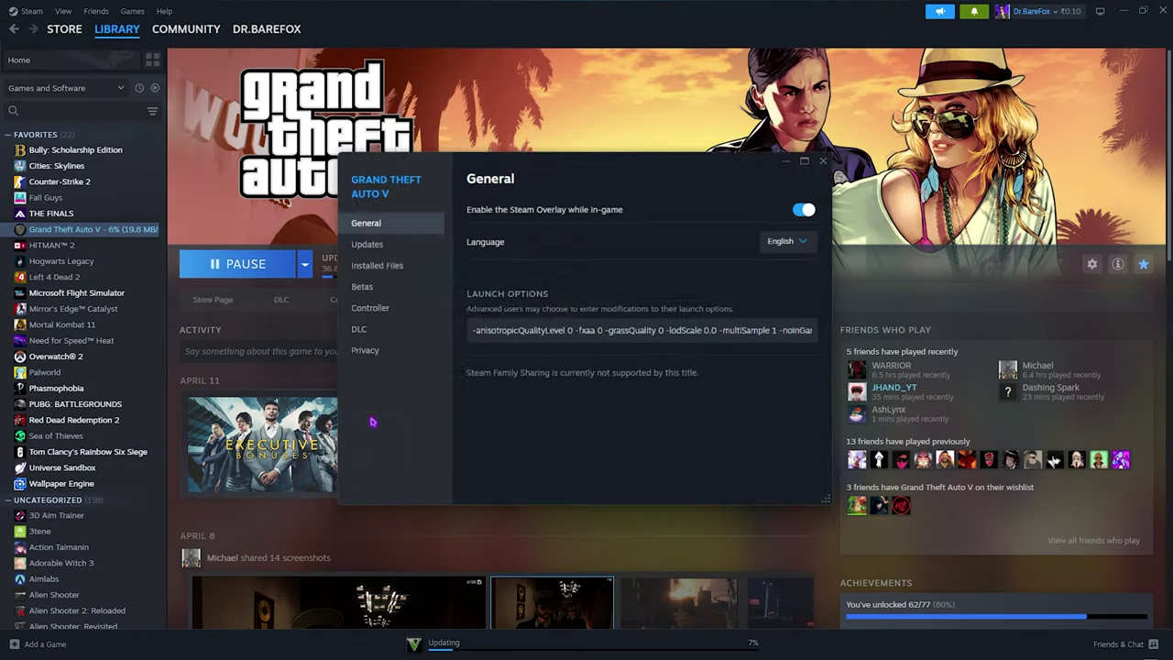
{"action": "left_click", "coordinate": [513, 384]}
{"action": "key", "text": "ctrl+a"}
{"action": "key", "text": "End"}
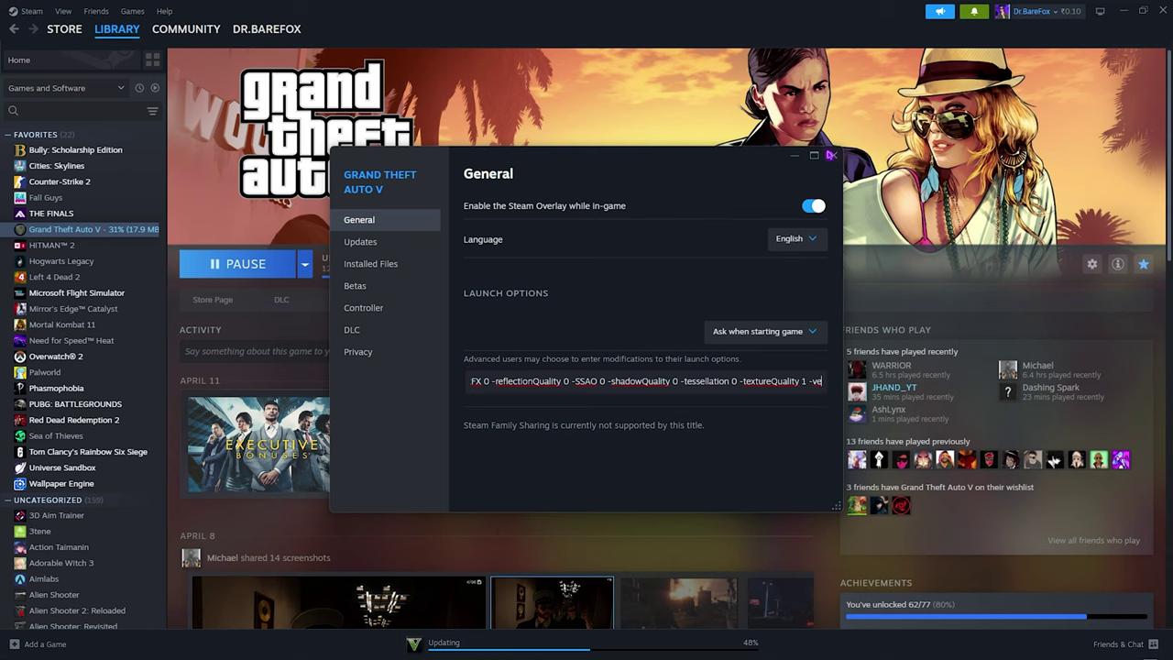
{"action": "left_click", "coordinate": [833, 155]}
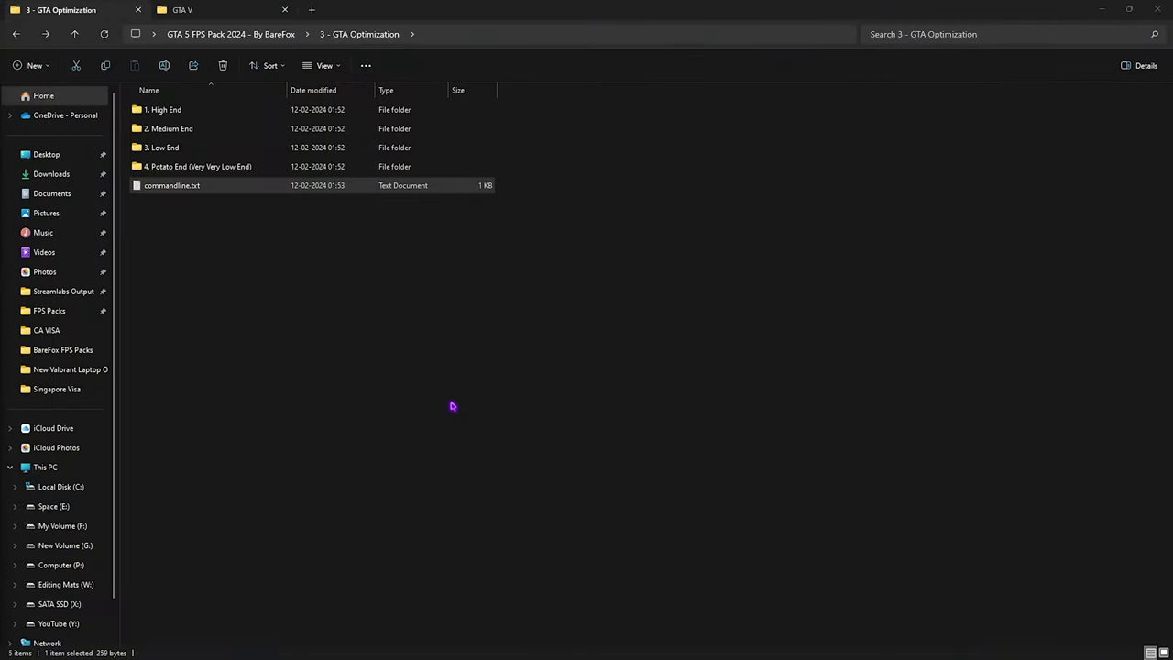
Put commandline.txt in the GTA V install folder, then open 4 - Windows Optimization.
{"action": "left_click", "coordinate": [176, 191]}
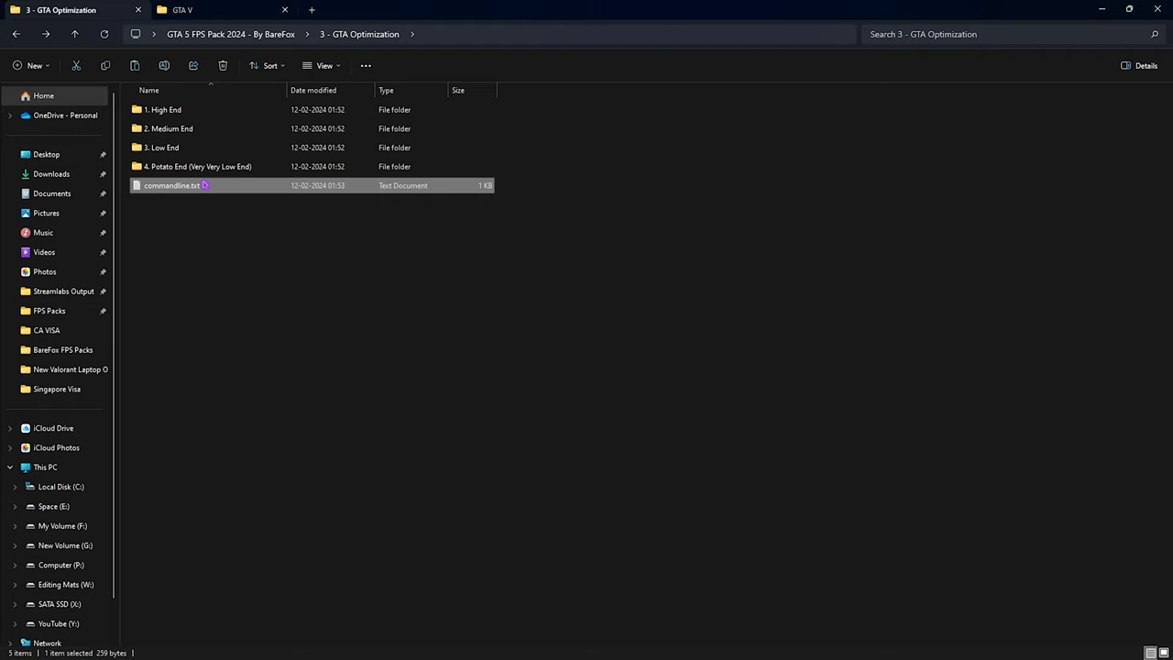
{"action": "left_click", "coordinate": [237, 240]}
{"action": "left_click", "coordinate": [242, 188]}
{"action": "left_click", "coordinate": [224, 376]}
{"action": "left_click", "coordinate": [236, 11]}
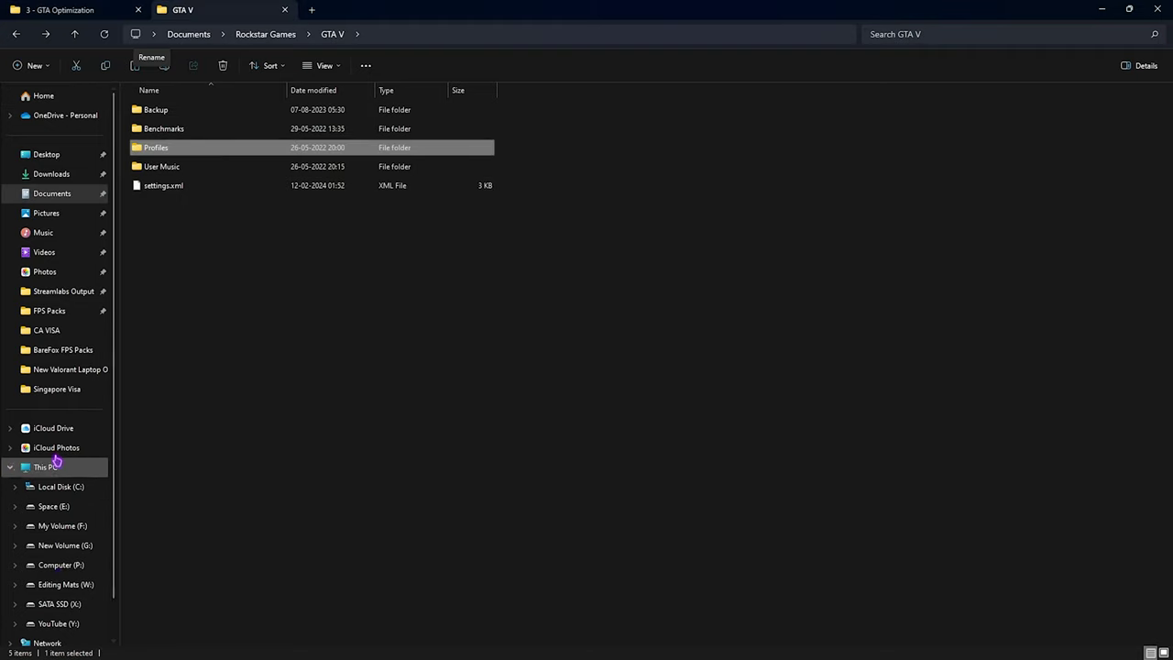
{"action": "scroll", "coordinate": [56, 461], "scroll_direction": "down", "scroll_amount": 1}
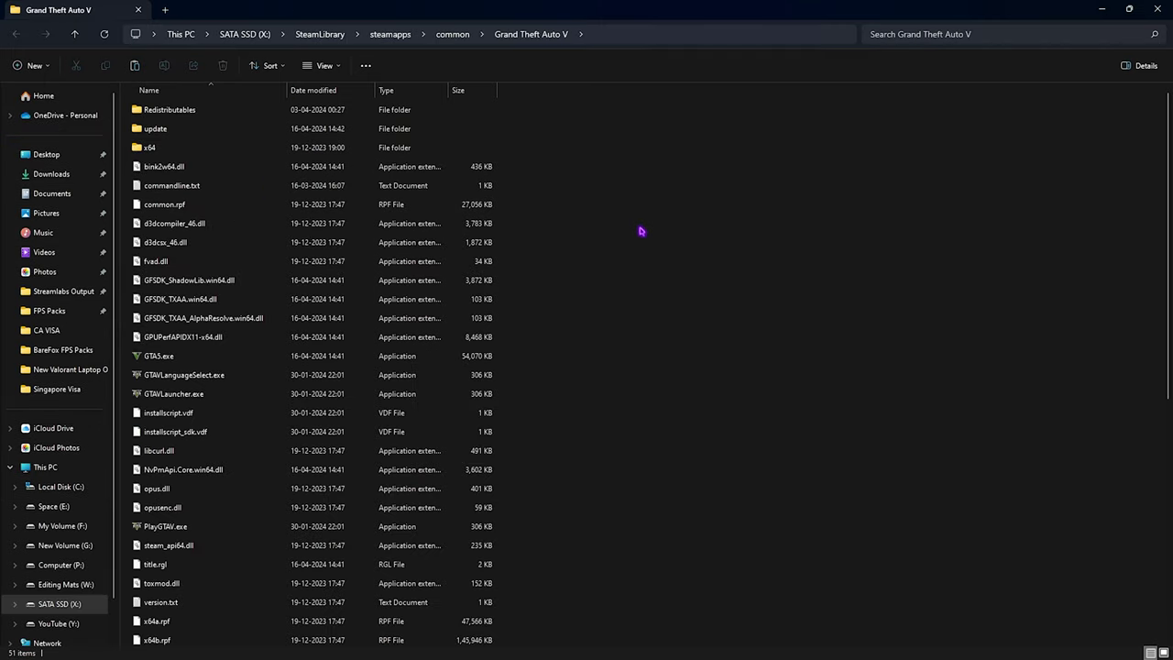
{"action": "key", "text": "ctrl+v"}
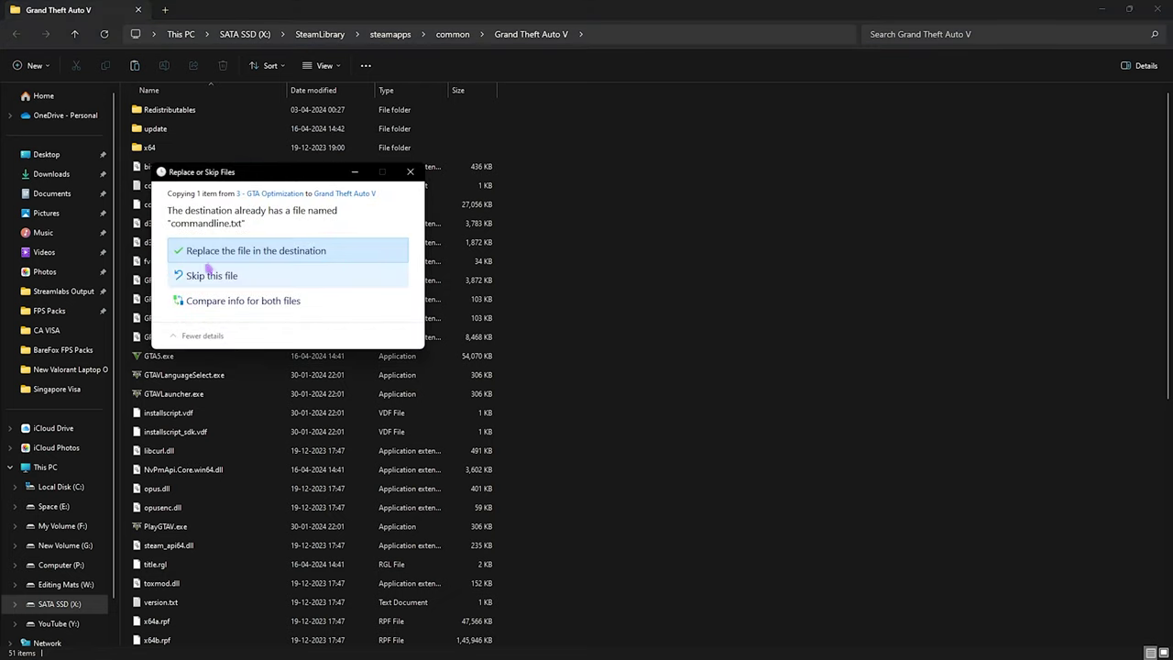
{"action": "left_click", "coordinate": [411, 171]}
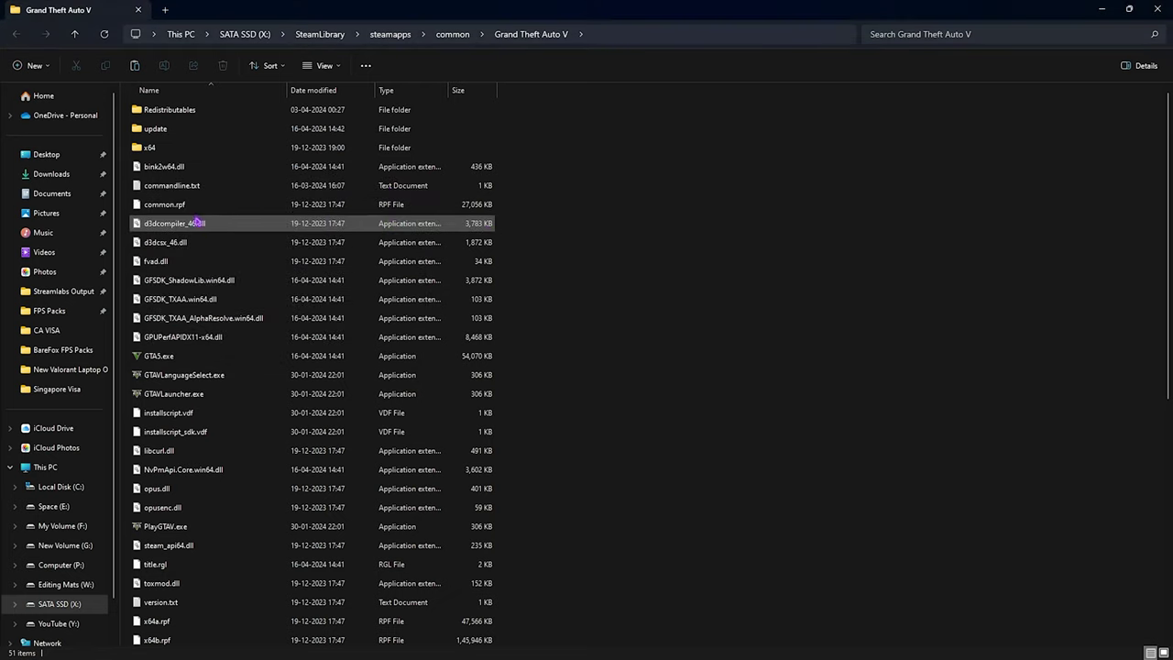
{"action": "key", "text": "alt+Left"}
{"action": "double_click", "coordinate": [244, 165]}
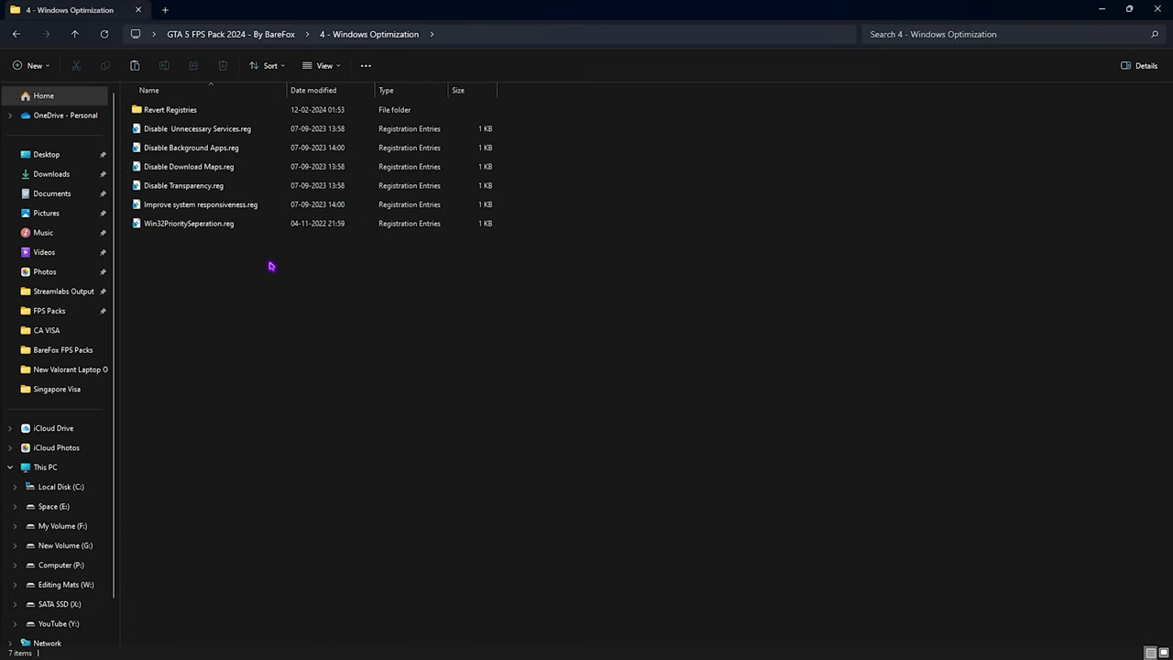
Select and review the six .reg tweak files such as Disable Transparency.reg.
{"action": "left_click_drag", "start_coordinate": [456, 361], "coordinate": [245, 130]}
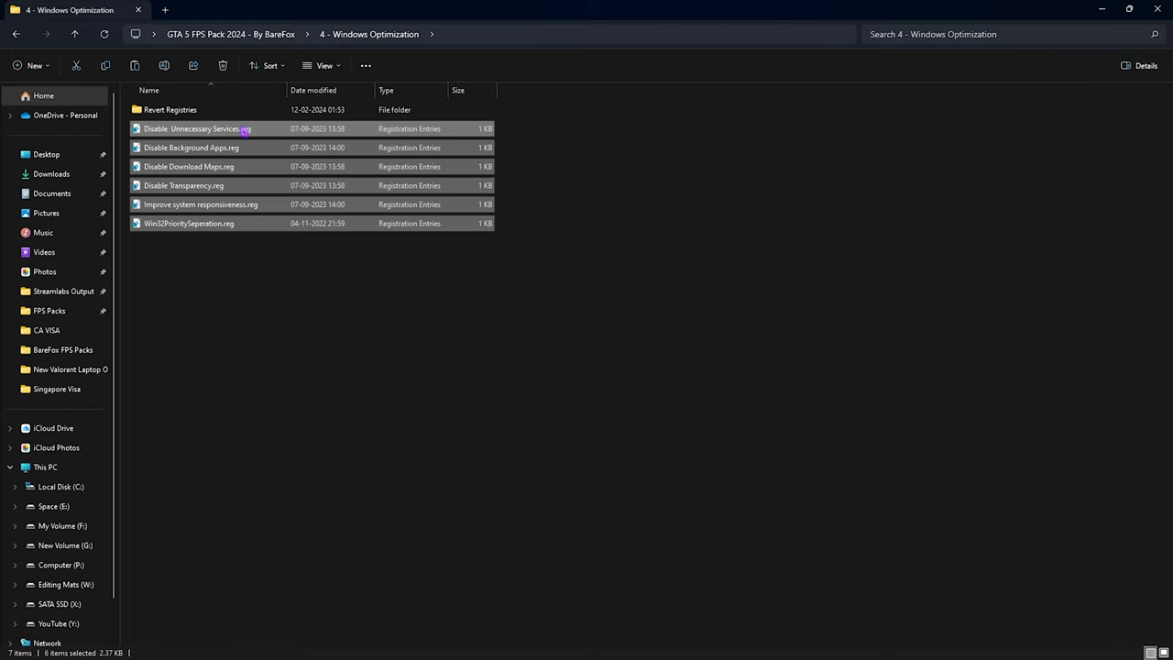
{"action": "left_click_drag", "start_coordinate": [348, 315], "coordinate": [188, 127]}
{"action": "left_click_drag", "start_coordinate": [301, 337], "coordinate": [243, 131]}
{"action": "left_click", "coordinate": [218, 262]}
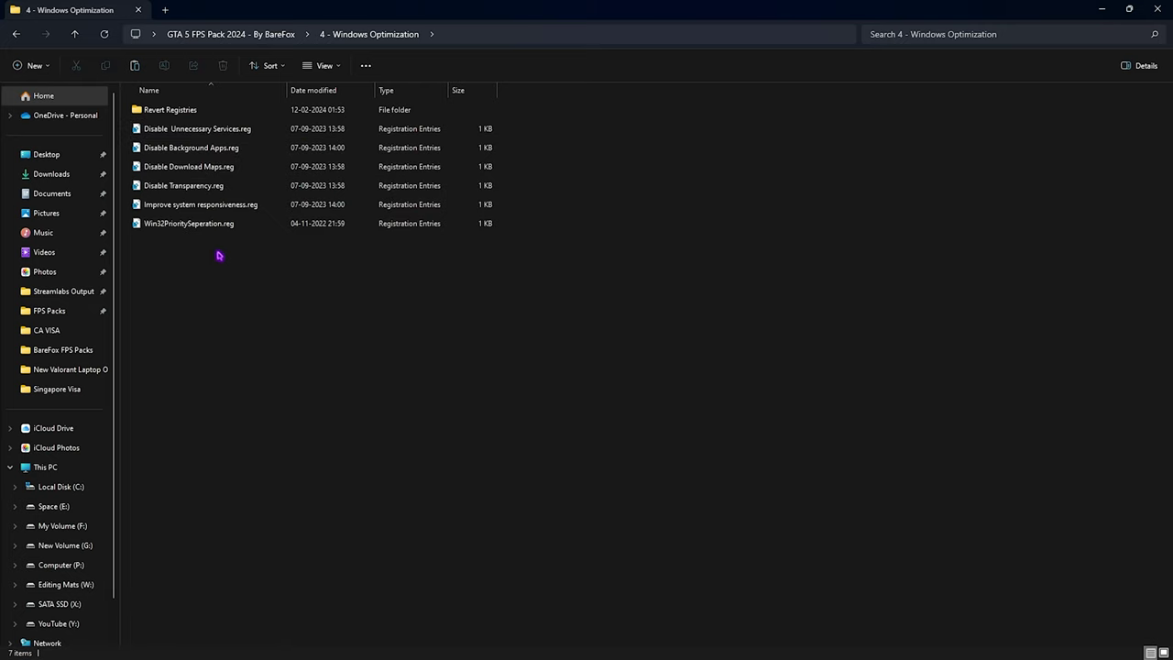
Review the four files in Revert Registries, then open 5 Power Plan & Programs.
{"action": "double_click", "coordinate": [188, 110]}
{"action": "left_click_drag", "start_coordinate": [210, 284], "coordinate": [203, 110]}
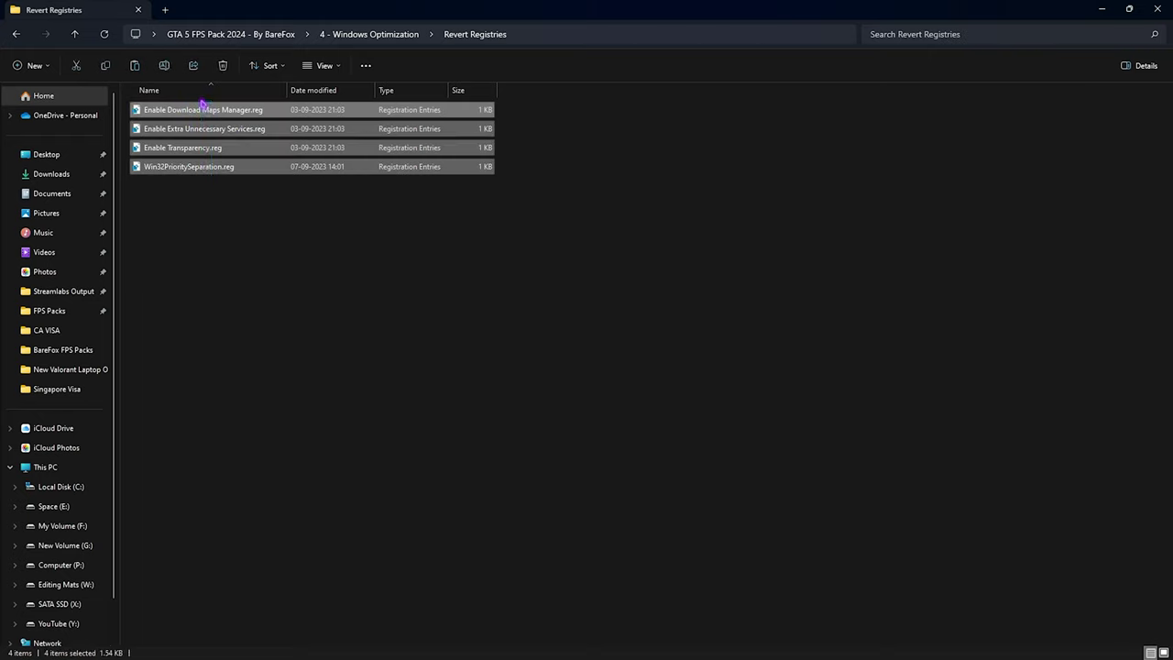
{"action": "left_click", "coordinate": [237, 34]}
{"action": "double_click", "coordinate": [183, 186]}
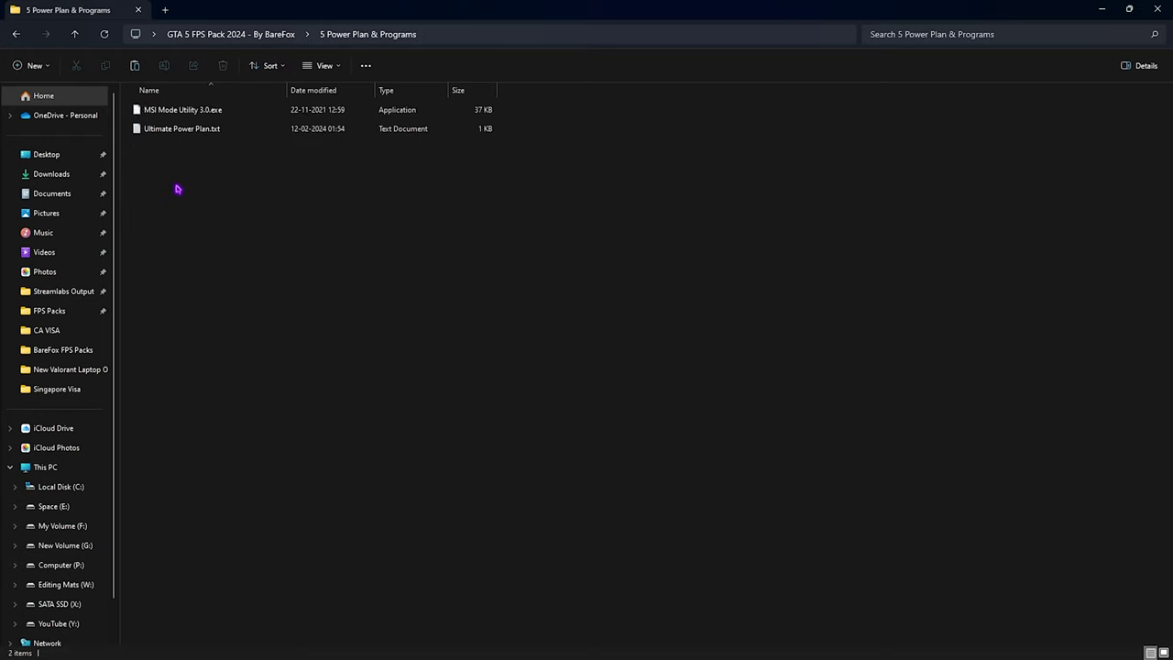
{"action": "left_click", "coordinate": [169, 118]}
{"action": "right_click", "coordinate": [169, 118]}
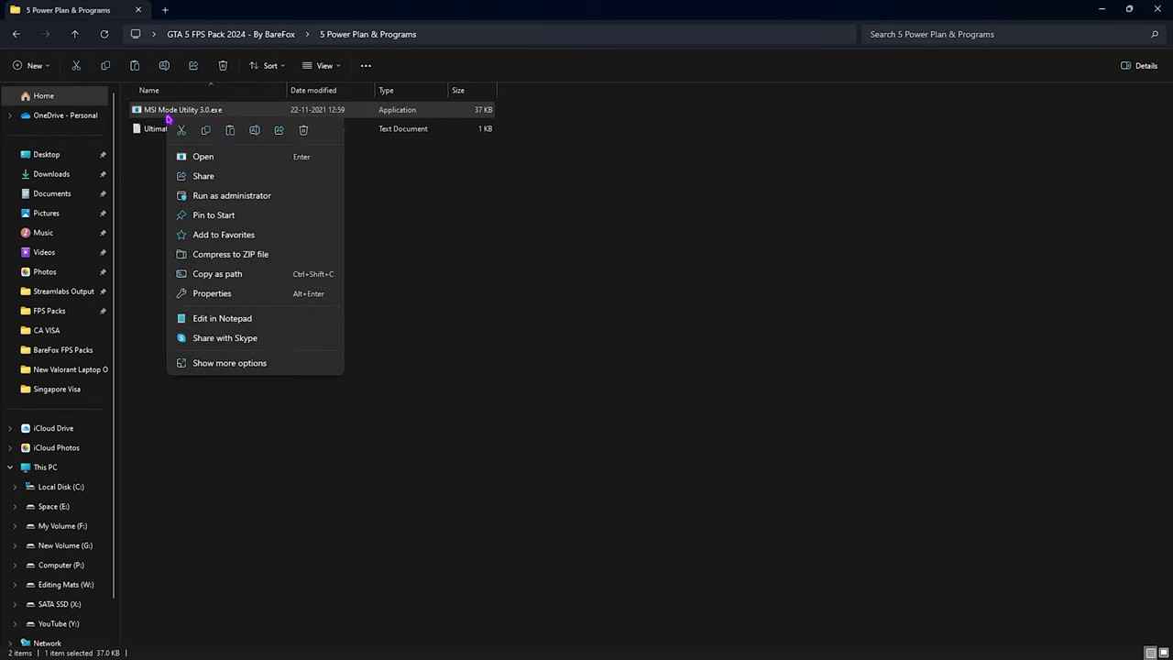
{"action": "left_click", "coordinate": [226, 202]}
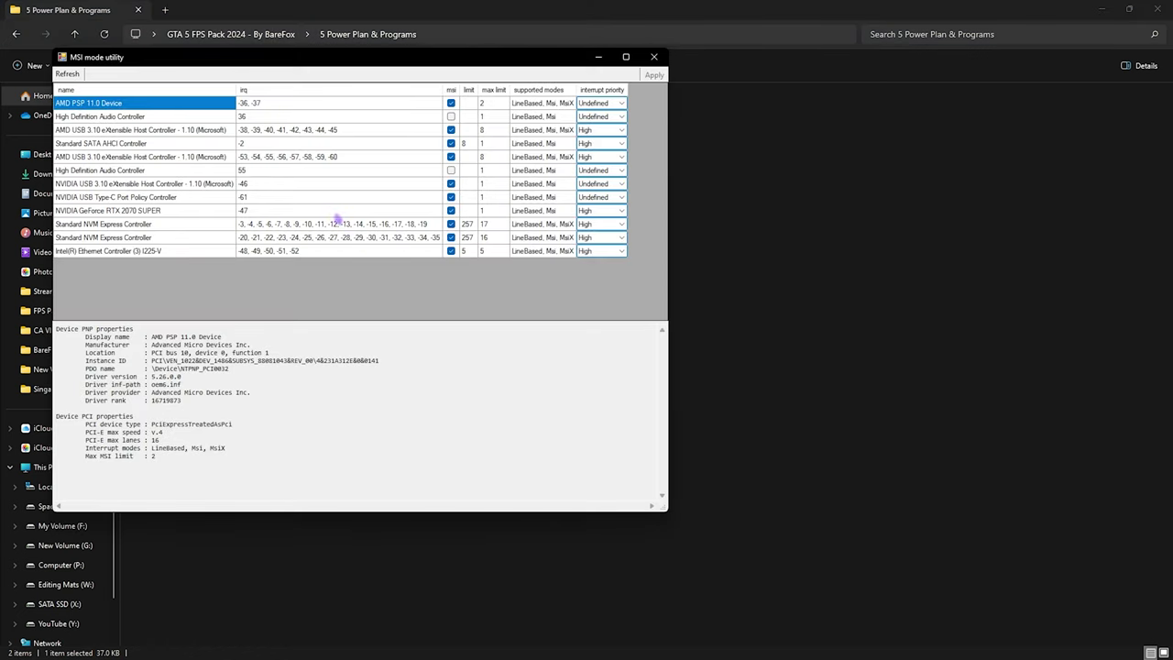
{"action": "left_click", "coordinate": [83, 211]}
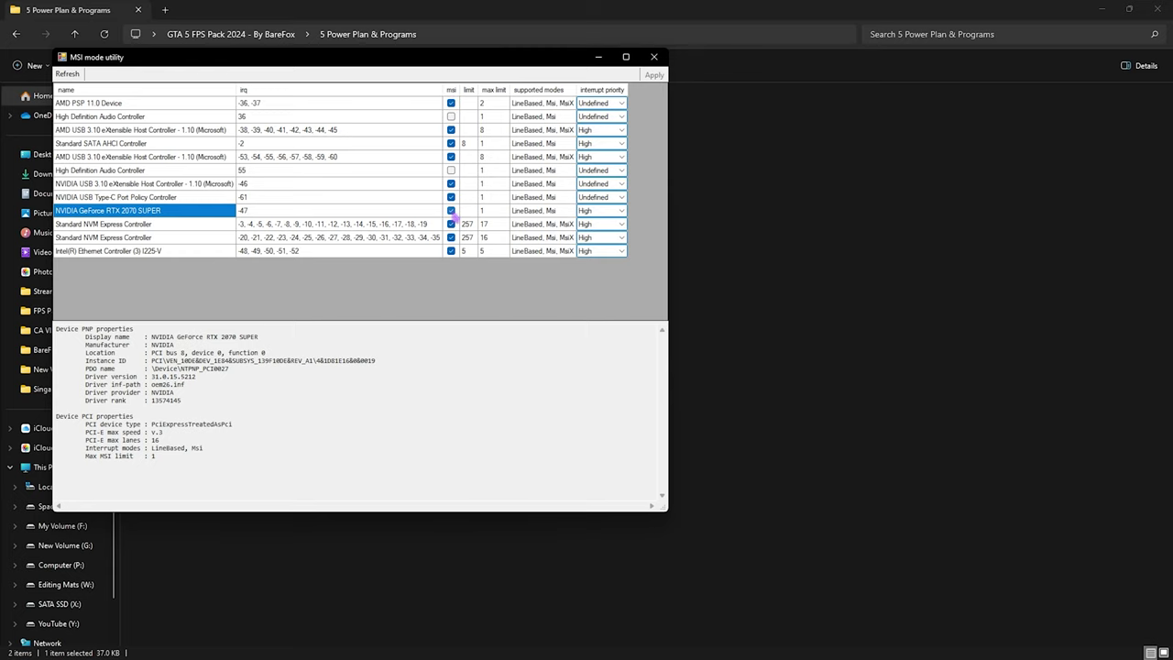
{"action": "left_click", "coordinate": [612, 211]}
{"action": "left_click", "coordinate": [612, 211]}
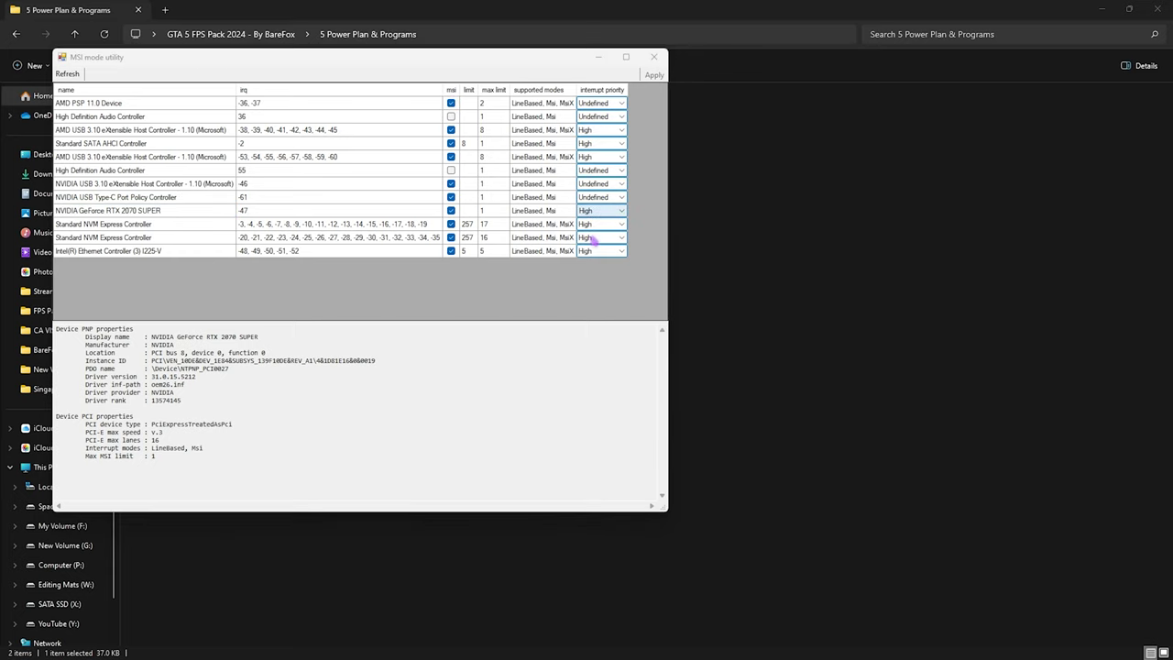
{"action": "left_click", "coordinate": [653, 57]}
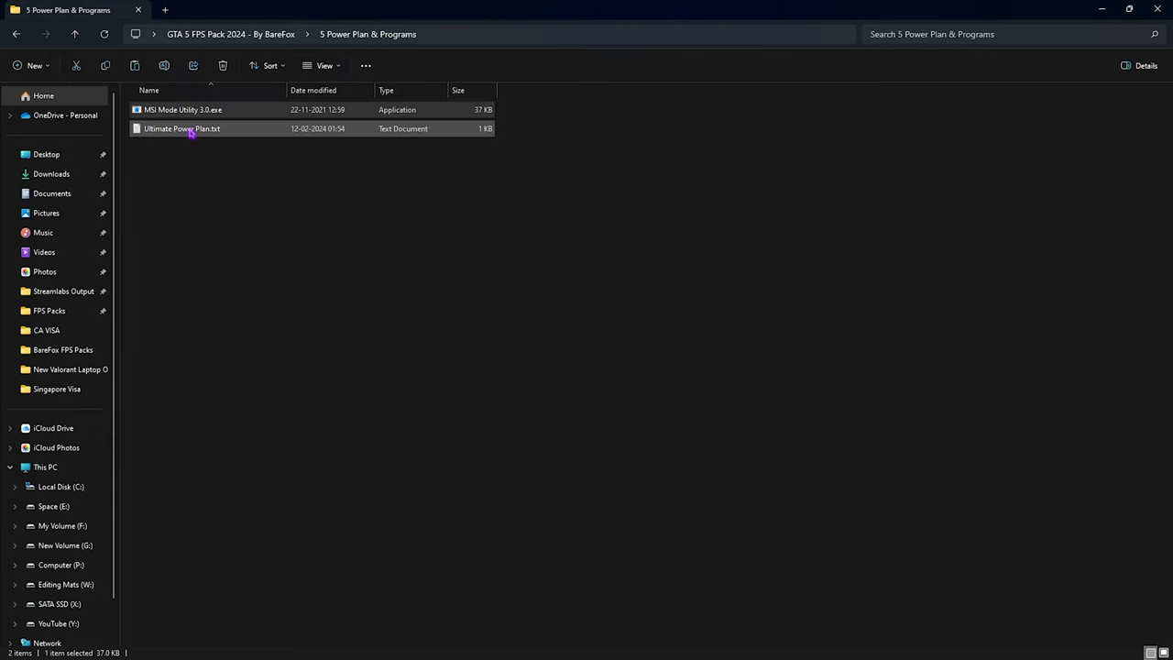
Copy the powercfg command line from Ultimate Power Plan.txt.
{"action": "double_click", "coordinate": [191, 130]}
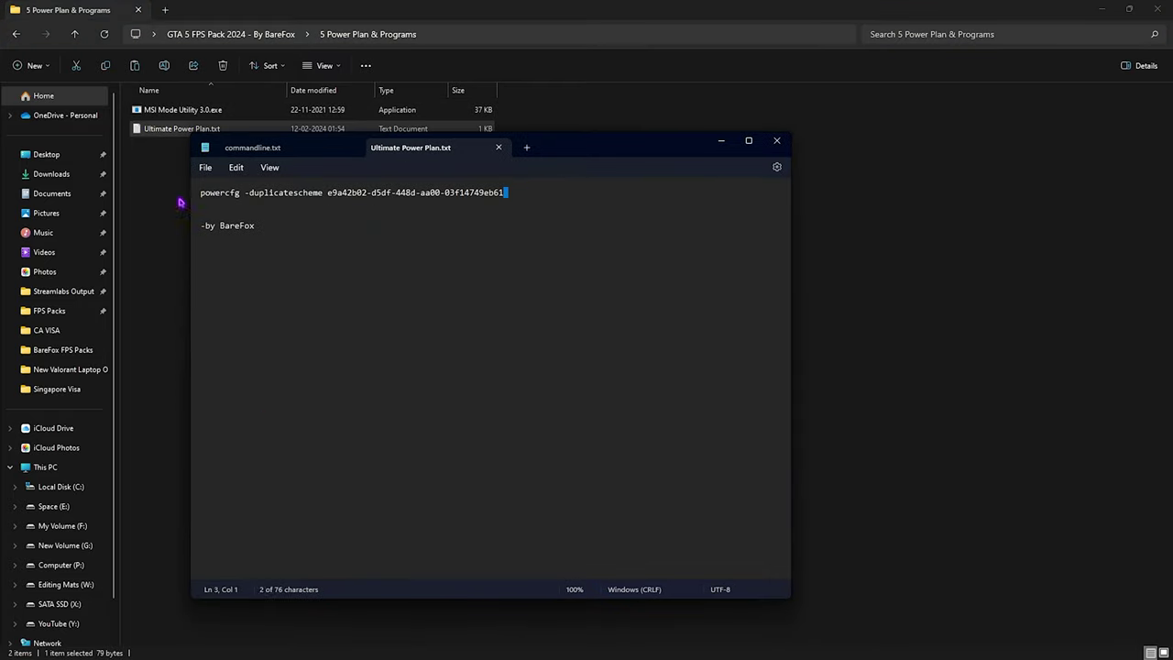
{"action": "key", "text": "shift+End"}
{"action": "key", "text": "ctrl+c"}
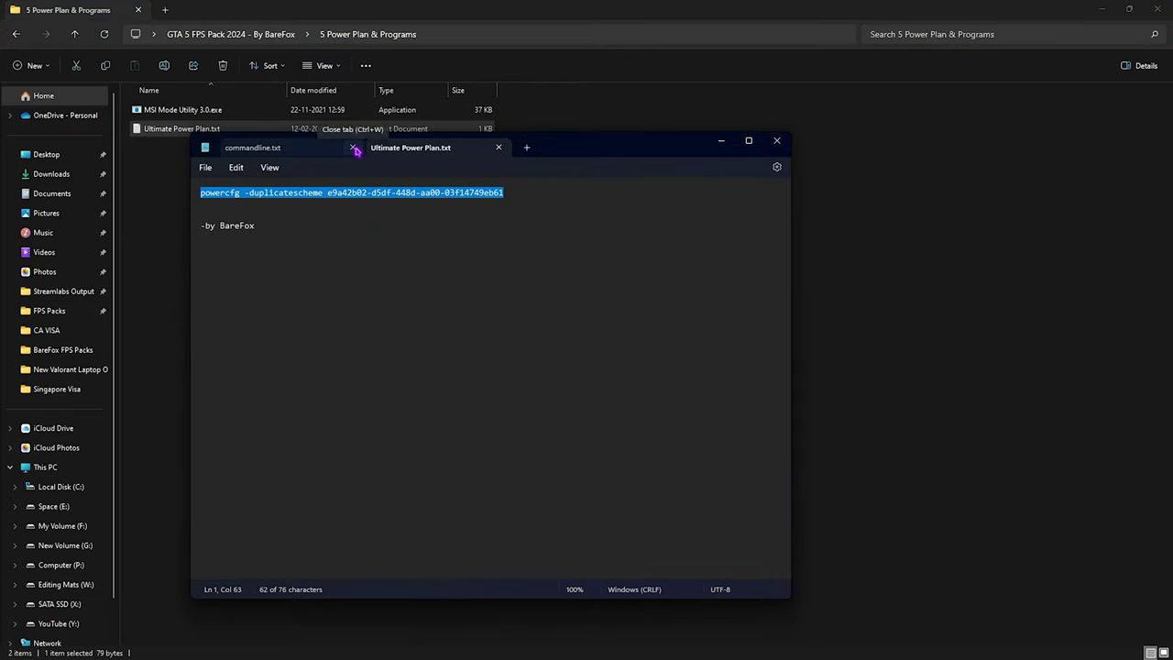
{"action": "key", "text": "alt+F4"}
Run powercfg -duplicatescheme e9a42b02-d5df-448d-aa00-03f14749eb61 in an administrator Command Prompt, then close it.
{"action": "key", "text": "super"}
{"action": "type", "text": "cmd"}
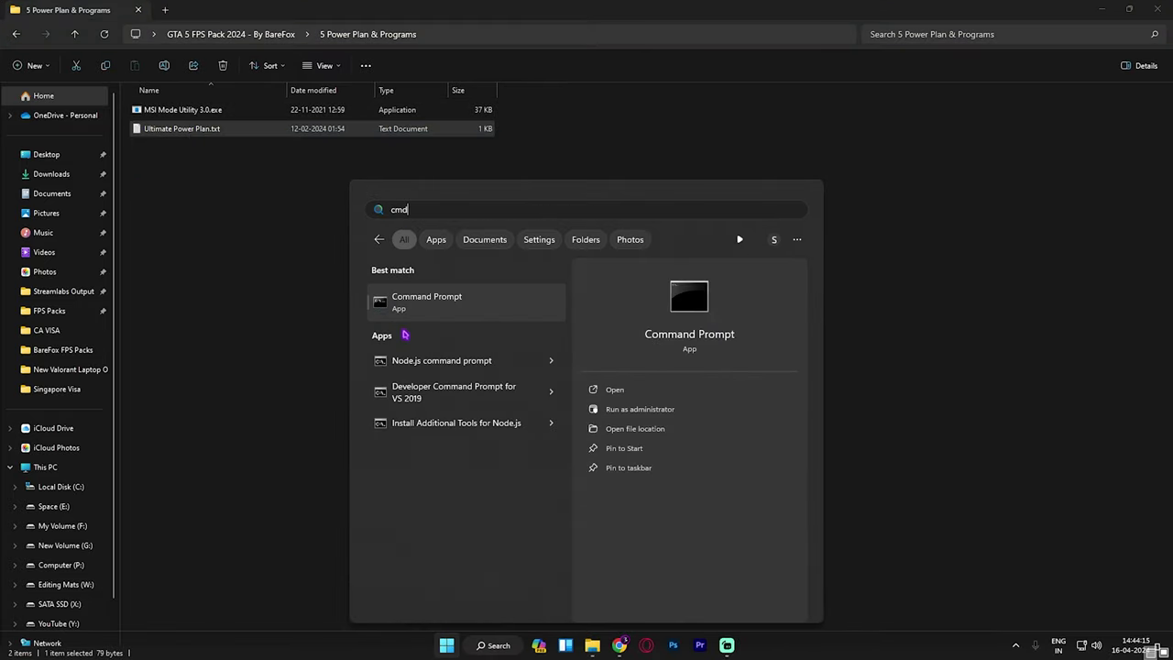
{"action": "left_click", "coordinate": [674, 409]}
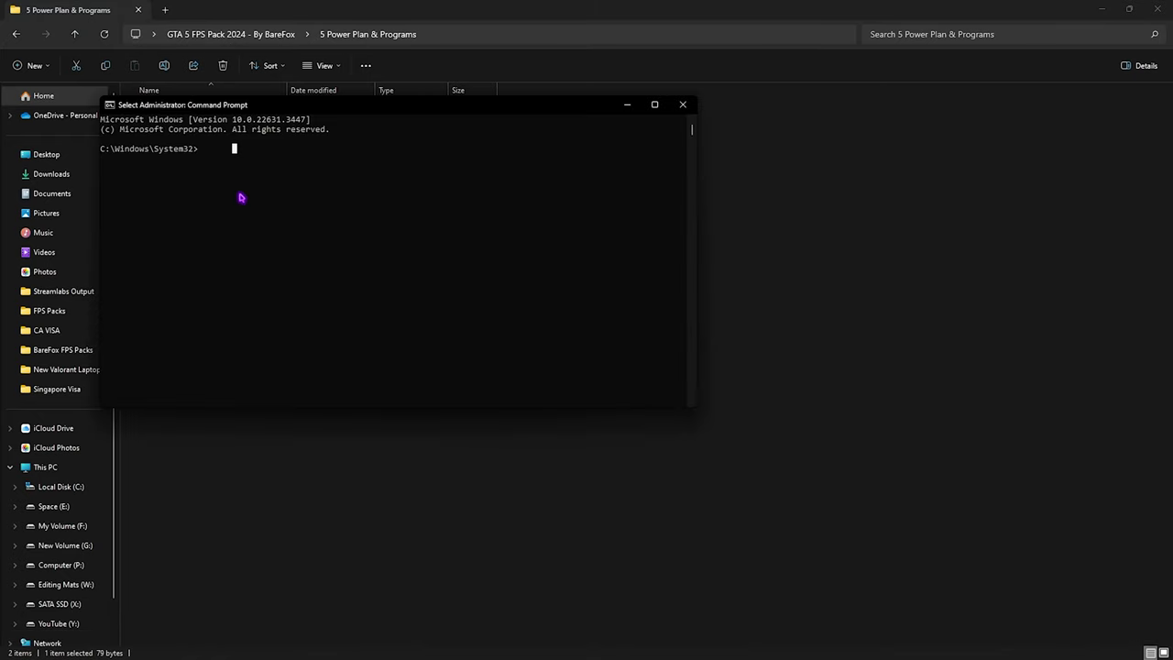
{"action": "right_click", "coordinate": [241, 198]}
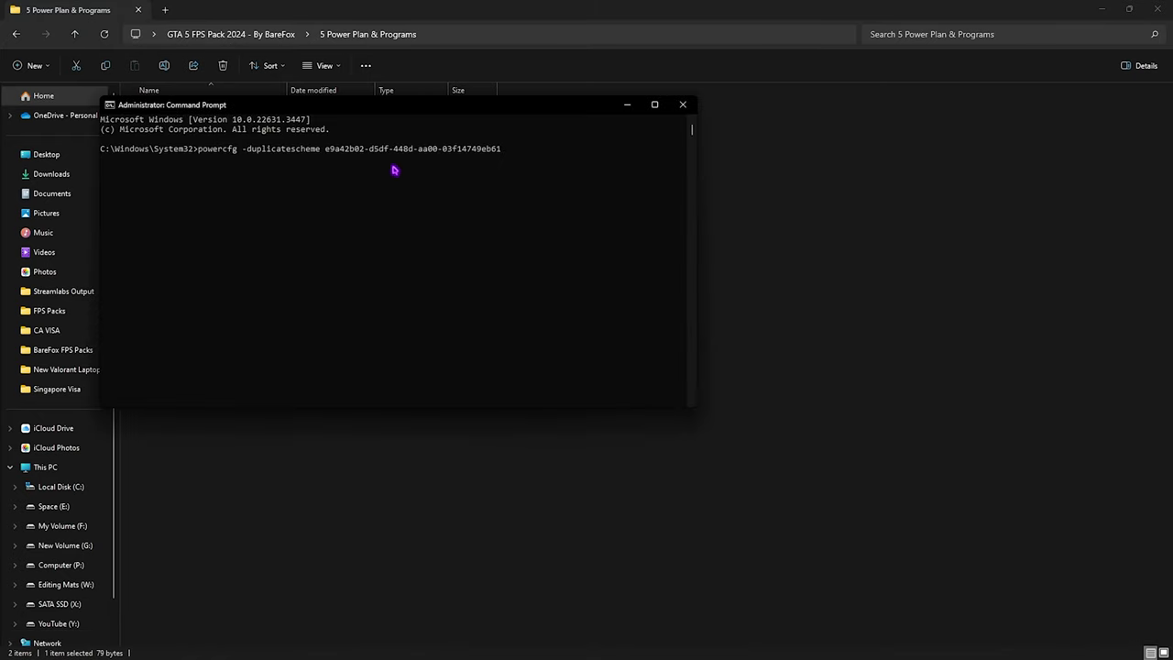
{"action": "left_click", "coordinate": [683, 105]}
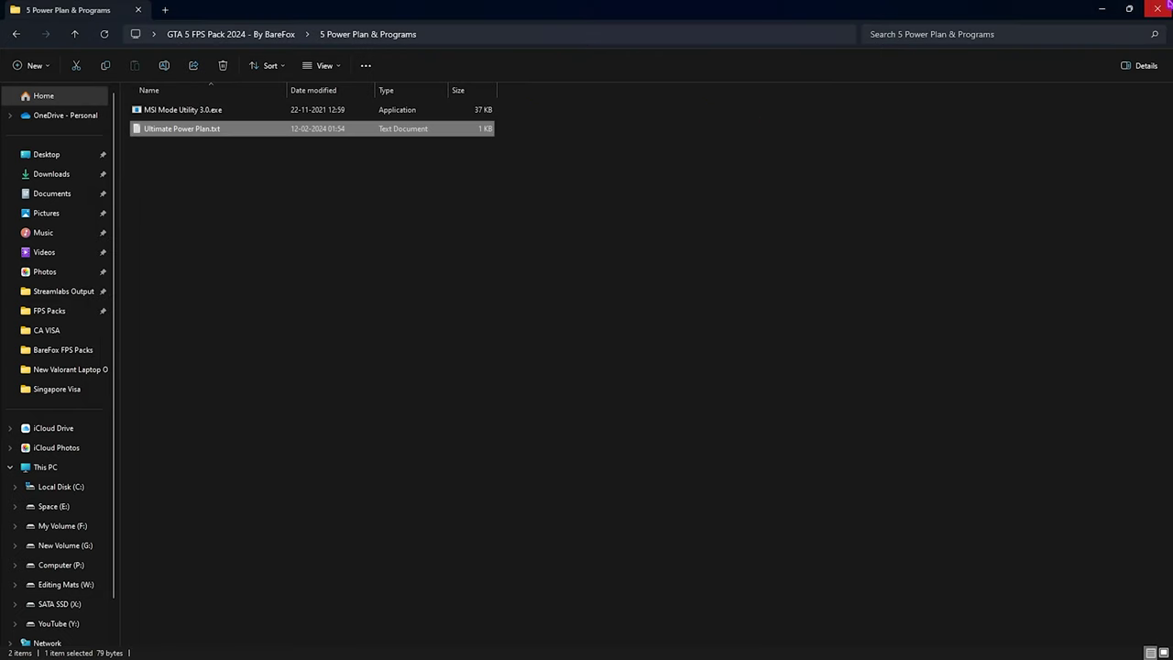
{"action": "left_click", "coordinate": [1158, 9]}
{"action": "key", "text": "super"}
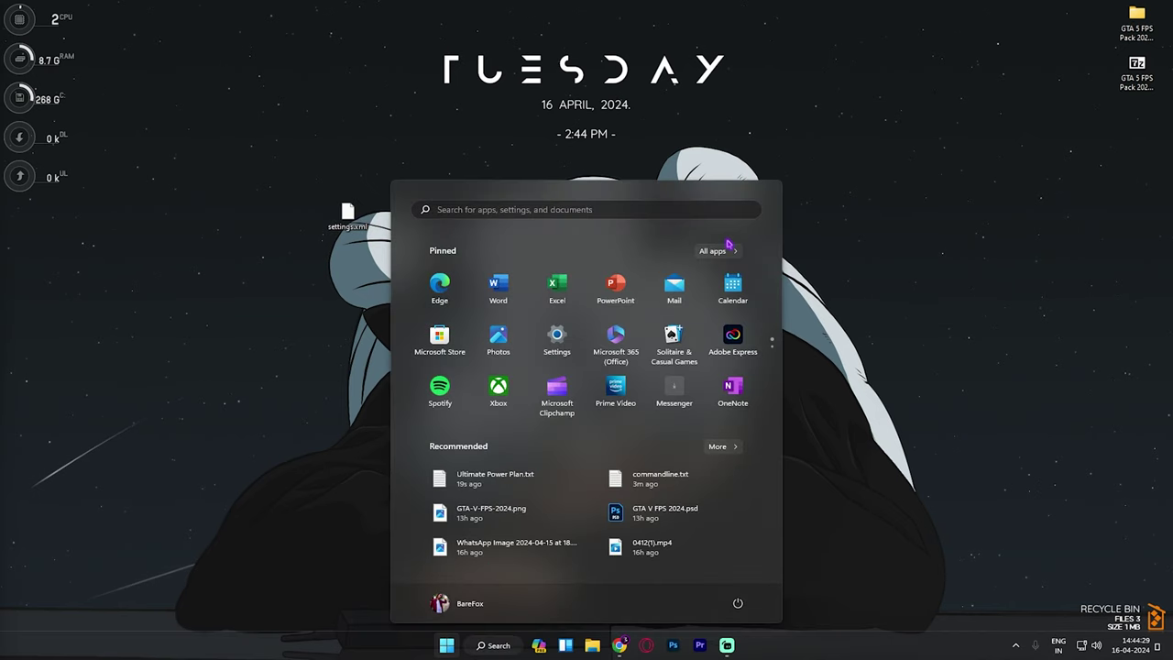
Open Control Panel, search for 'Power', and go to Power Options.
{"action": "type", "text": "control panel"}
{"action": "key", "text": "Return"}
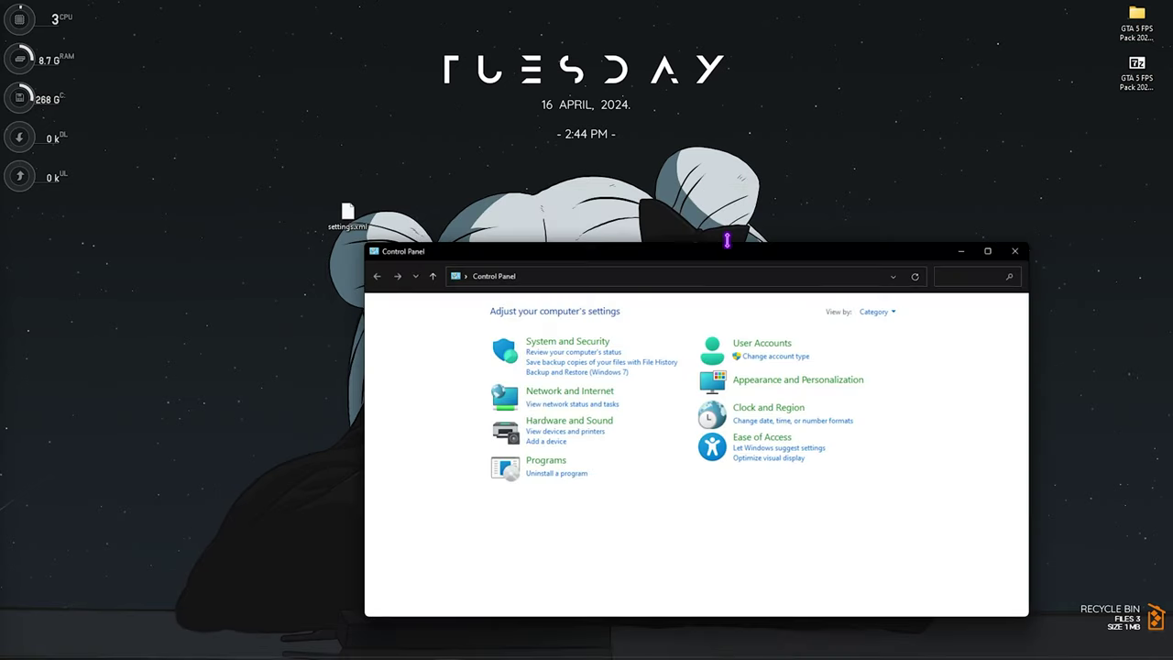
{"action": "type", "text": "Power"}
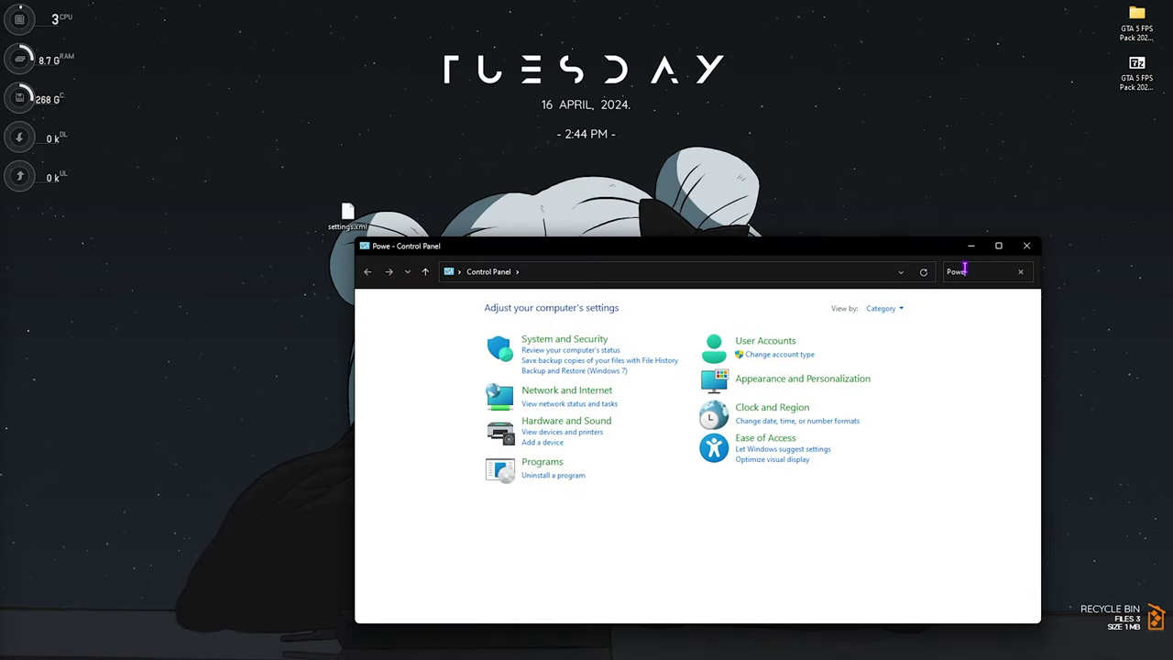
{"action": "left_click", "coordinate": [453, 308]}
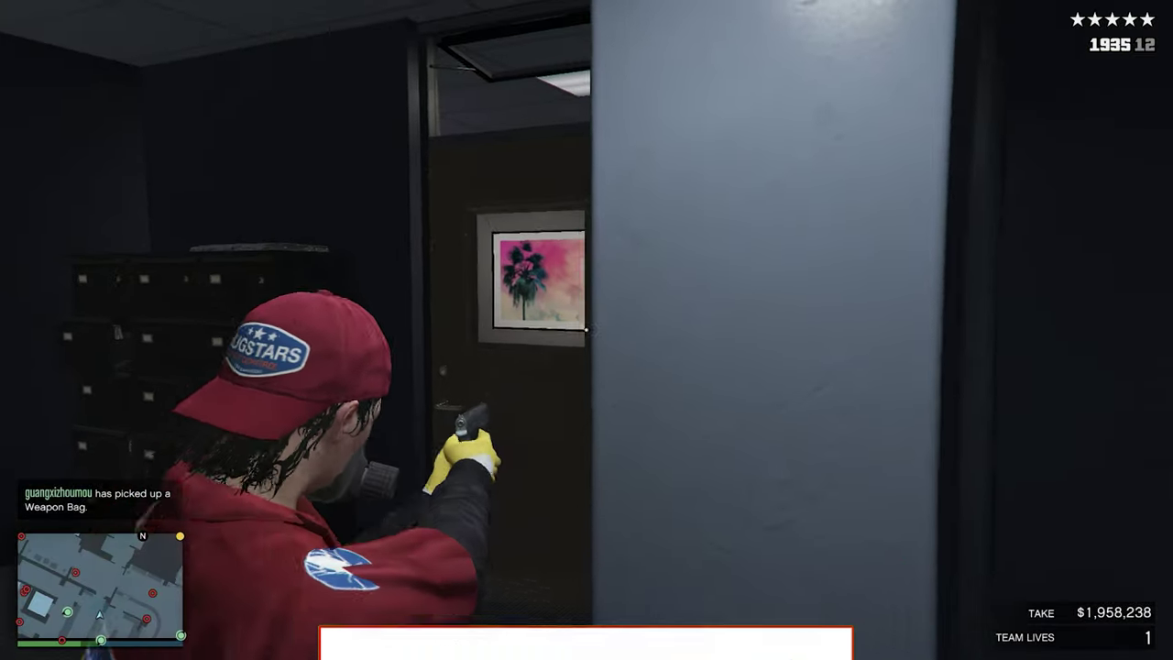
Move the character forward with W through the office door into the casino corridor.
{"action": "key", "text": "w"}
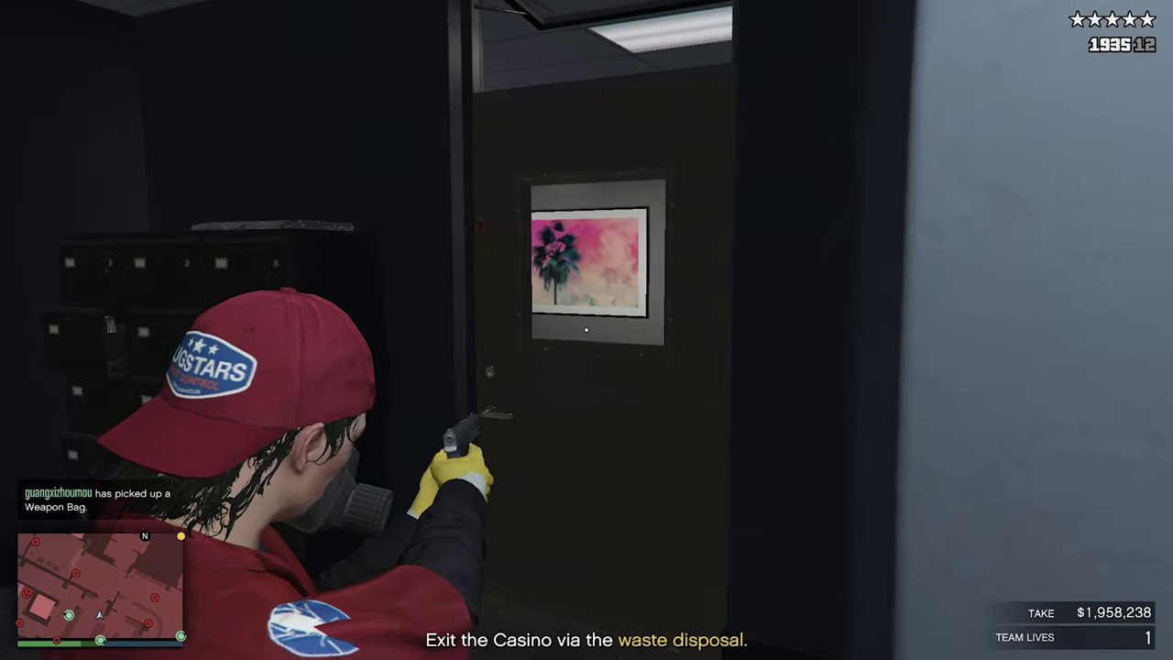
{"action": "key", "text": "w"}
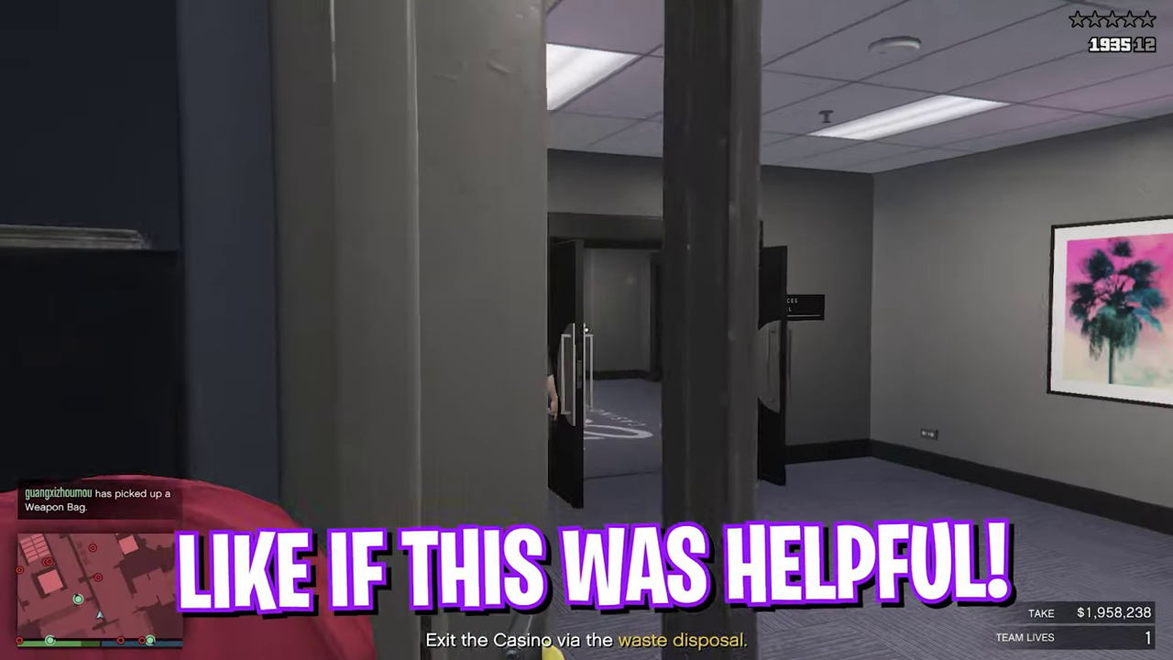